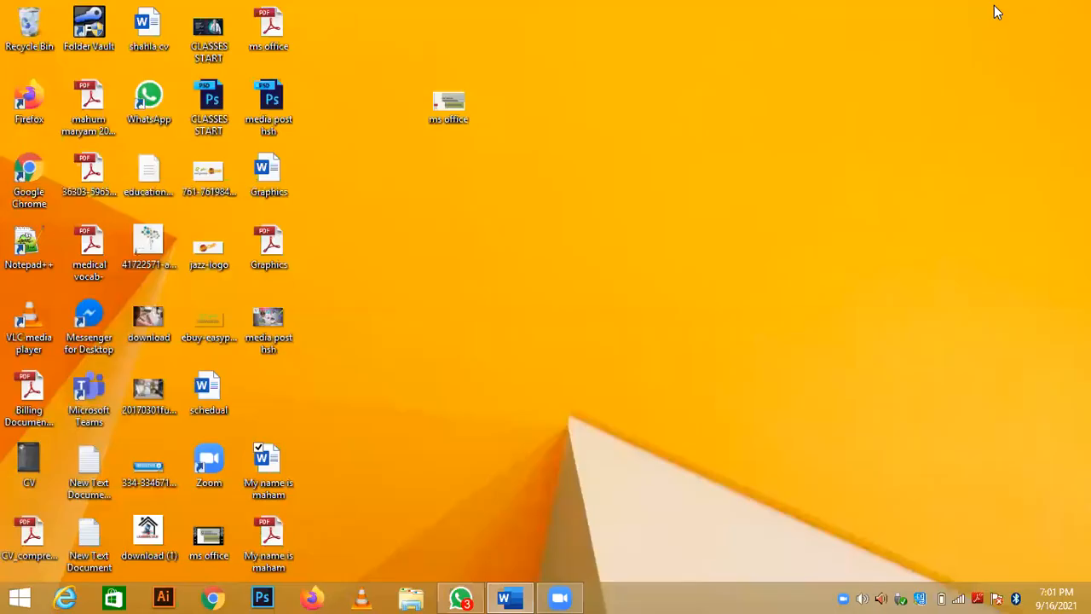
- Switch from the desktop to the open Word document and show the beginning of its blank page
{"action": "mouse_move", "coordinate": [510, 598]}
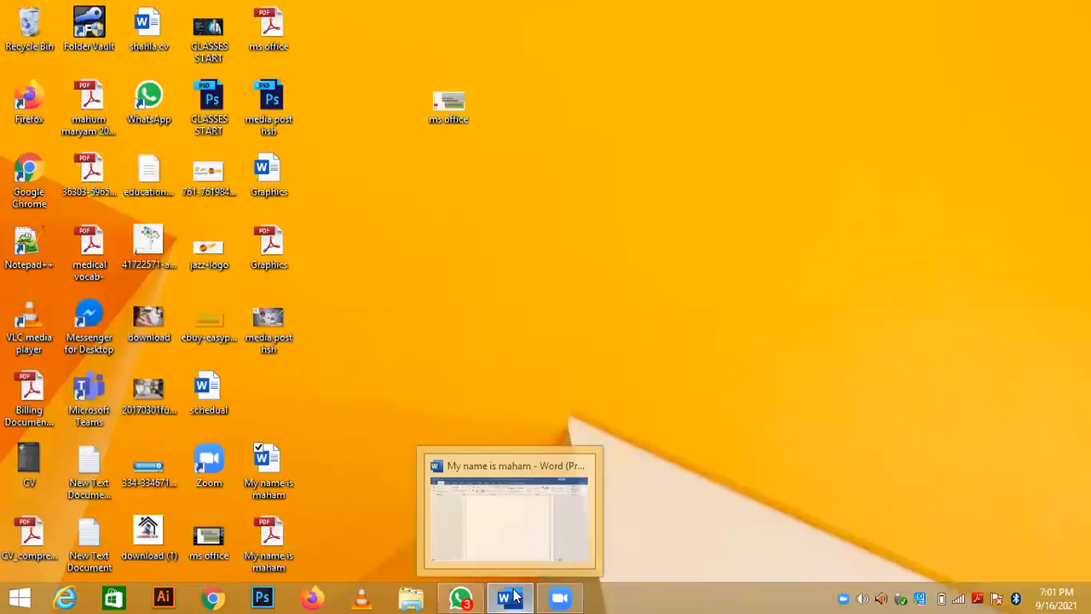
{"action": "left_click", "coordinate": [556, 493]}
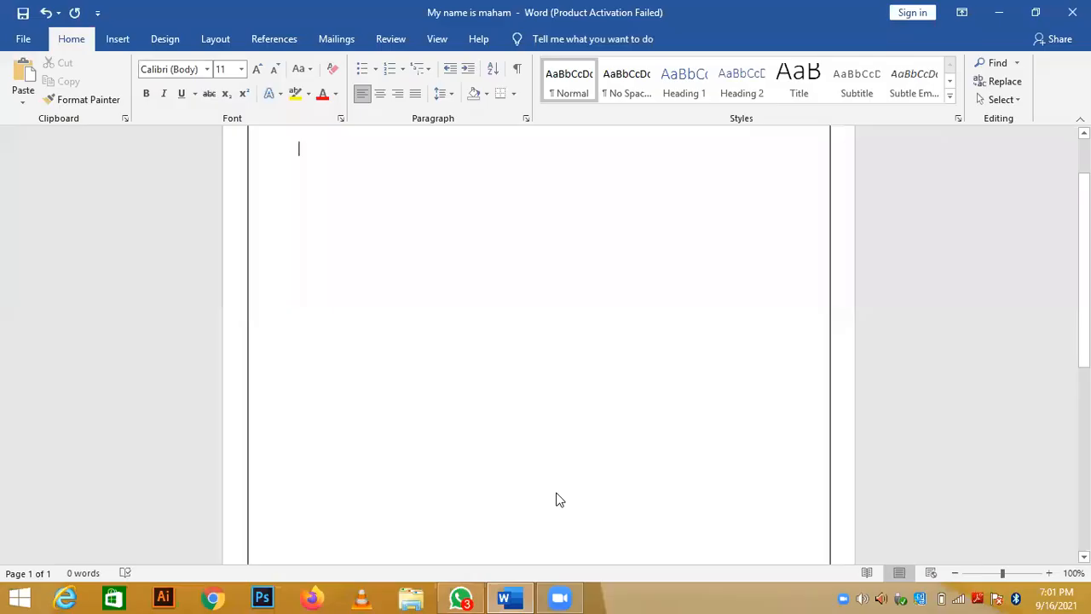
{"action": "scroll", "coordinate": [514, 278], "scroll_direction": "up", "scroll_amount": 2}
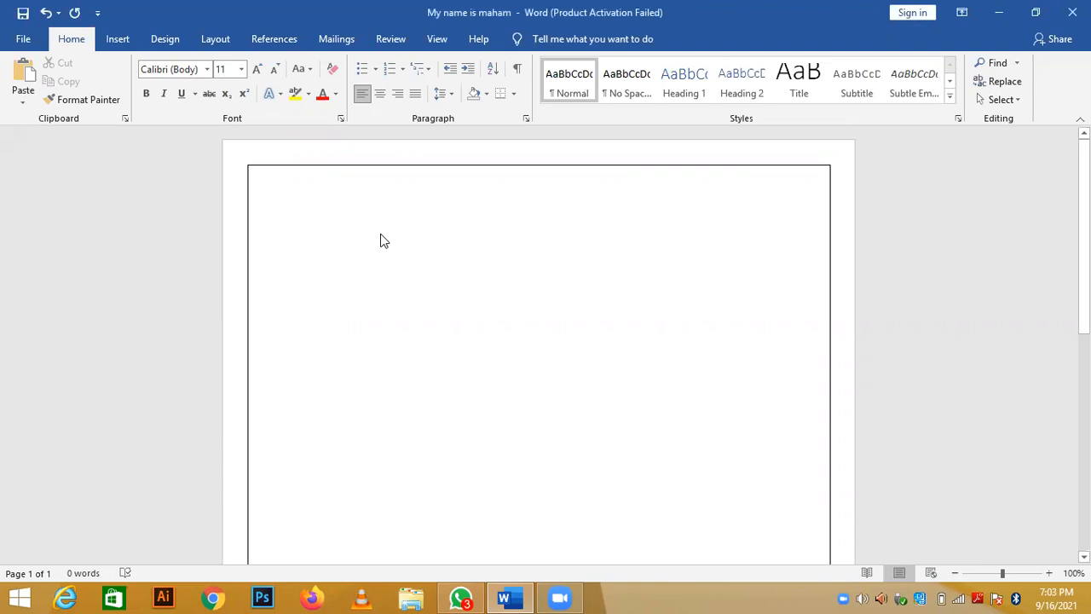
- Generate default placeholder paragraphs on the blank page with the =rand() formula
{"action": "type", "text": "+"}
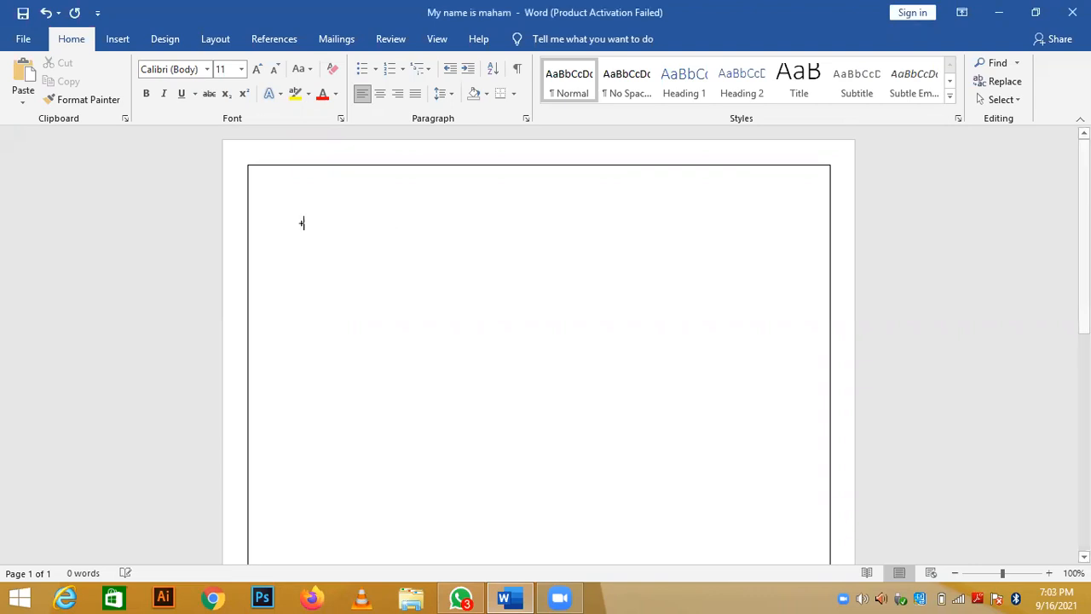
{"action": "key", "text": "BackSpace"}
{"action": "type", "text": "=r"}
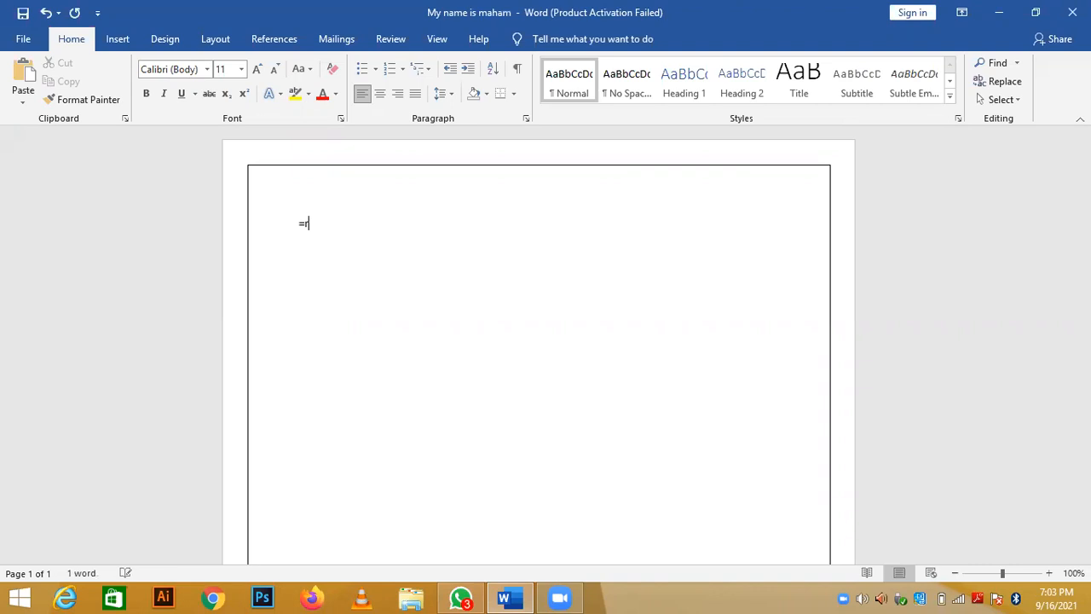
{"action": "type", "text": "and()"}
{"action": "key", "text": "Return"}
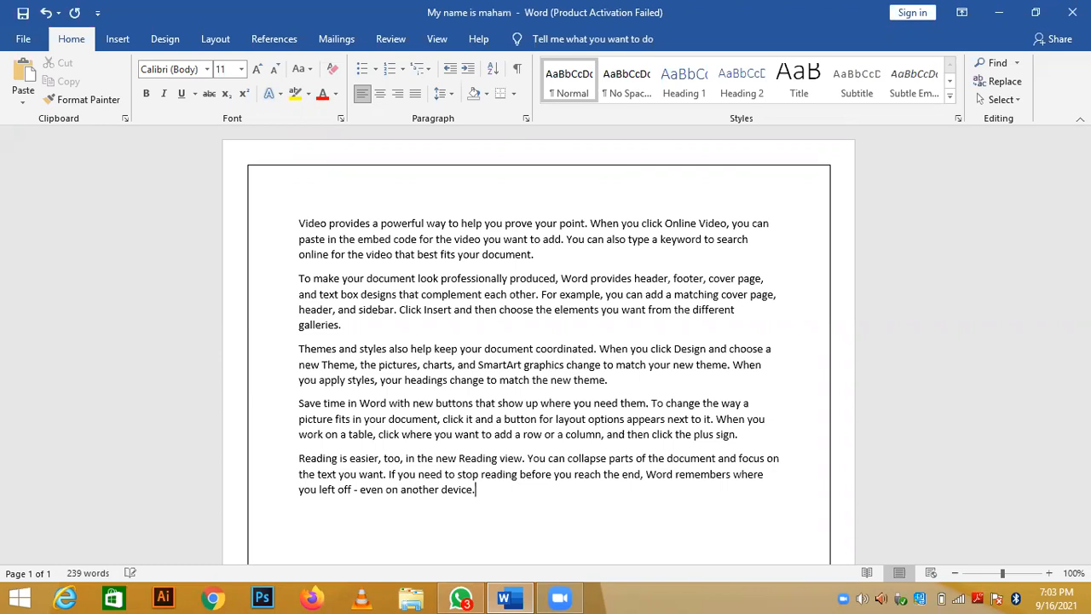
- Clear the page and generate several pages of placeholder text by adding number arguments to the =rand() formula
{"action": "key", "text": "ctrl+a"}
{"action": "key", "text": "Delete"}
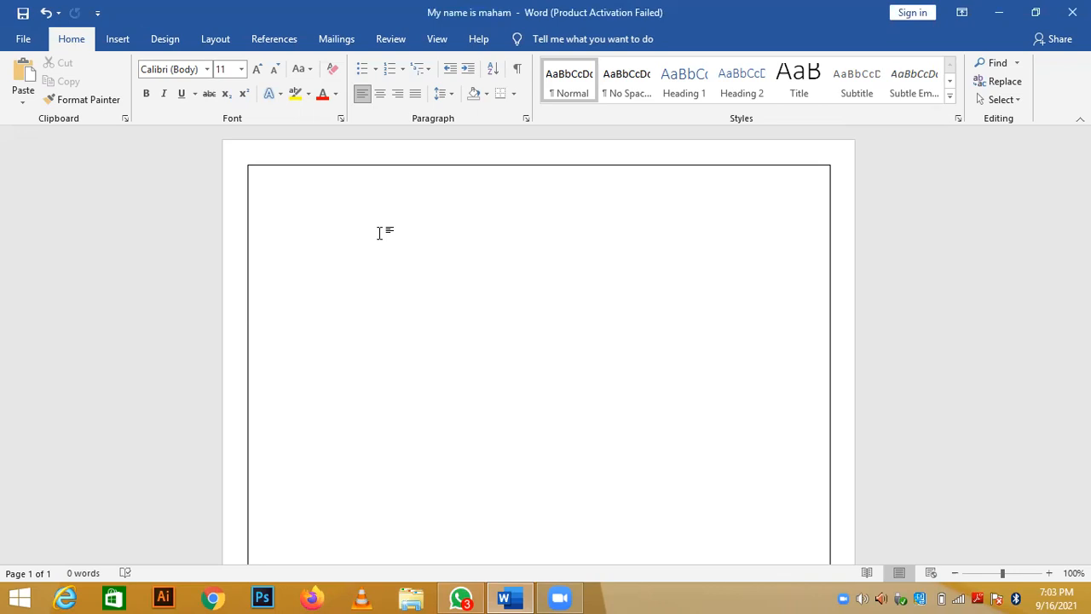
{"action": "type", "text": "=rand()"}
{"action": "key", "text": "Left"}
{"action": "type", "text": "2,2,2"}
{"action": "key", "text": "Return"}
{"action": "key", "text": "BackSpace"}
{"action": "key", "text": "Return"}
{"action": "key", "text": "BackSpace"}
{"action": "key", "text": "BackSpace"}
{"action": "key", "text": "BackSpace"}
{"action": "type", "text": "2)"}
{"action": "key", "text": "Return"}
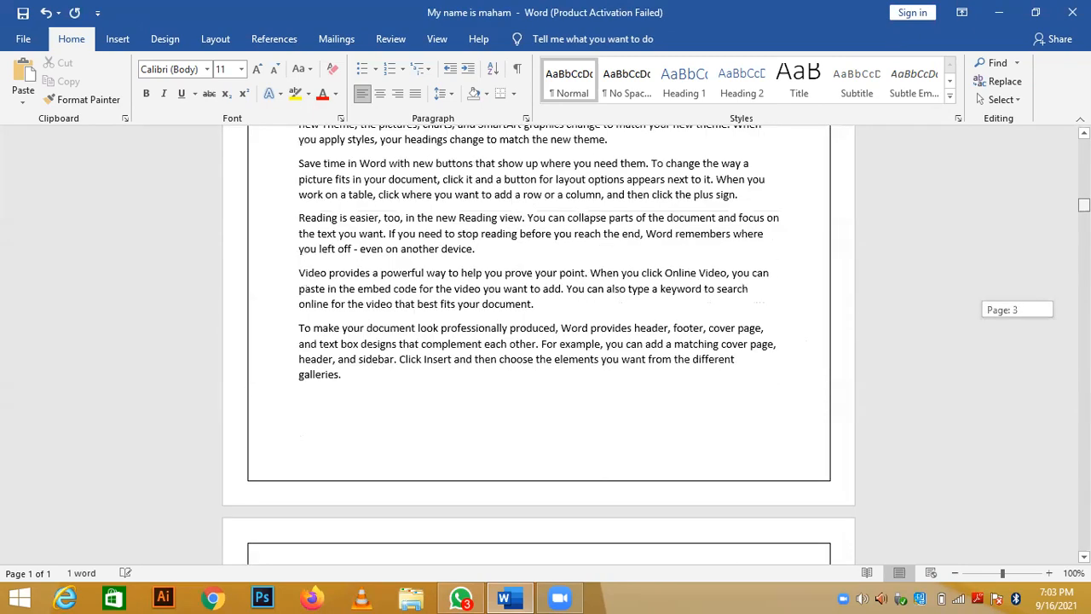
- Delete all the generated text and insert a single placeholder paragraph with =rand(1)
{"action": "left_click_drag", "start_coordinate": [1084, 194], "coordinate": [1084, 146]}
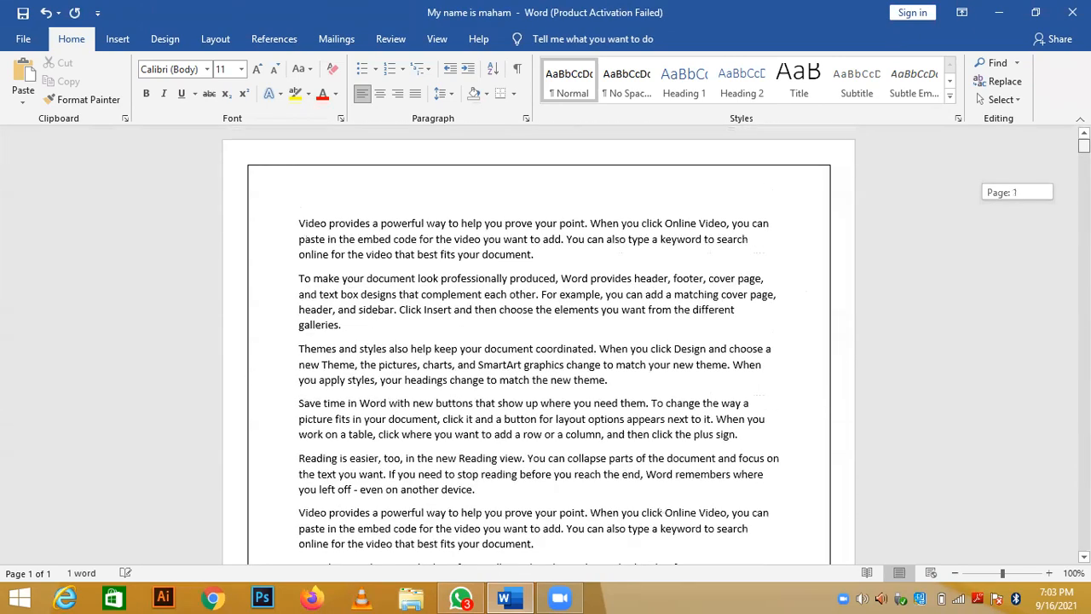
{"action": "key", "text": "ctrl+a"}
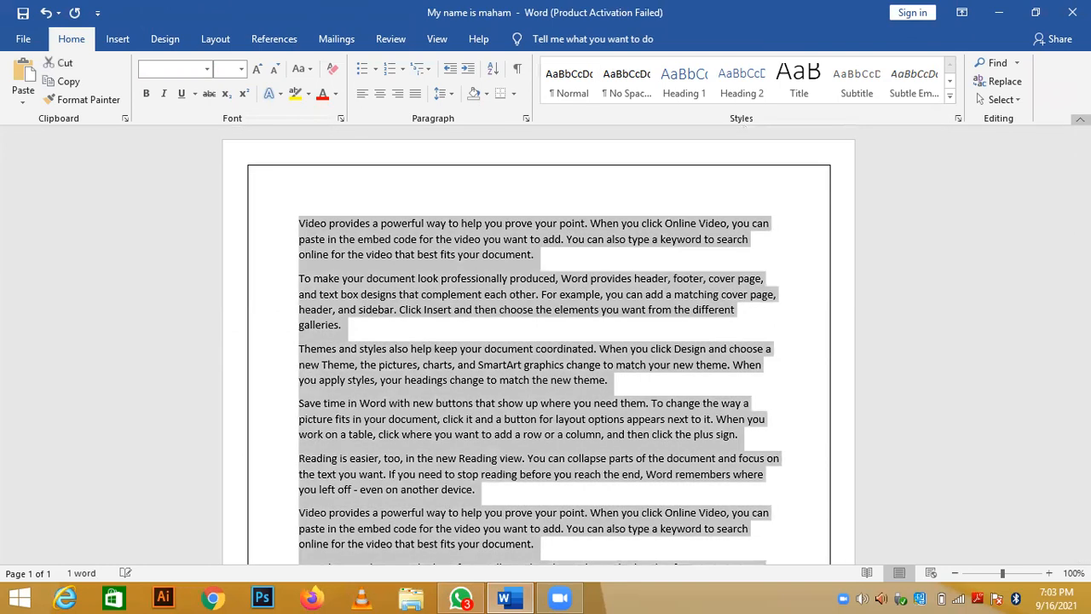
{"action": "key", "text": "Delete"}
{"action": "type", "text": "="}
{"action": "type", "text": "rand"}
{"action": "type", "text": "()"}
{"action": "type", "text": "1"}
{"action": "key", "text": "Return"}
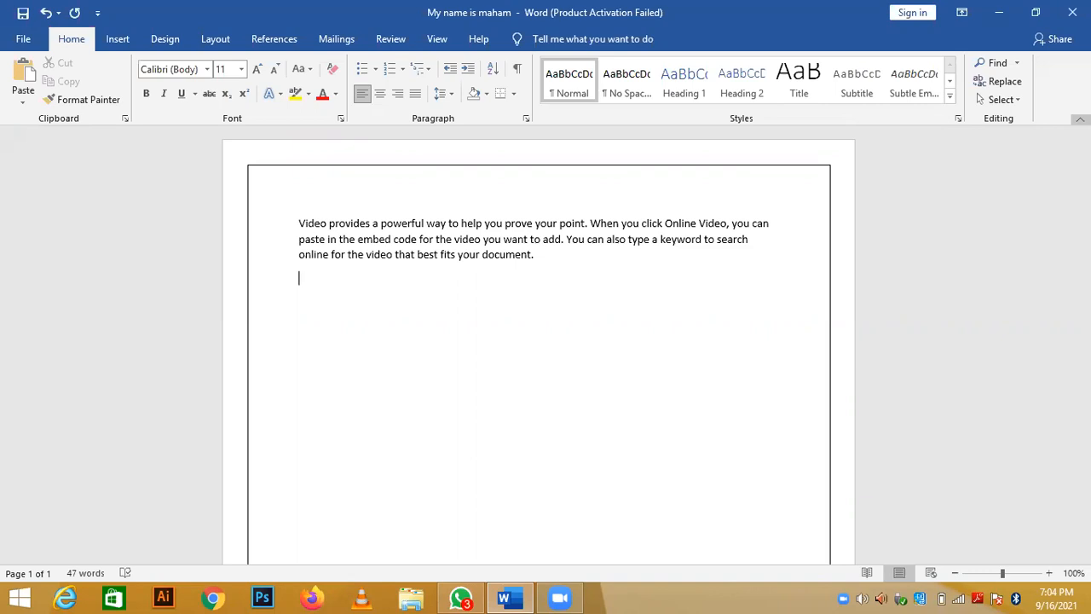
- Select the paragraph's first line, select its second line instead, and clear the selection
{"action": "left_click", "coordinate": [249, 228]}
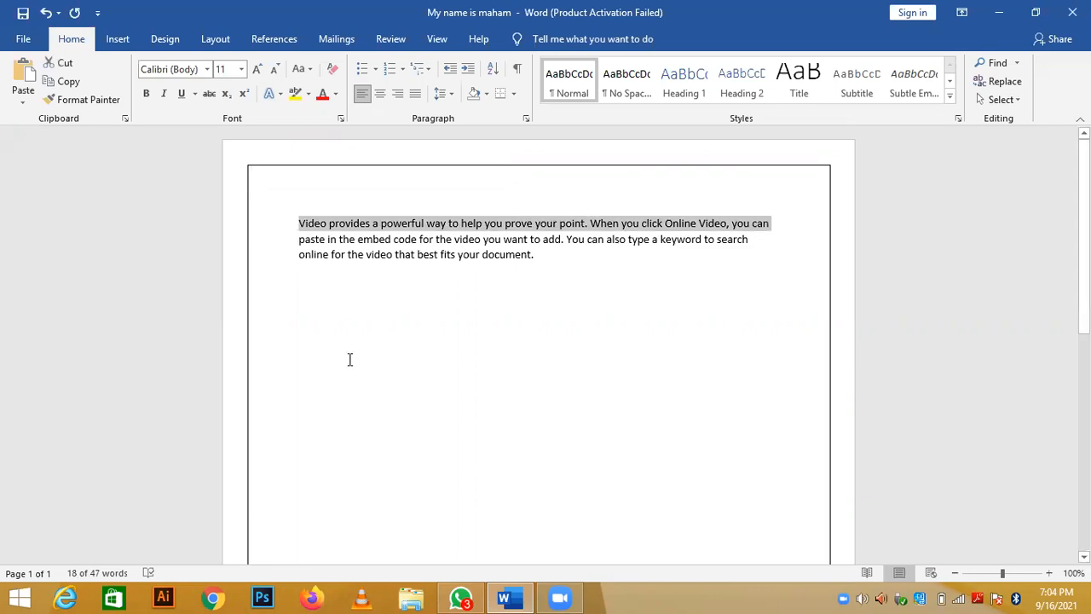
{"action": "left_click", "coordinate": [256, 244]}
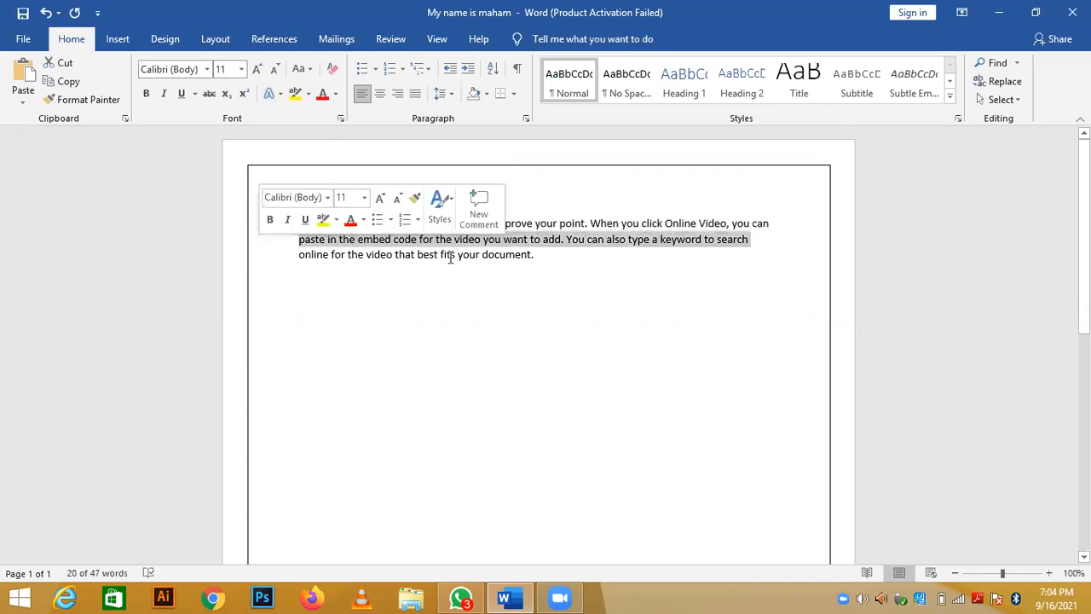
{"action": "left_click", "coordinate": [548, 258]}
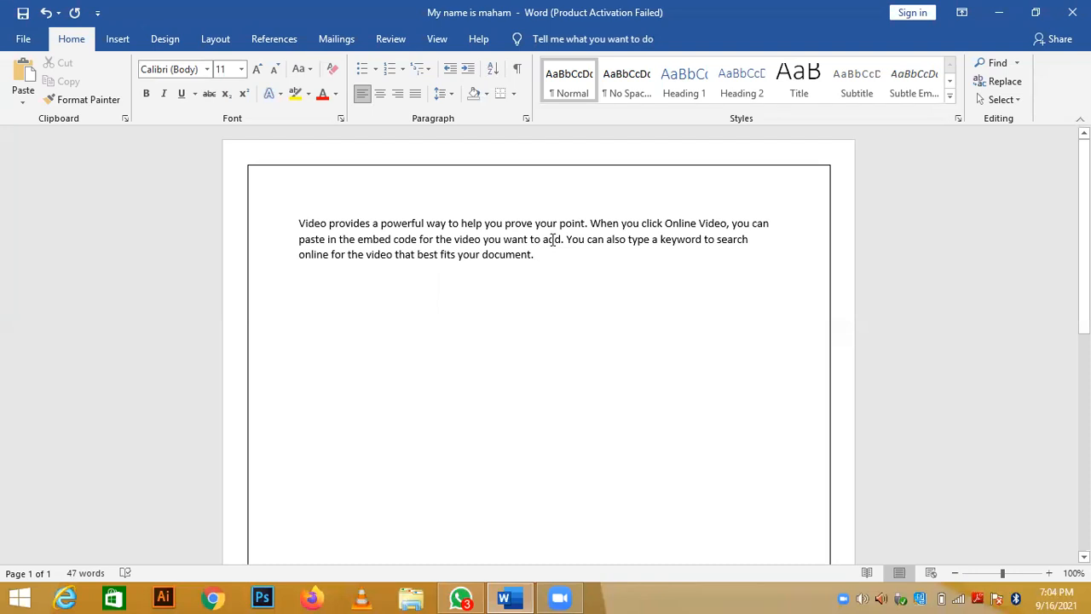
- Apply an orange text effect to the word "add" in the paragraph's second line
{"action": "double_click", "coordinate": [553, 241]}
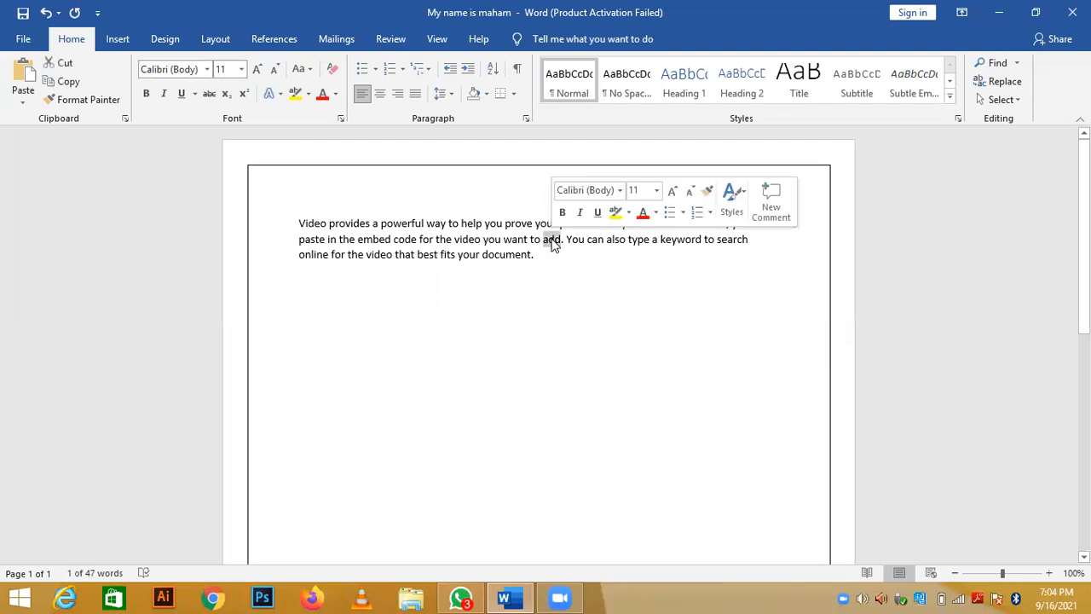
{"action": "left_click", "coordinate": [746, 208]}
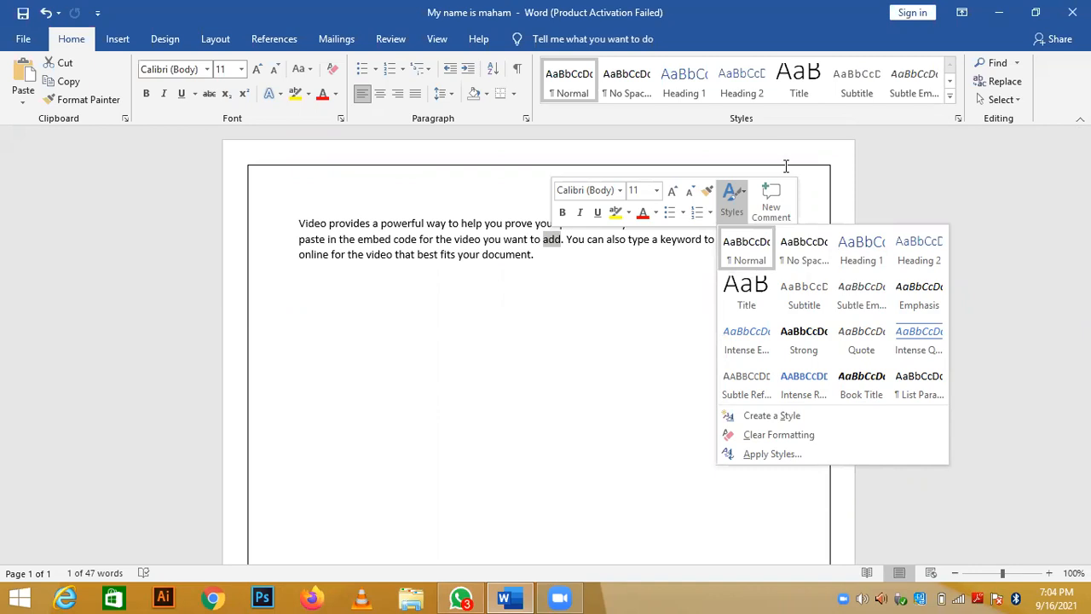
{"action": "left_click", "coordinate": [606, 152]}
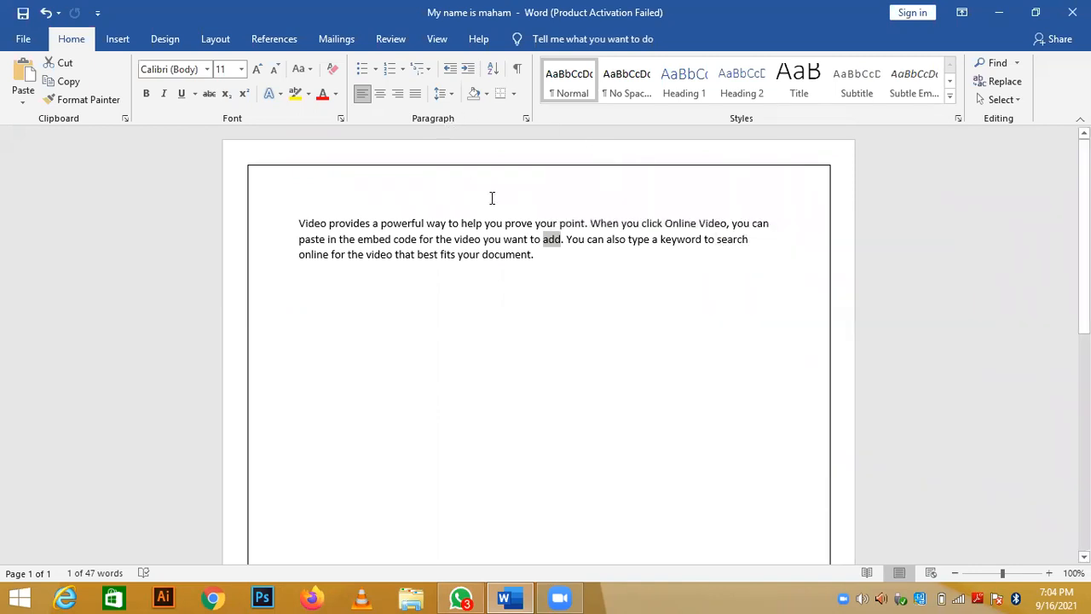
{"action": "left_click", "coordinate": [554, 245]}
{"action": "double_click", "coordinate": [554, 239]}
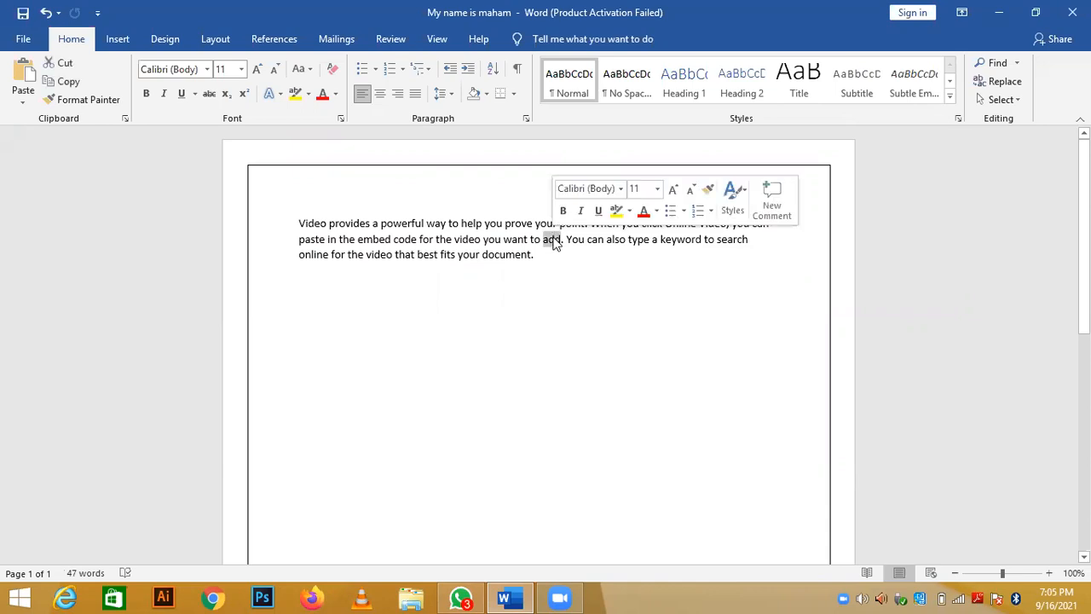
{"action": "left_click", "coordinate": [281, 95]}
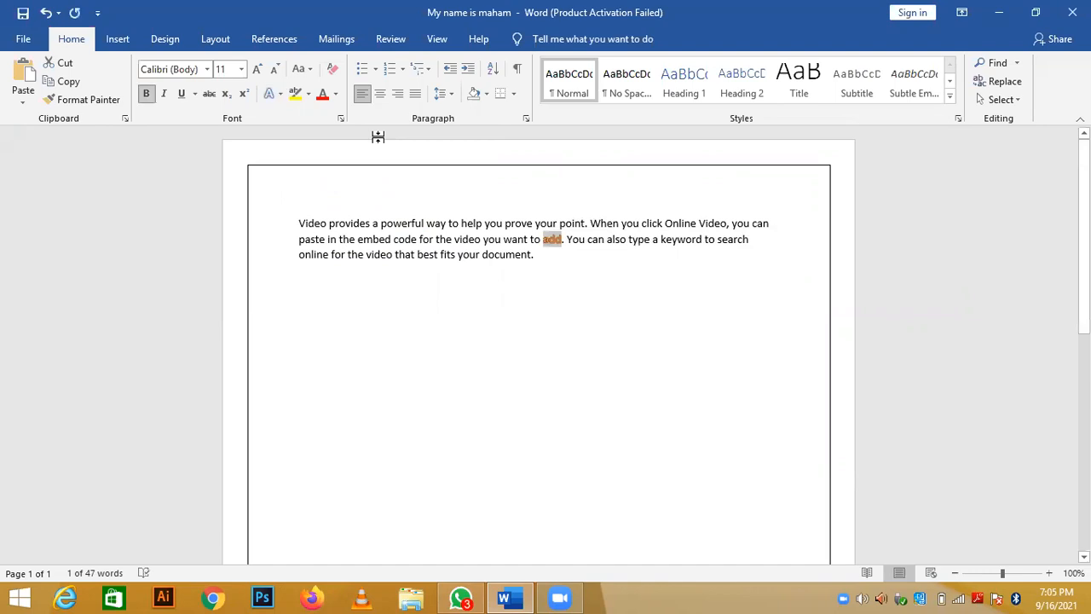
{"action": "left_click", "coordinate": [554, 241]}
- Replace the whole paragraph with a first name and give it the bold black text effect with a shadow
{"action": "left_click_drag", "start_coordinate": [539, 259], "coordinate": [298, 226]}
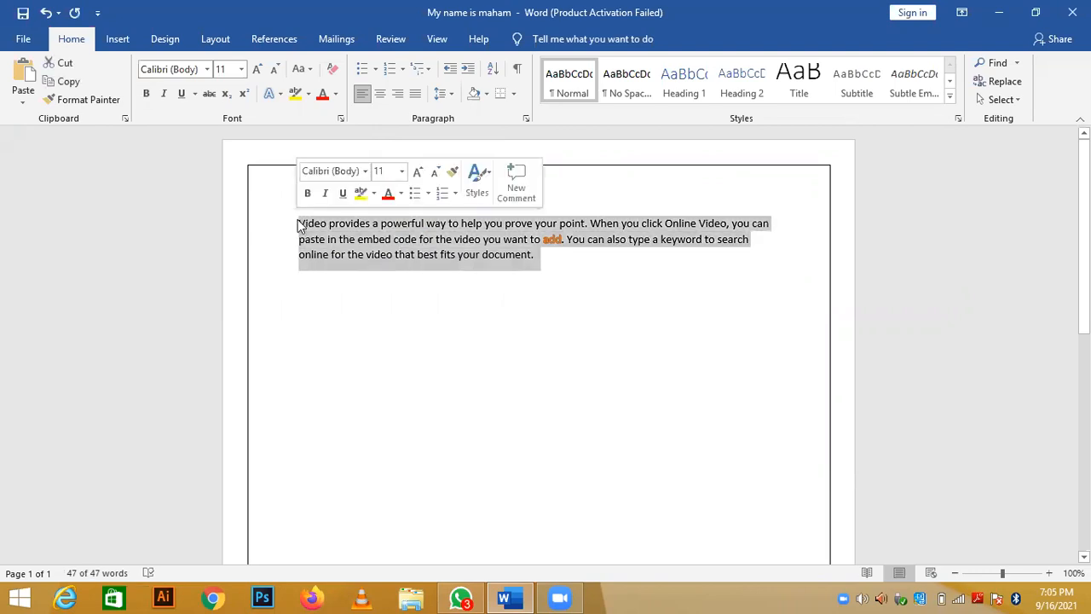
{"action": "type", "text": "Maham"}
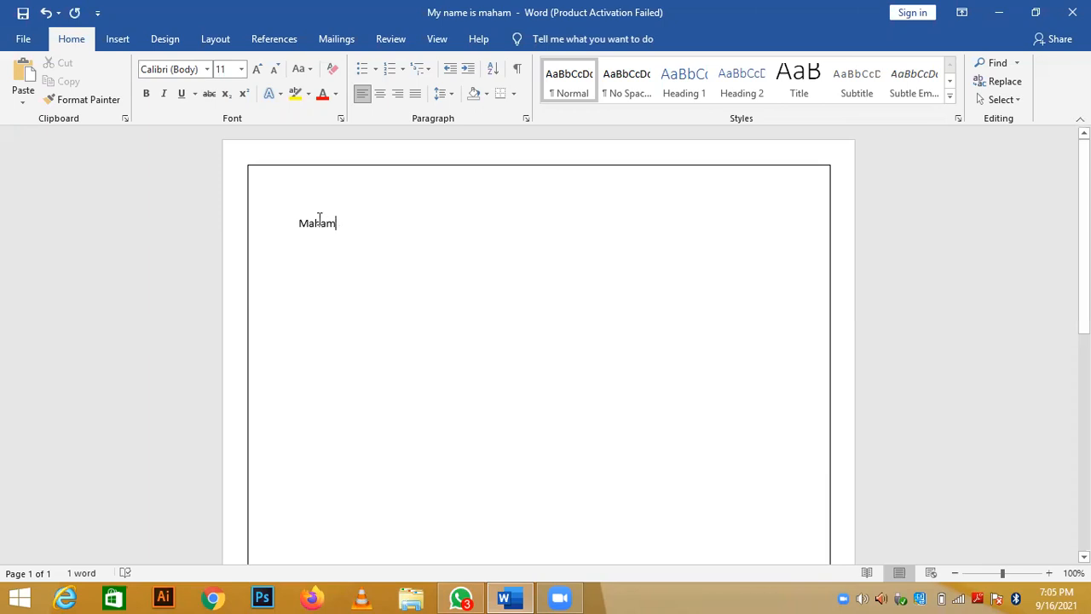
{"action": "left_click_drag", "start_coordinate": [336, 222], "coordinate": [290, 220]}
{"action": "left_click", "coordinate": [280, 95]}
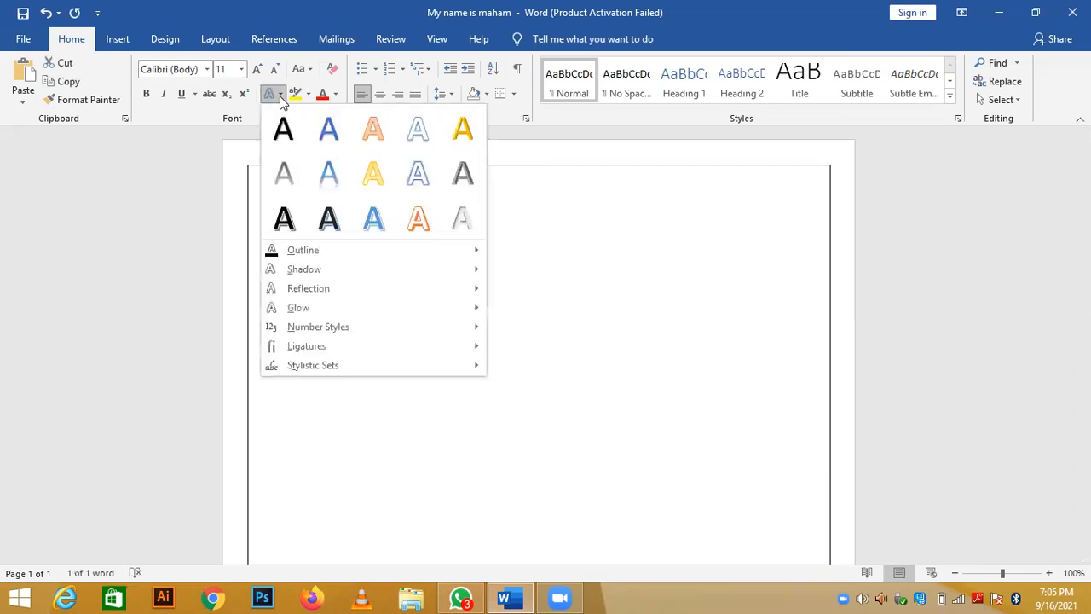
{"action": "left_click", "coordinate": [284, 219]}
- Format the name in Arial at size 48 and center it on the page
{"action": "left_click", "coordinate": [242, 69]}
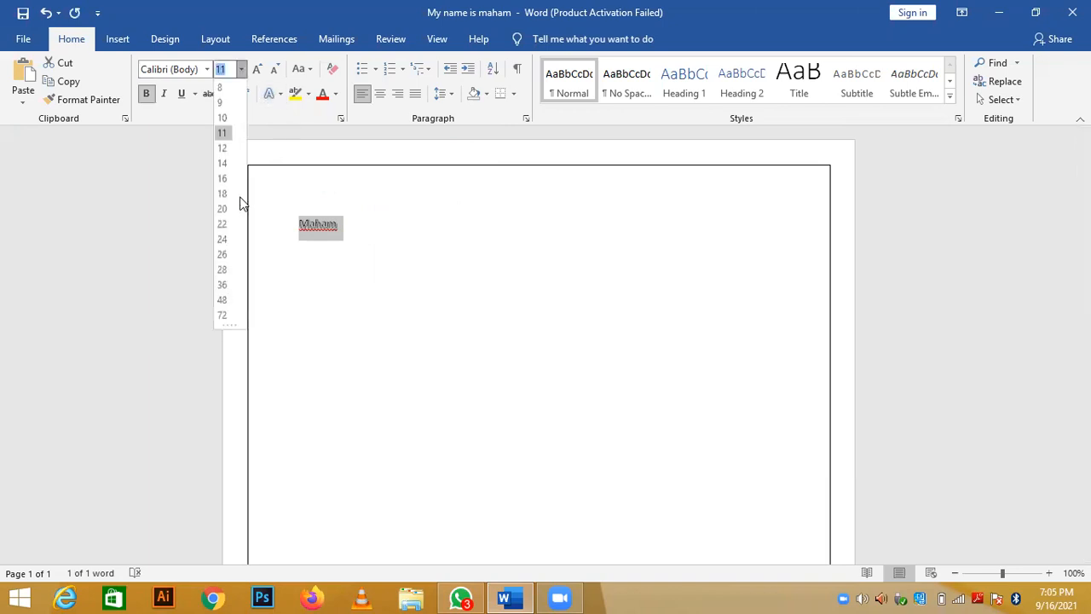
{"action": "left_click", "coordinate": [230, 301]}
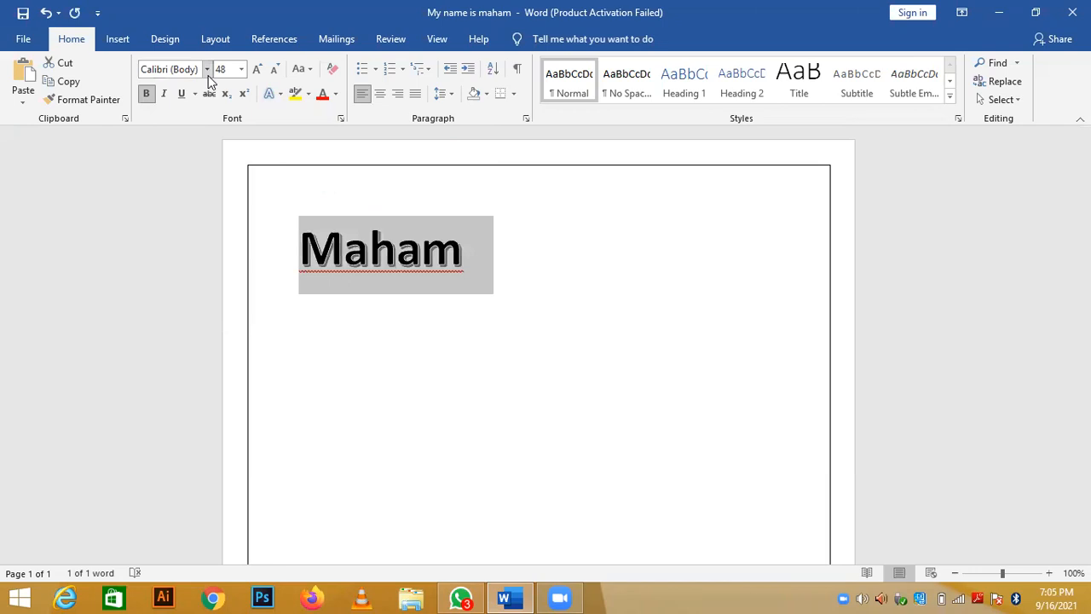
{"action": "left_click", "coordinate": [207, 69]}
{"action": "left_click", "coordinate": [188, 165]}
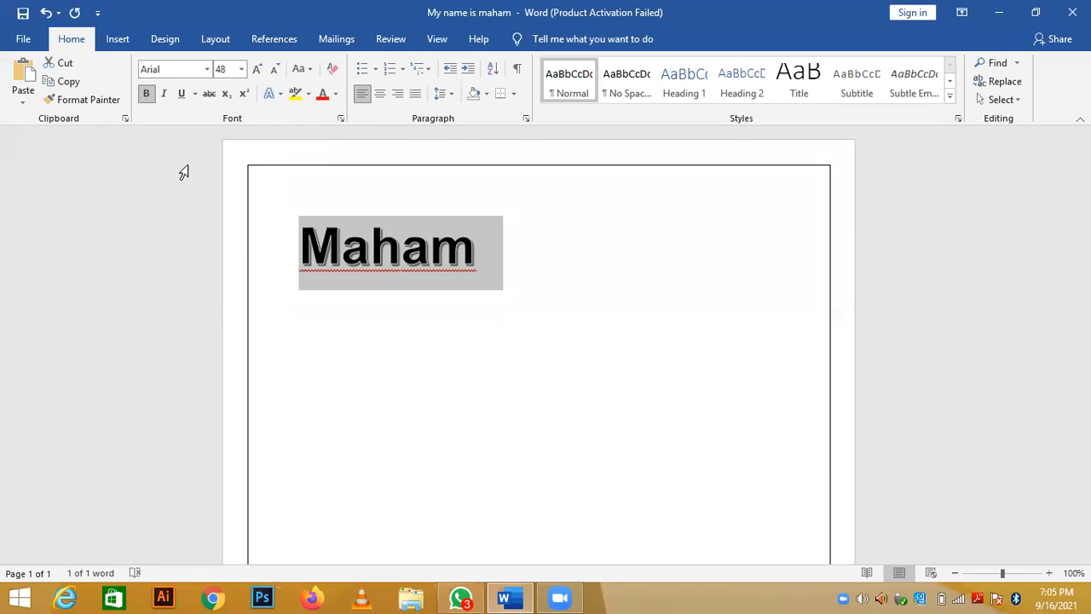
{"action": "key", "text": "ctrl+e"}
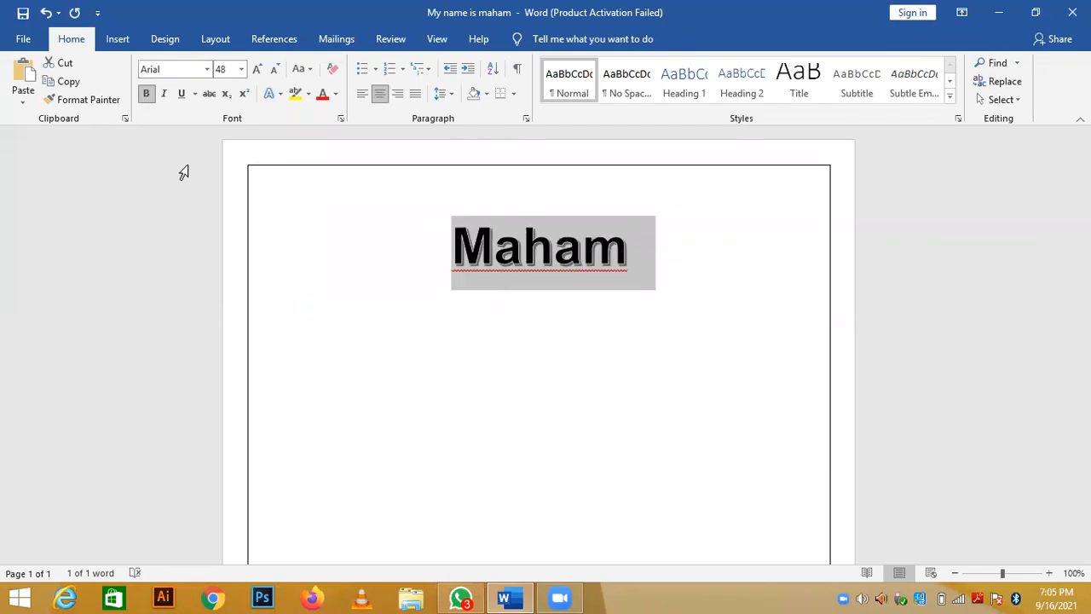
- Examine the document's theme font sets and look over the layout, insert and review commands
{"action": "left_click", "coordinate": [165, 40]}
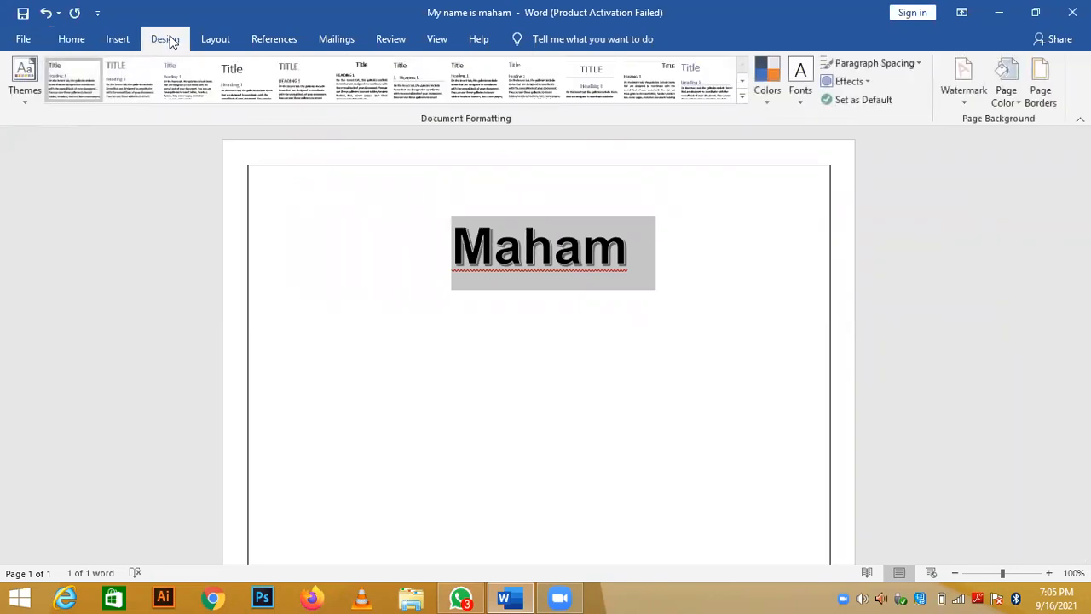
{"action": "left_click", "coordinate": [799, 95]}
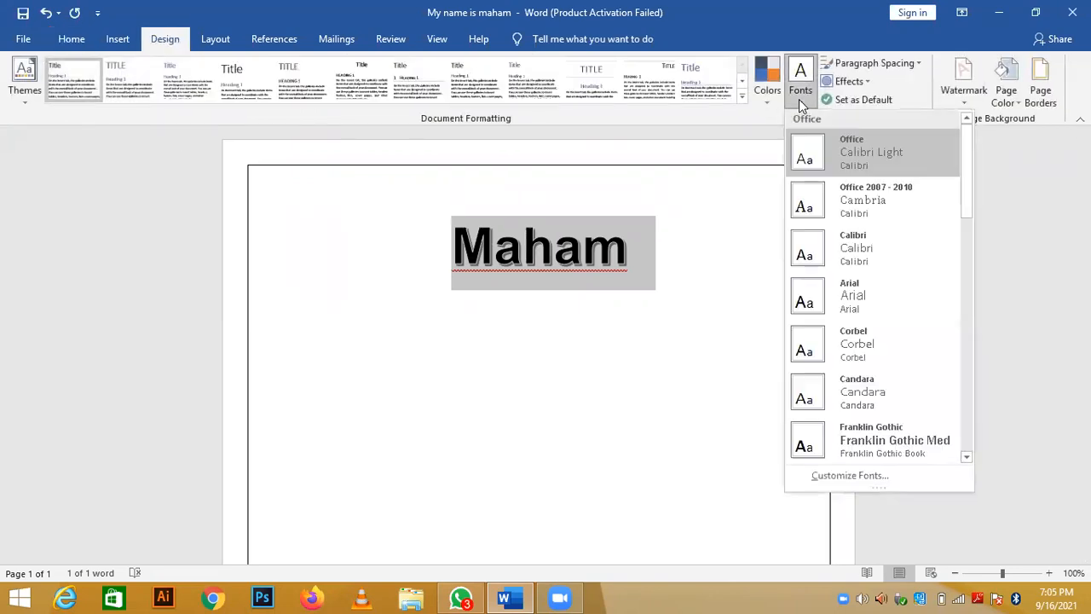
{"action": "left_click_drag", "start_coordinate": [964, 203], "coordinate": [968, 317]}
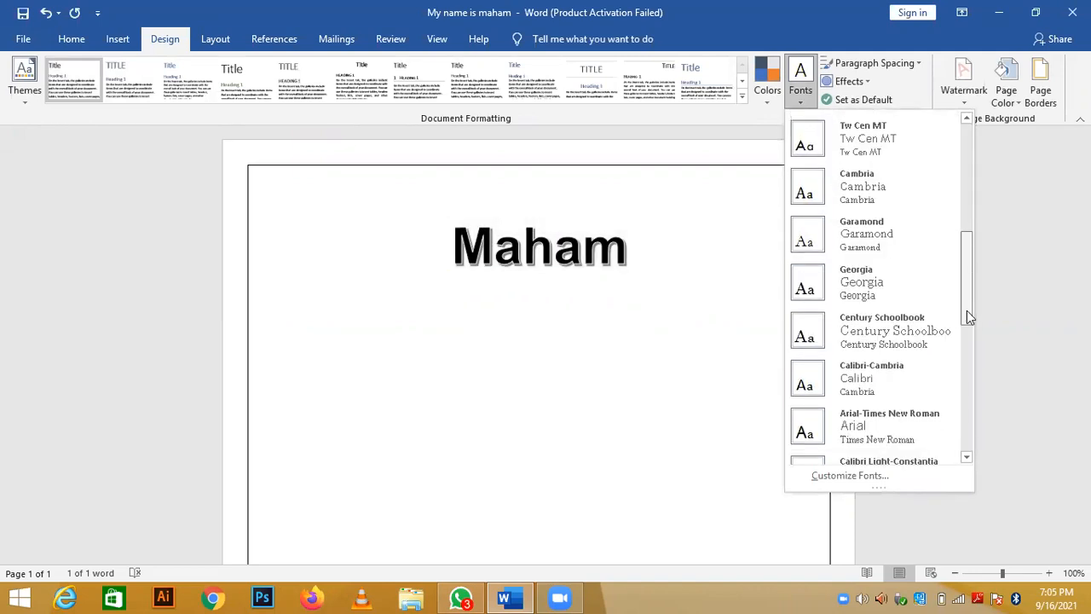
{"action": "left_click", "coordinate": [220, 46]}
{"action": "left_click", "coordinate": [219, 46]}
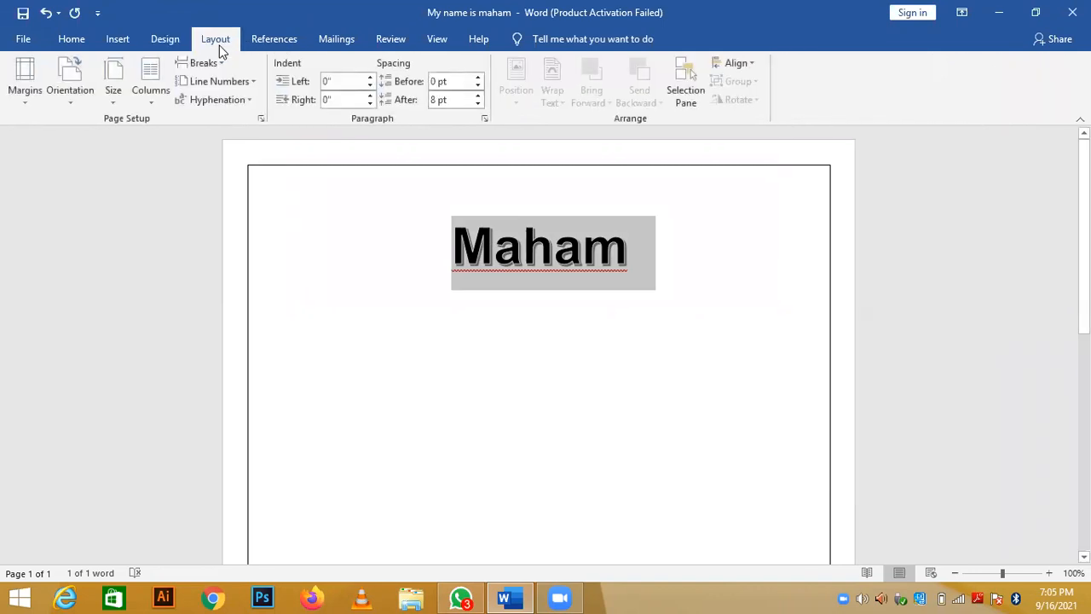
{"action": "left_click", "coordinate": [112, 46]}
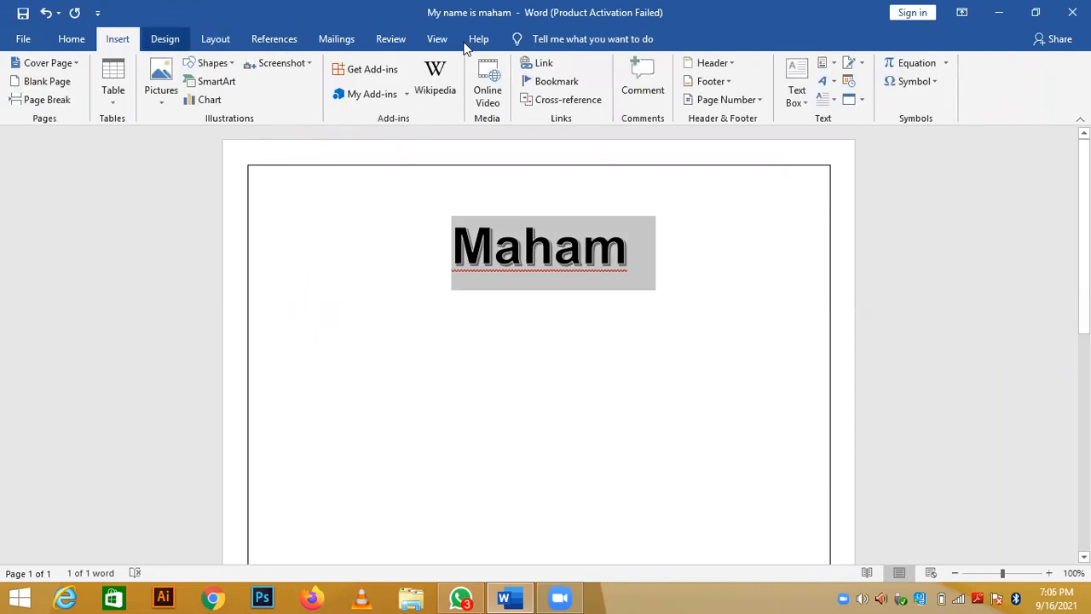
{"action": "left_click", "coordinate": [391, 39]}
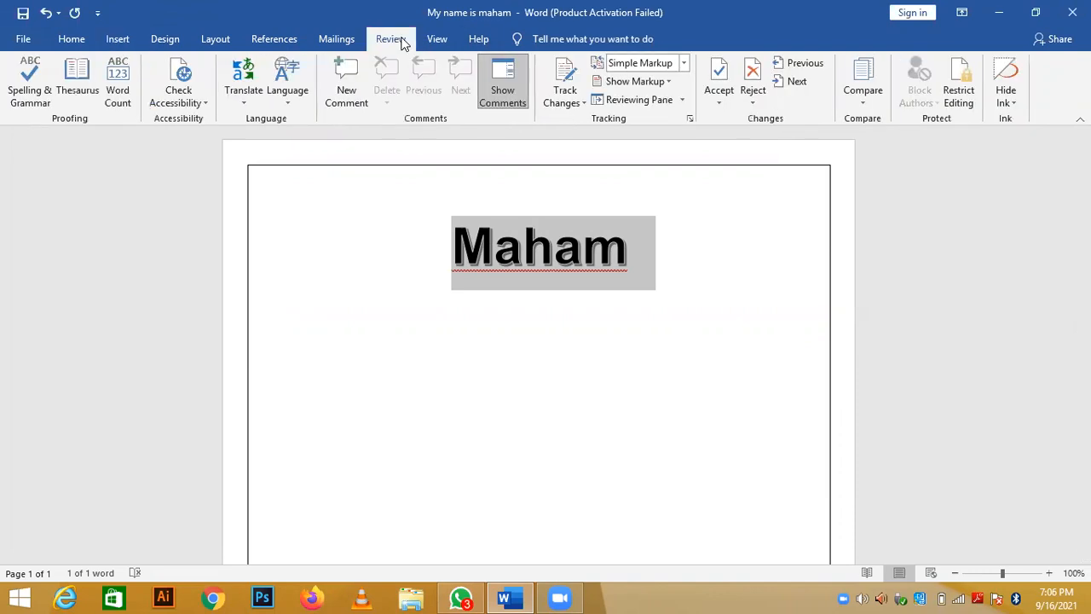
- Add the name flagged as a spelling error to the dictionary
{"action": "left_click", "coordinate": [641, 262]}
{"action": "left_click_drag", "start_coordinate": [638, 258], "coordinate": [464, 266]}
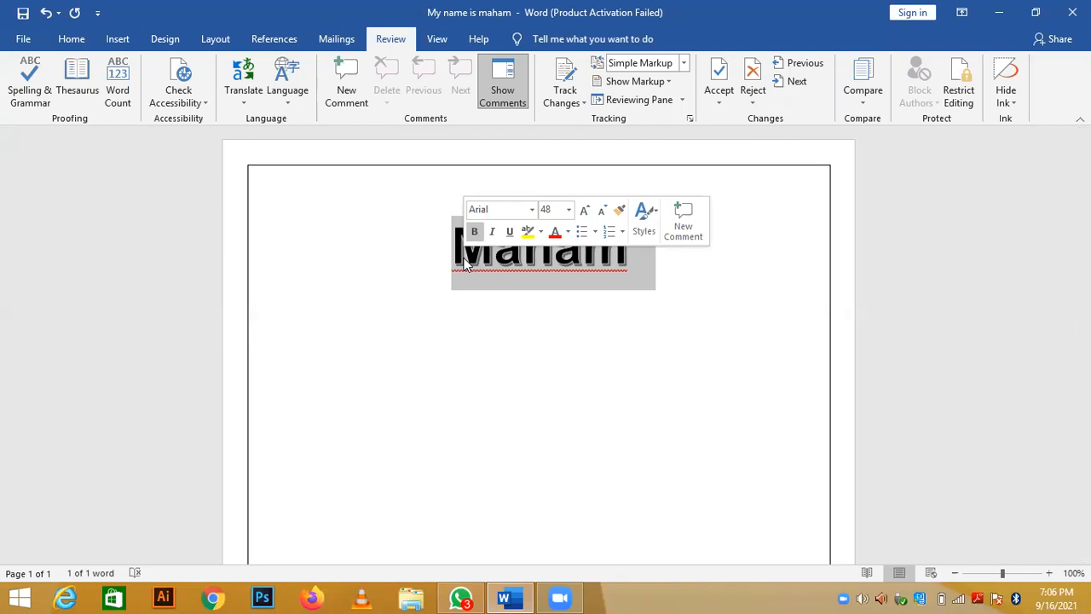
{"action": "left_click", "coordinate": [536, 264]}
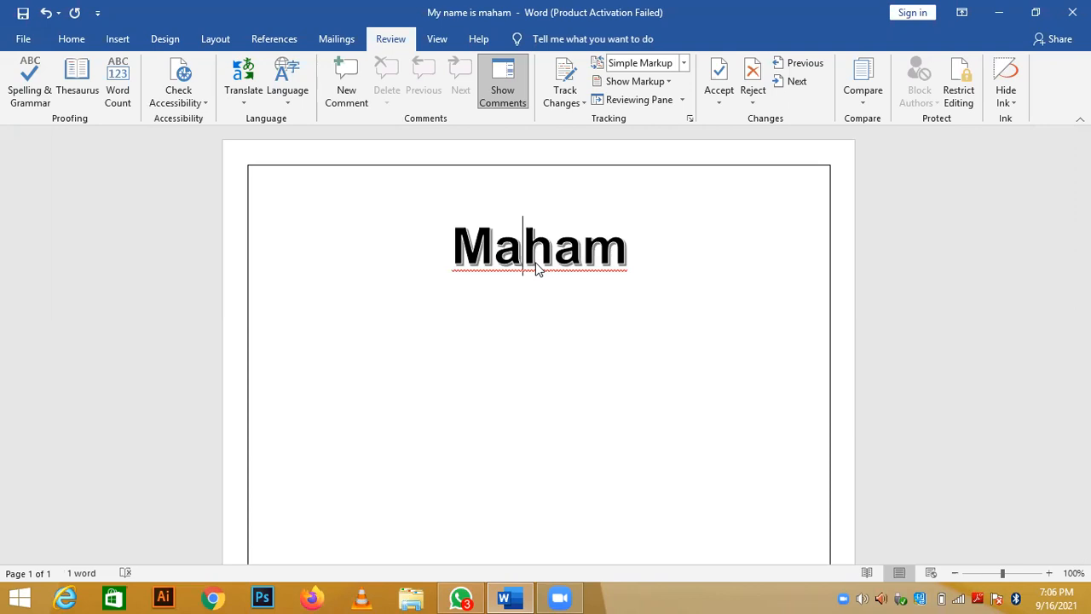
{"action": "right_click", "coordinate": [537, 269]}
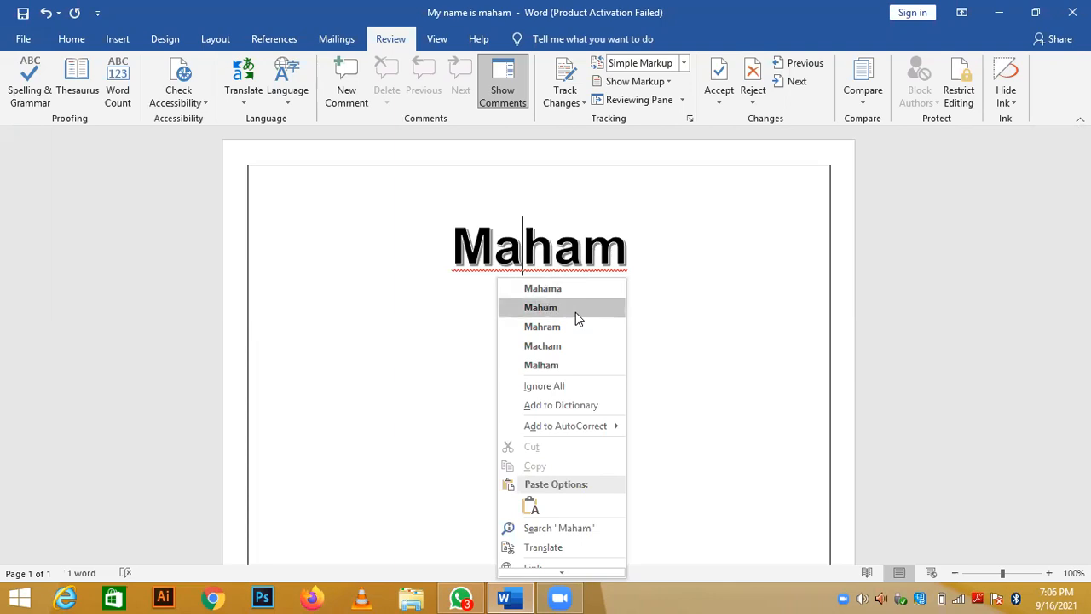
{"action": "left_click", "coordinate": [570, 404]}
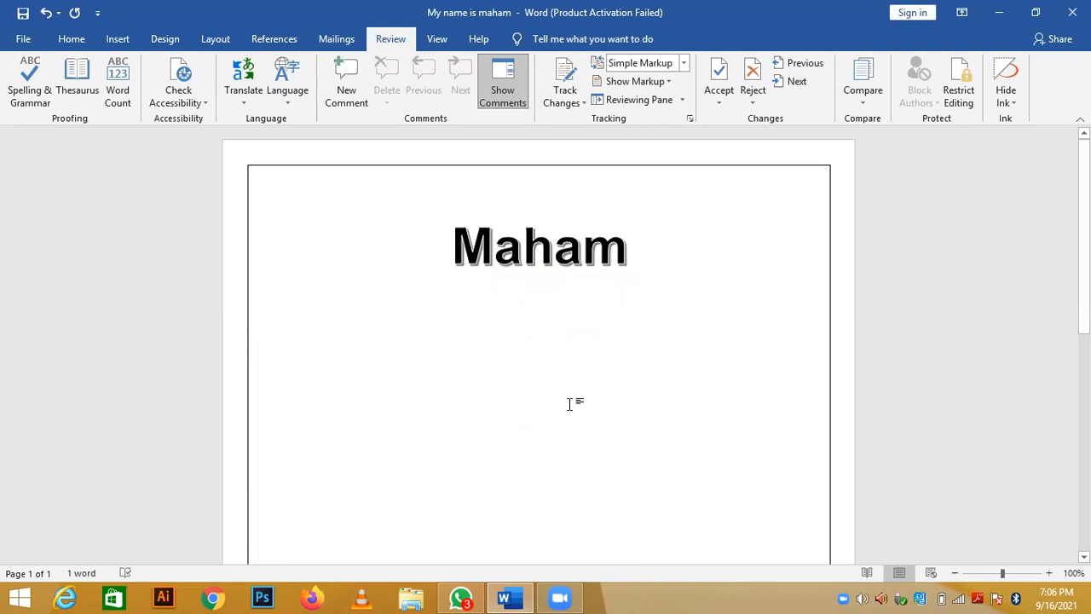
- Select the name and examine the available document themes, theme font sets and theme color sets
{"action": "left_click", "coordinate": [117, 39]}
{"action": "left_click", "coordinate": [166, 39]}
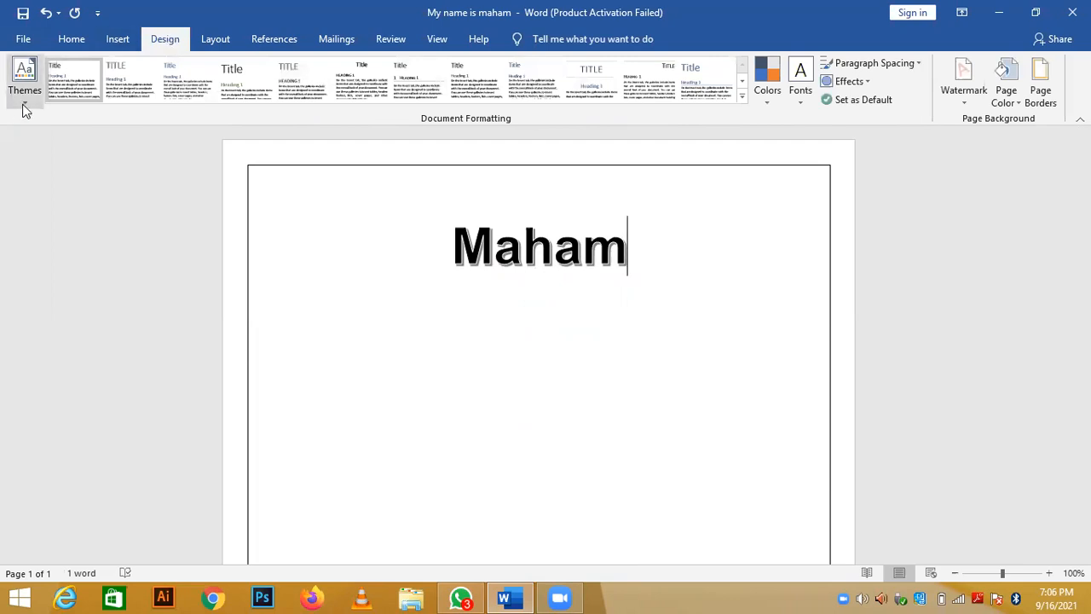
{"action": "left_click", "coordinate": [24, 104]}
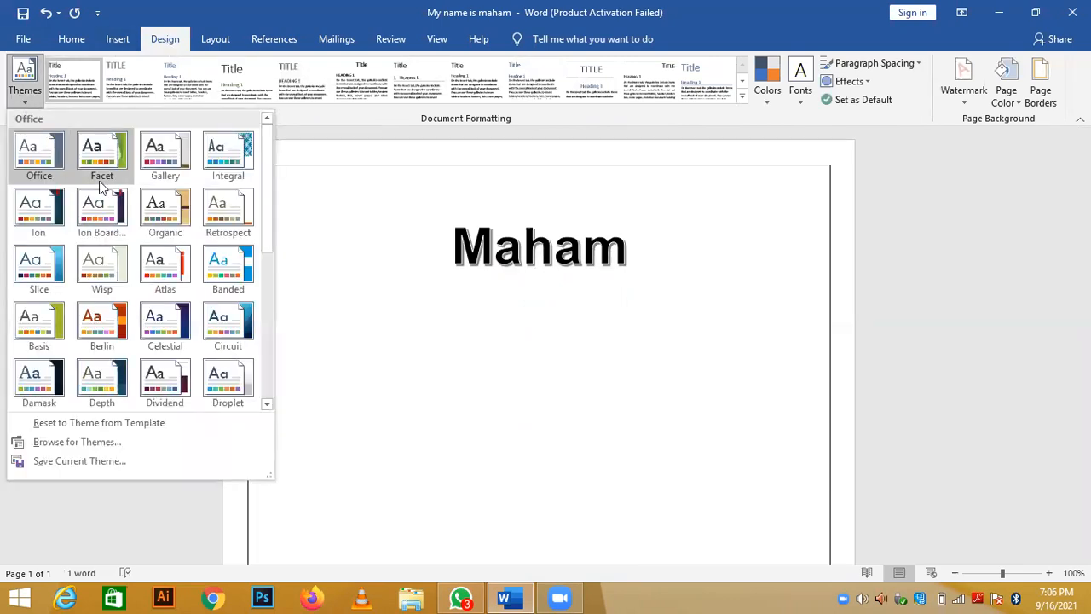
{"action": "left_click", "coordinate": [631, 251]}
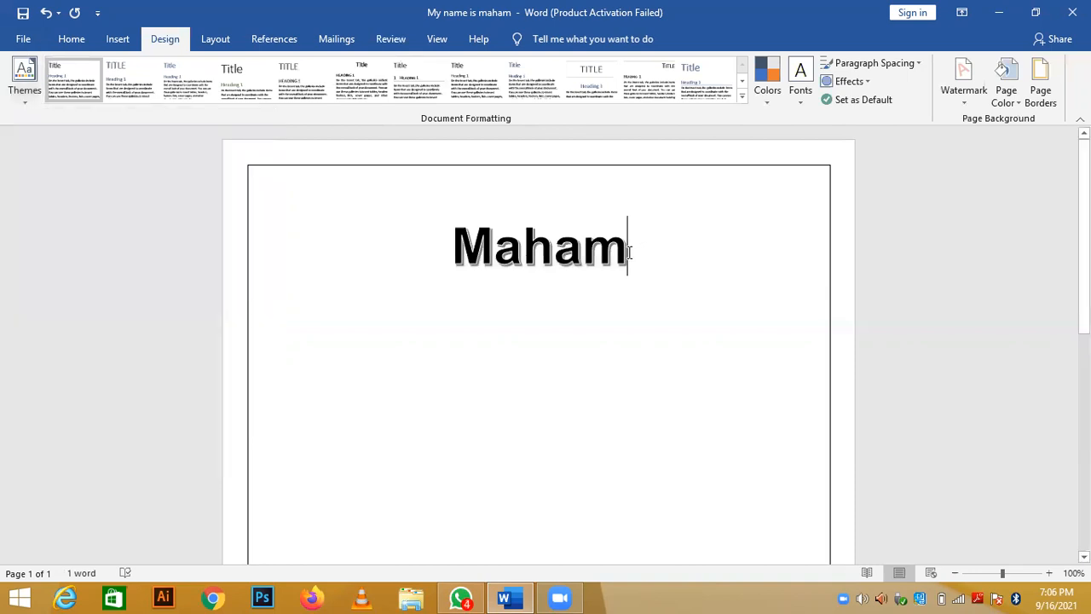
{"action": "left_click_drag", "start_coordinate": [631, 252], "coordinate": [432, 253]}
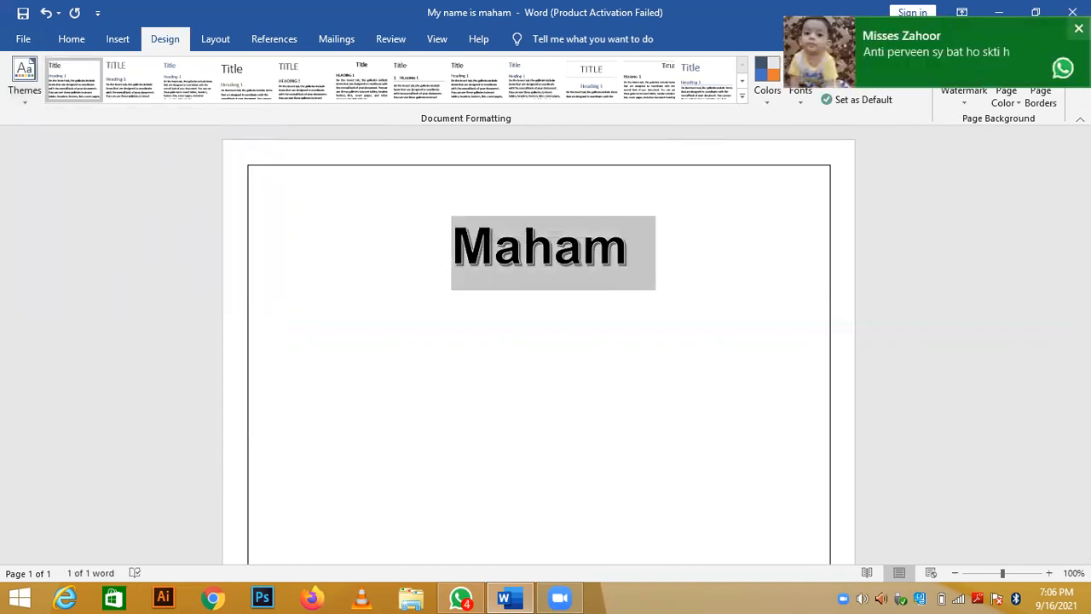
{"action": "left_click", "coordinate": [29, 91]}
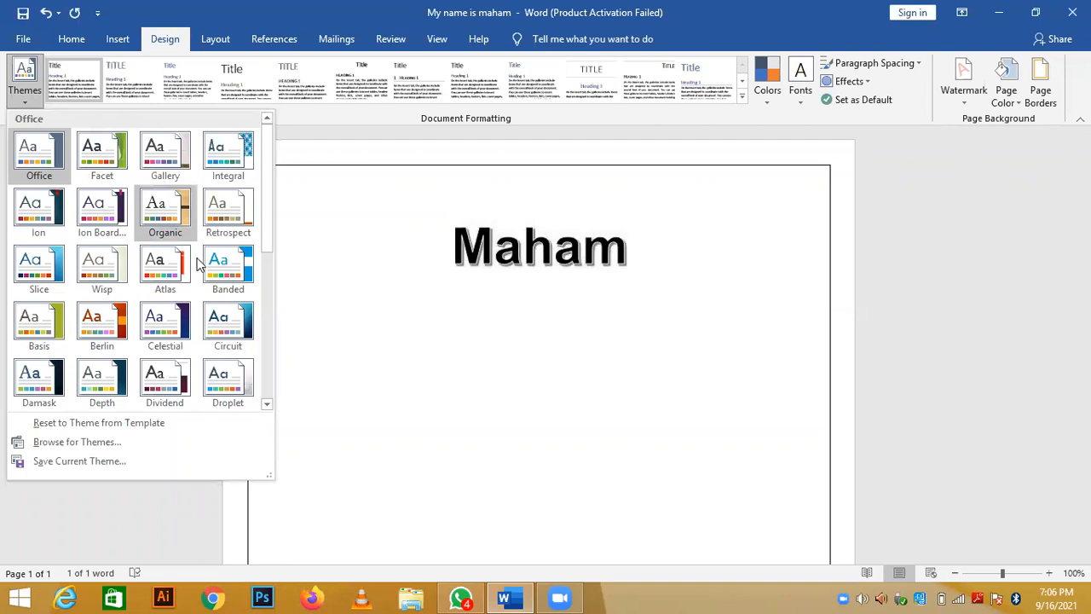
{"action": "left_click_drag", "start_coordinate": [265, 227], "coordinate": [252, 119]}
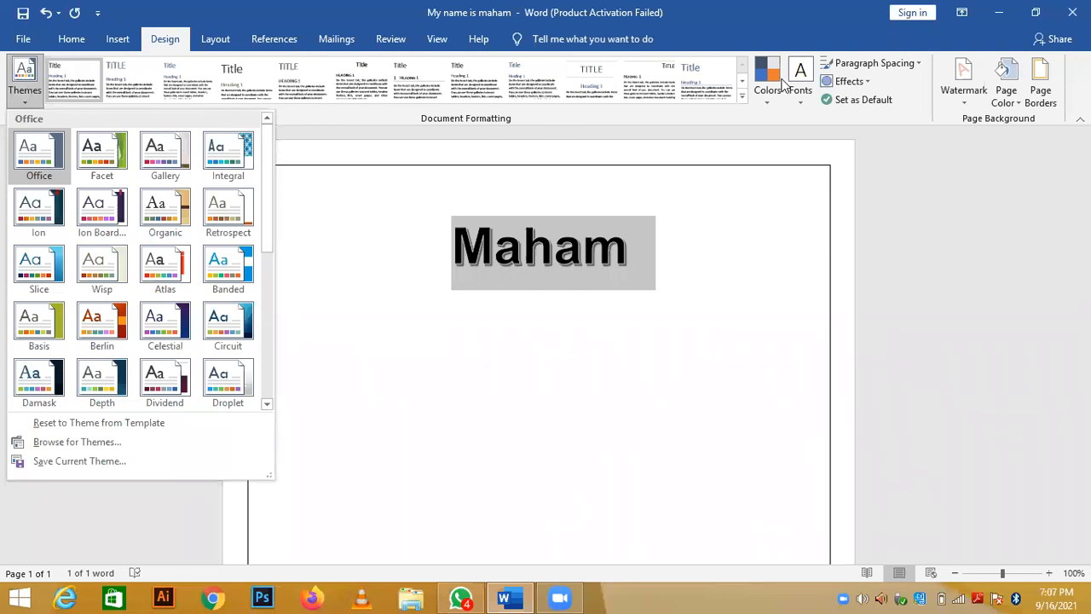
{"action": "left_click", "coordinate": [802, 99]}
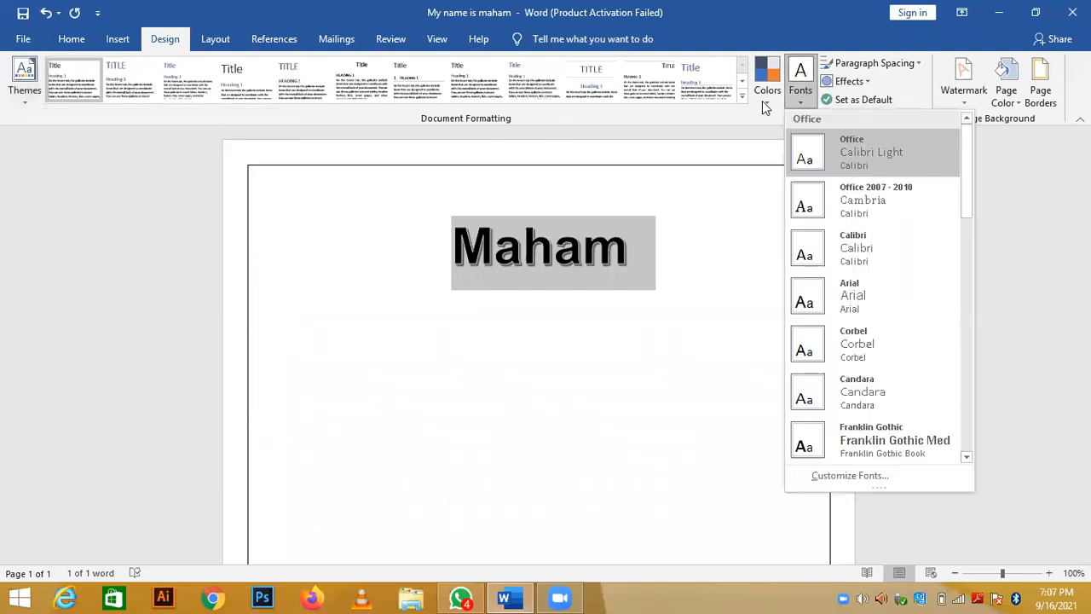
{"action": "left_click", "coordinate": [762, 101]}
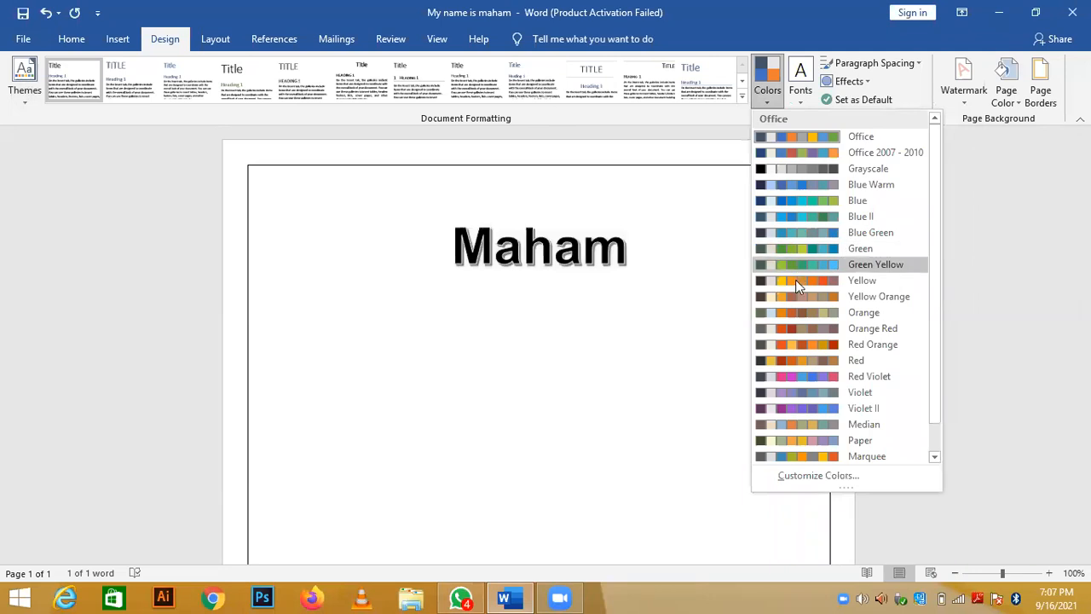
{"action": "left_click", "coordinate": [813, 475]}
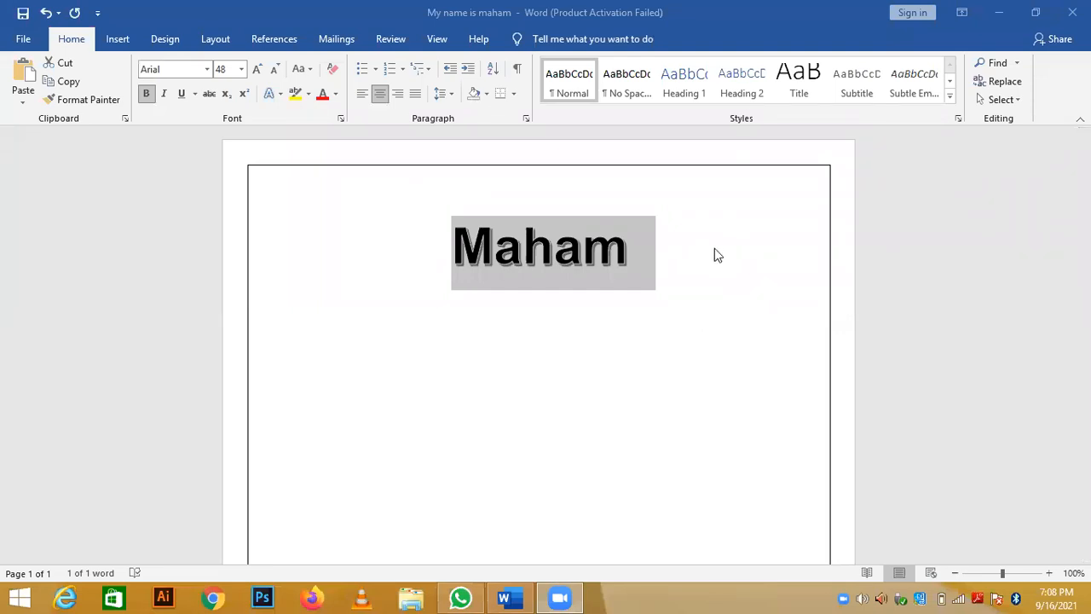
- Select the name and apply the first outer shadow in the second row of shadow variations
{"action": "left_click", "coordinate": [631, 254]}
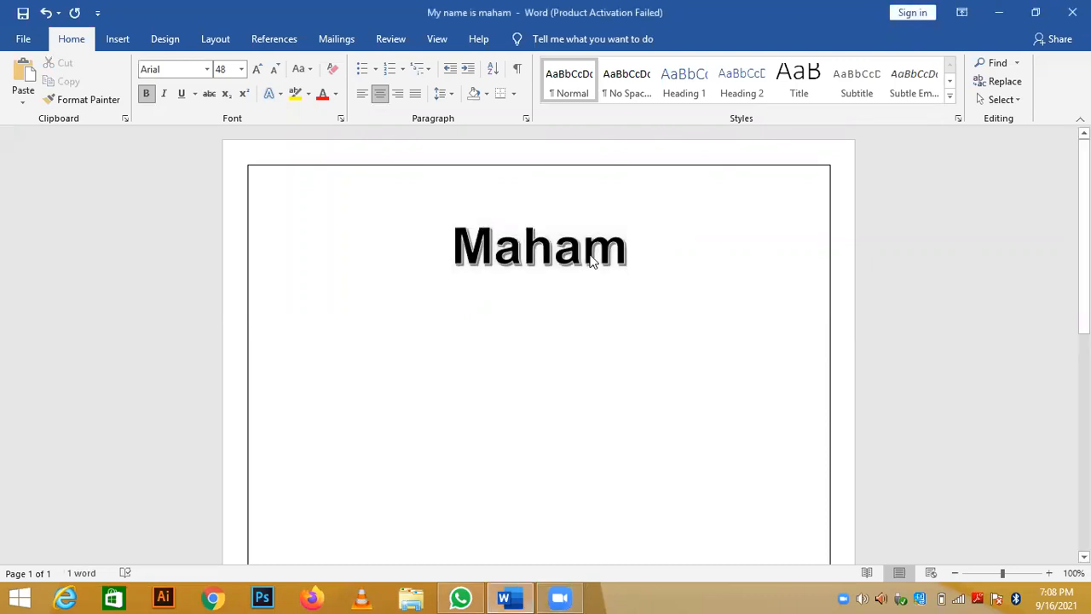
{"action": "left_click_drag", "start_coordinate": [594, 262], "coordinate": [450, 264]}
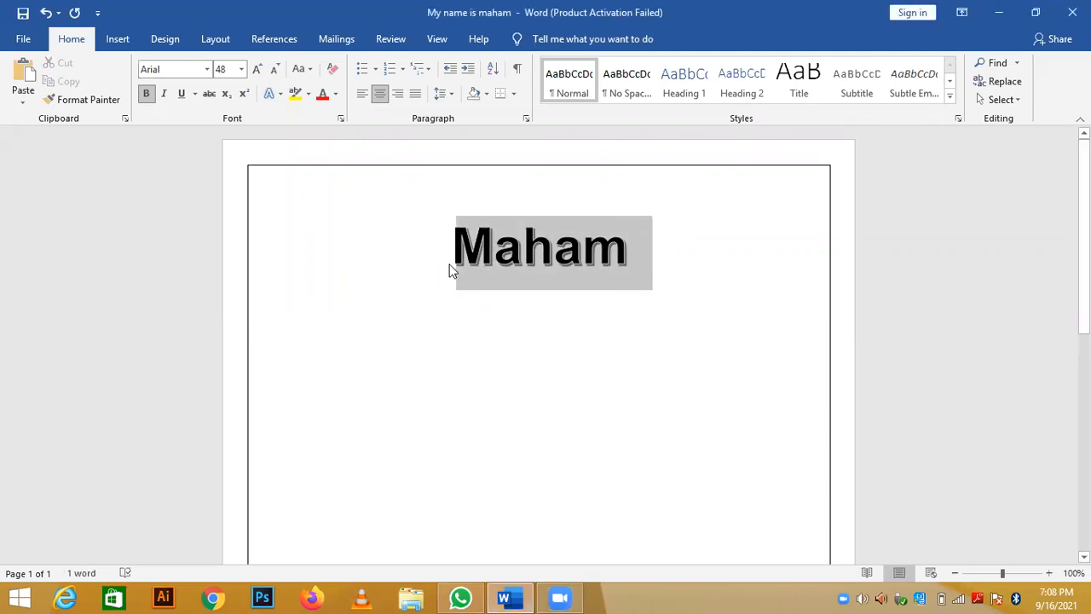
{"action": "left_click", "coordinate": [280, 94]}
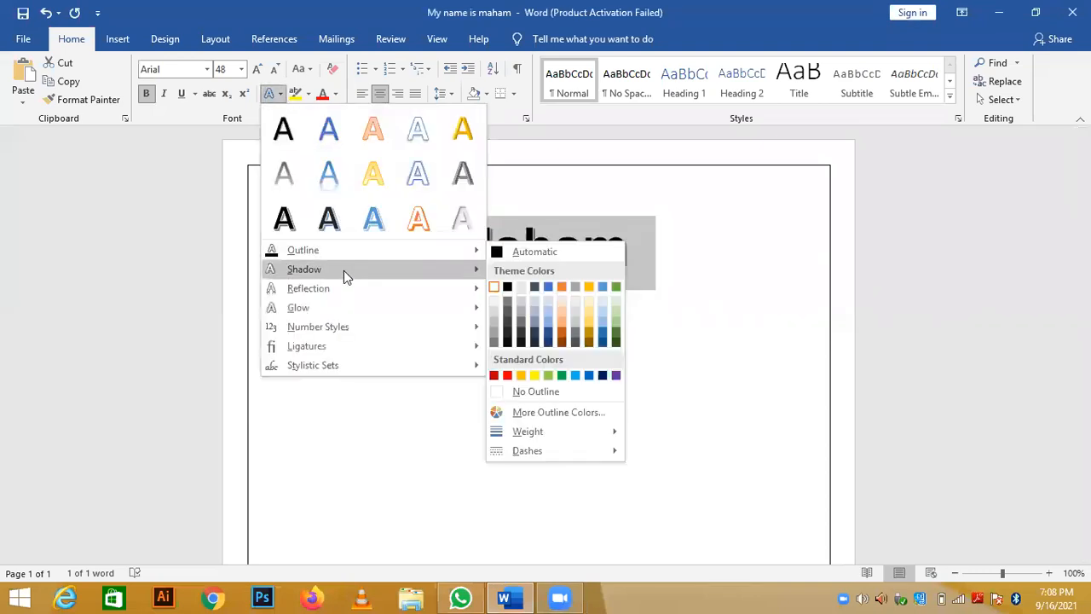
{"action": "mouse_move", "coordinate": [343, 270]}
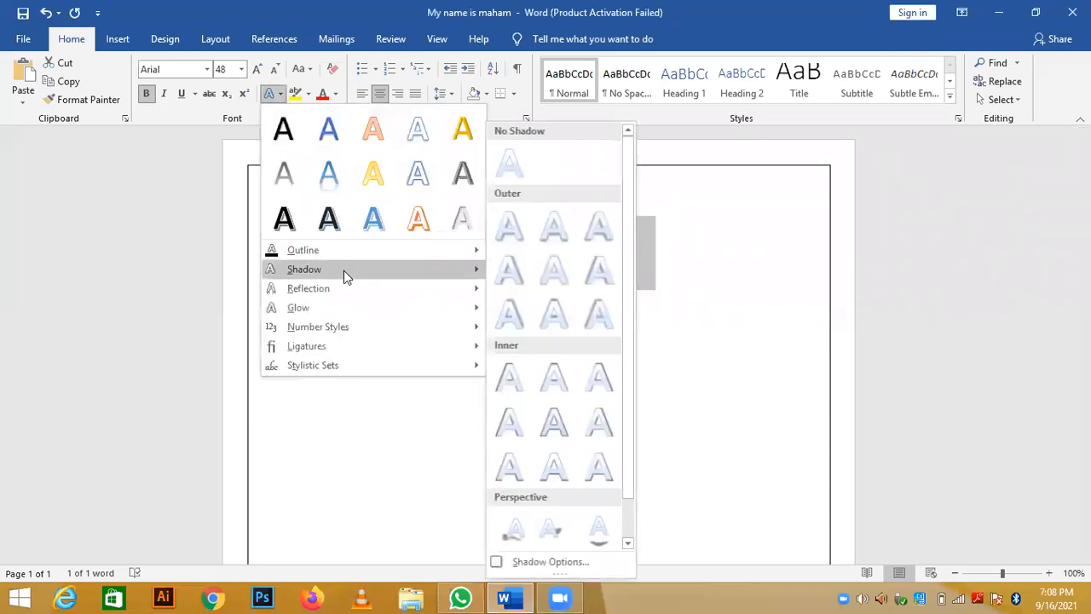
{"action": "left_click", "coordinate": [506, 275]}
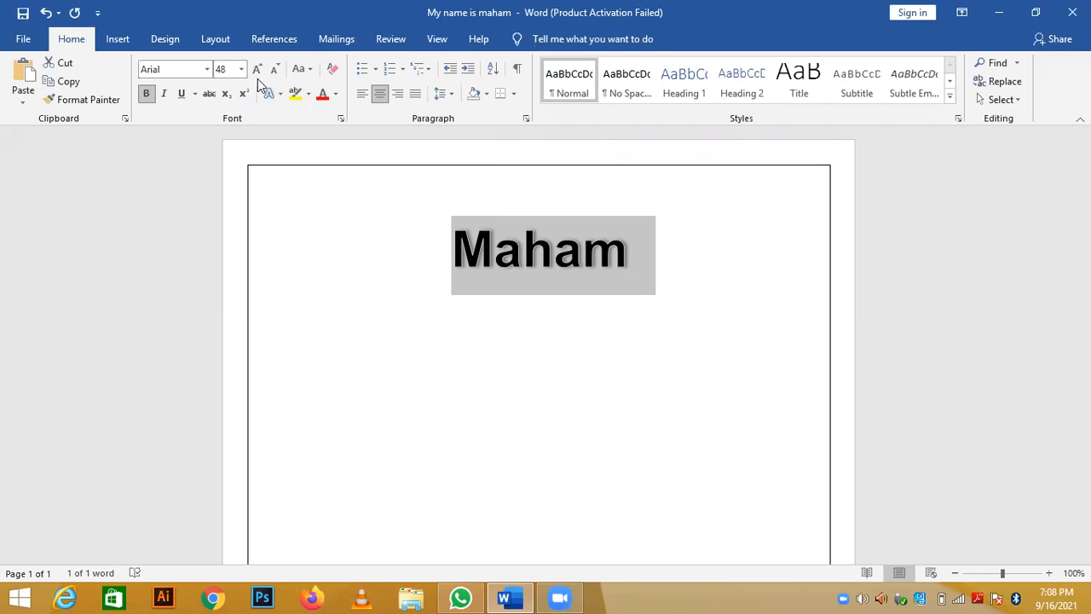
- Remove bold from the name and apply the plain black preset text effect
{"action": "left_click", "coordinate": [146, 94]}
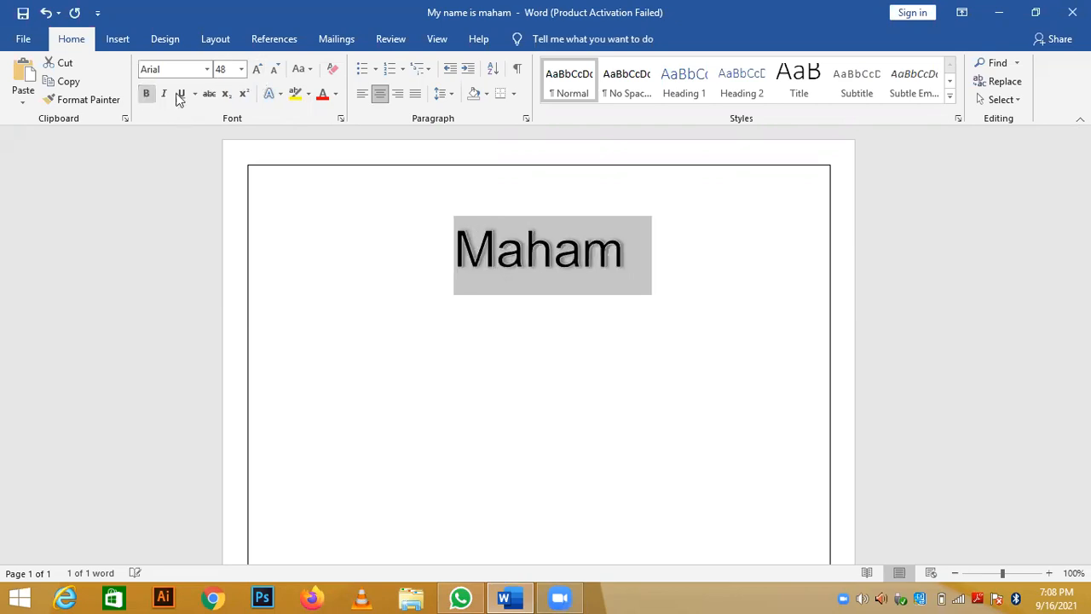
{"action": "left_click", "coordinate": [283, 95]}
{"action": "left_click", "coordinate": [286, 130]}
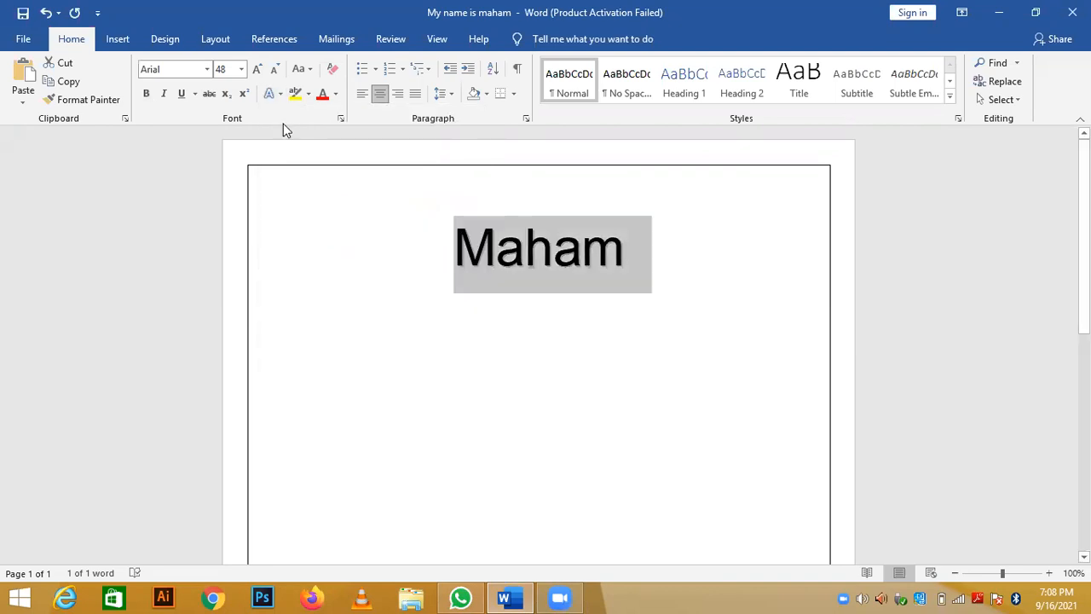
- Give the name a standard red outline and the full reflection with a 4 point offset
{"action": "left_click", "coordinate": [278, 96]}
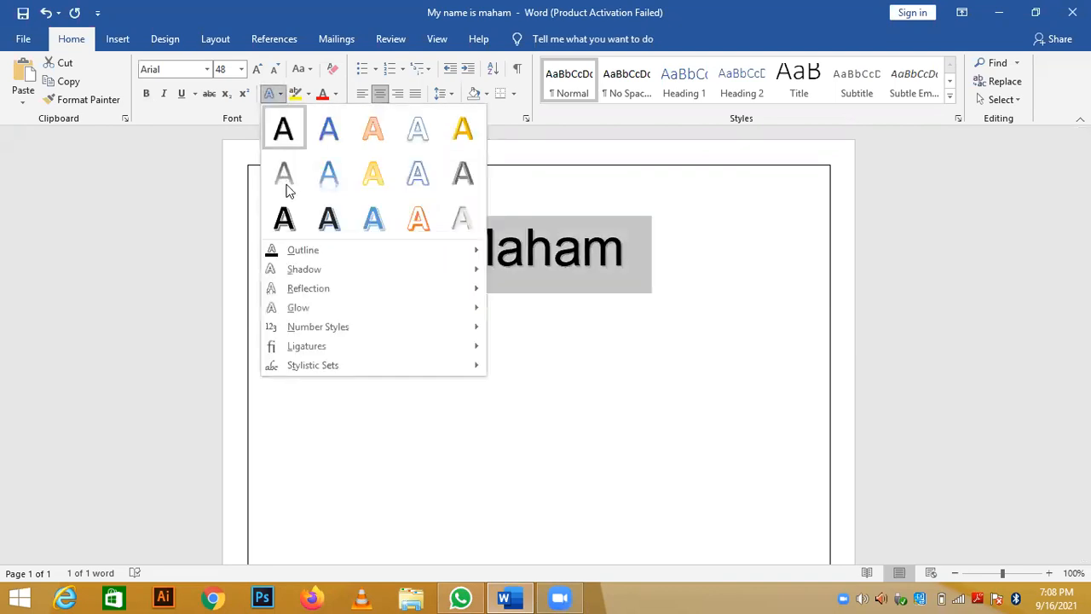
{"action": "mouse_move", "coordinate": [413, 257]}
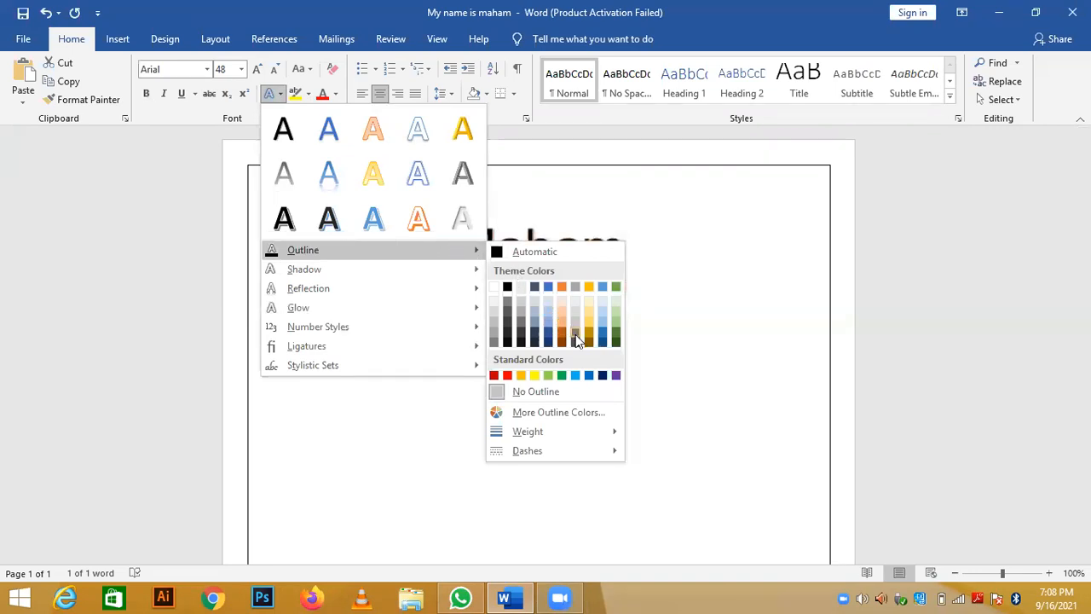
{"action": "left_click", "coordinate": [507, 376]}
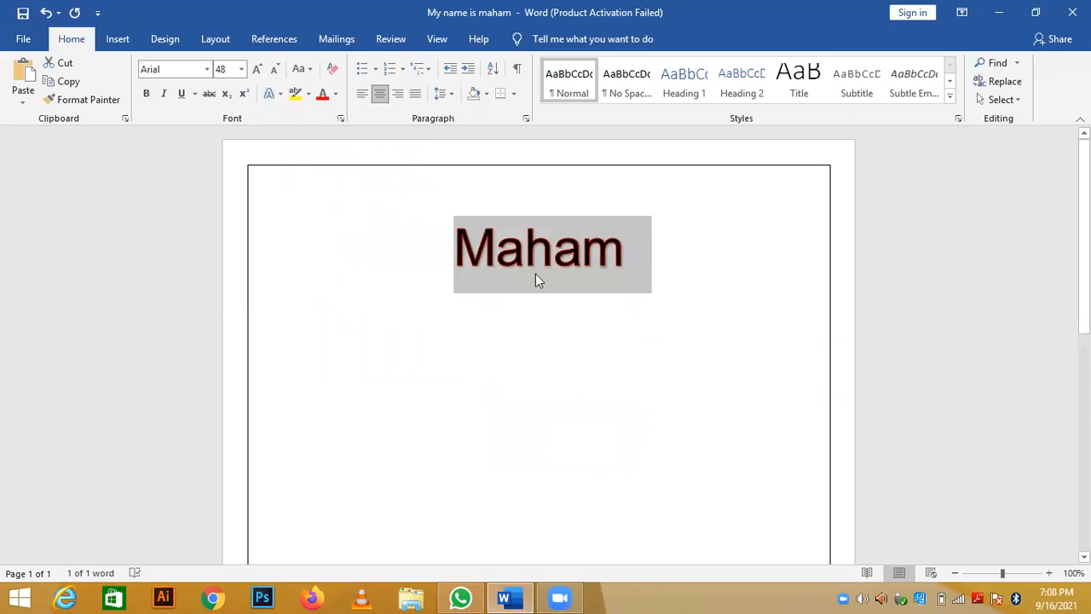
{"action": "left_click", "coordinate": [281, 99]}
{"action": "mouse_move", "coordinate": [384, 288]}
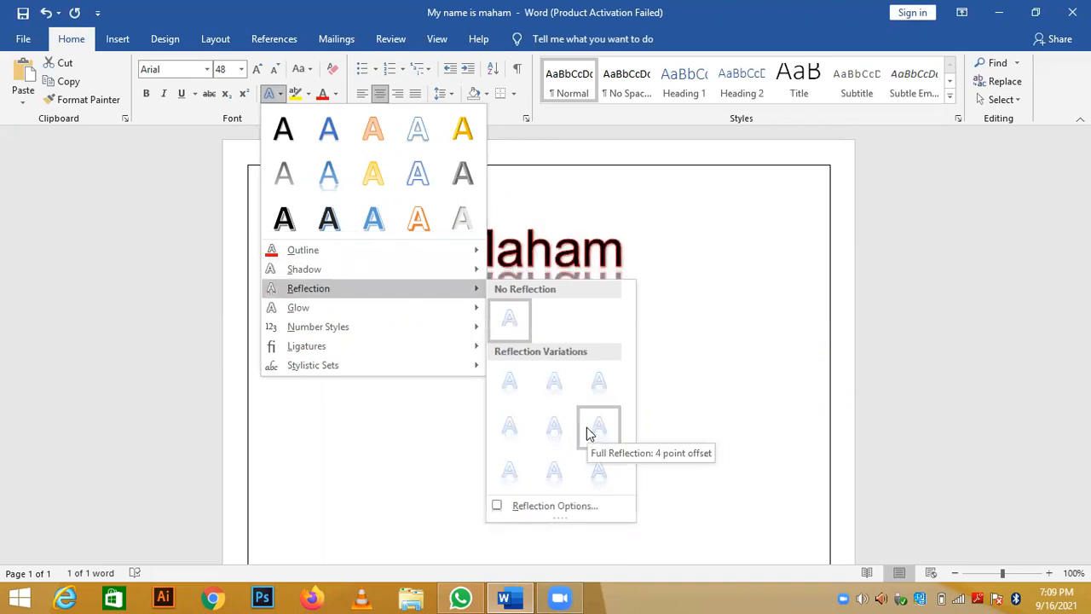
{"action": "left_click", "coordinate": [598, 428]}
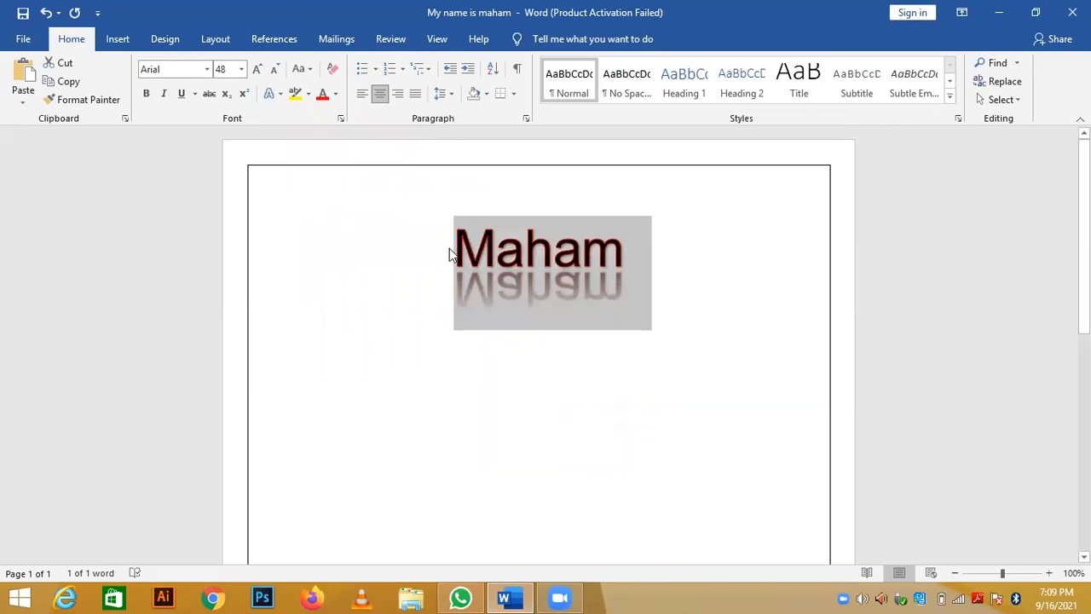
- Add the largest orange glow variation to the name
{"action": "left_click", "coordinate": [271, 94]}
{"action": "mouse_move", "coordinate": [319, 305]}
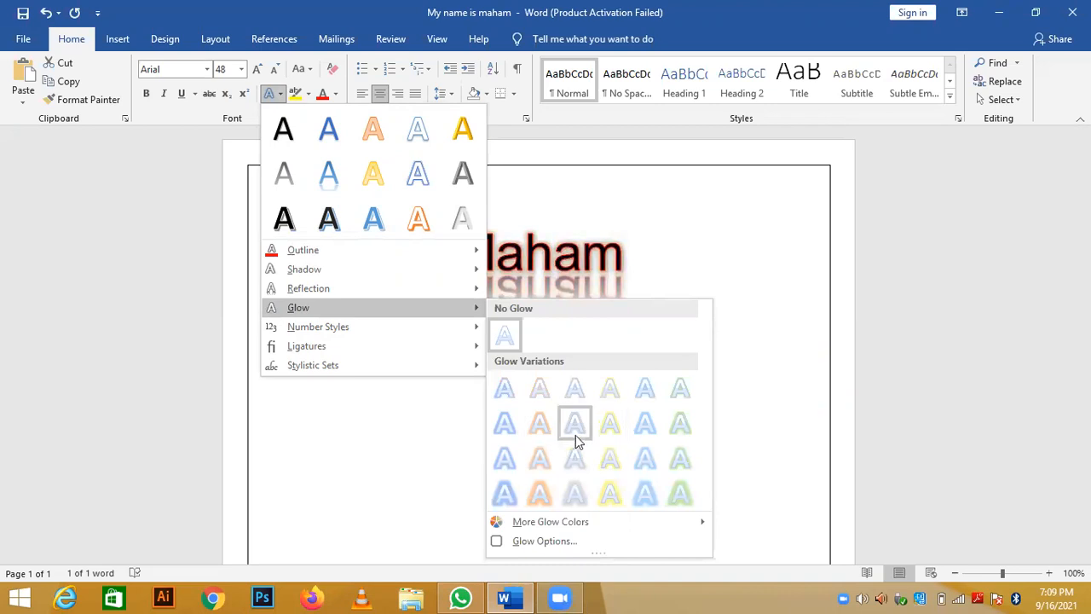
{"action": "left_click", "coordinate": [544, 483]}
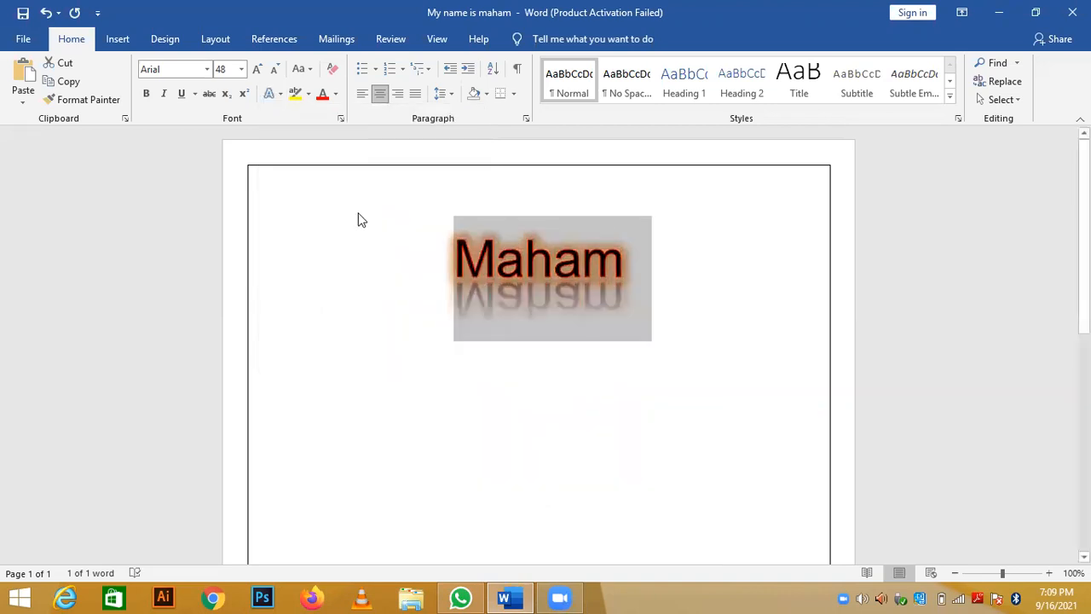
- Apply the second individual stylistic set, with wide rounded letterforms, to the name
{"action": "left_click", "coordinate": [277, 96]}
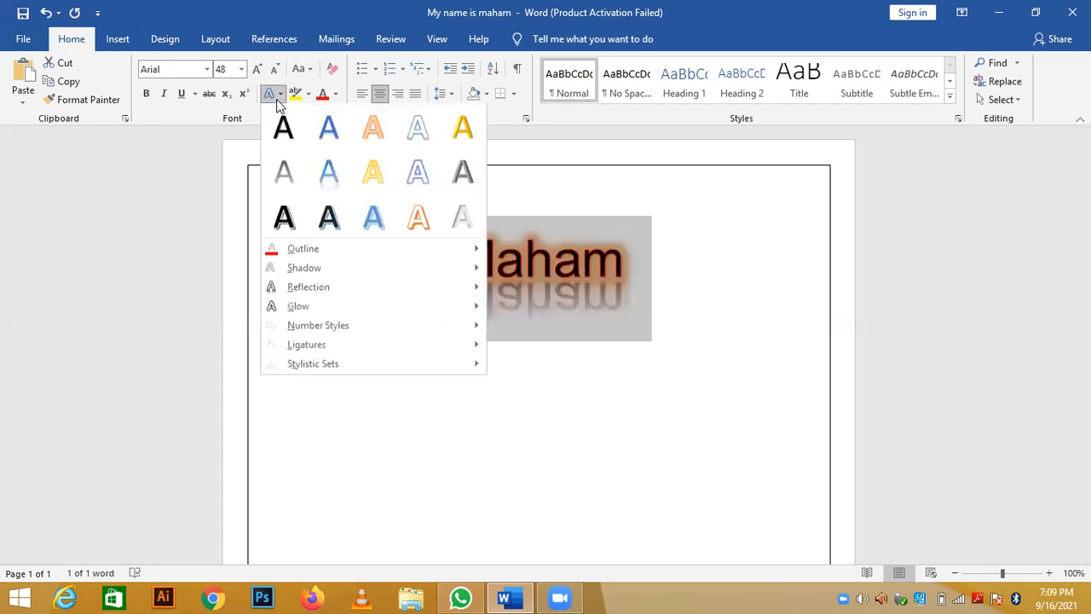
{"action": "mouse_move", "coordinate": [336, 337]}
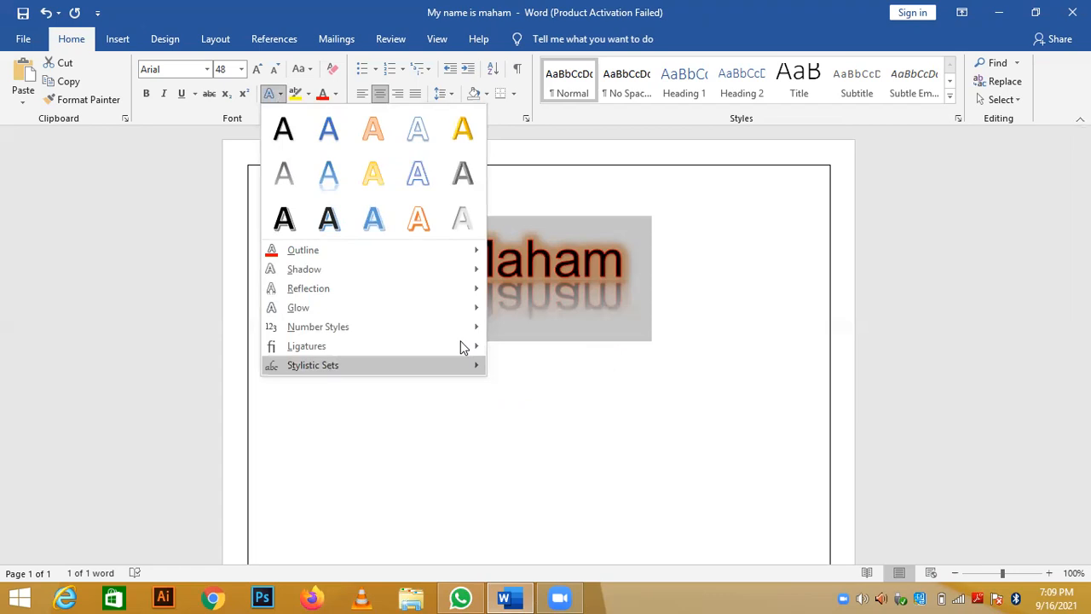
{"action": "mouse_move", "coordinate": [468, 361]}
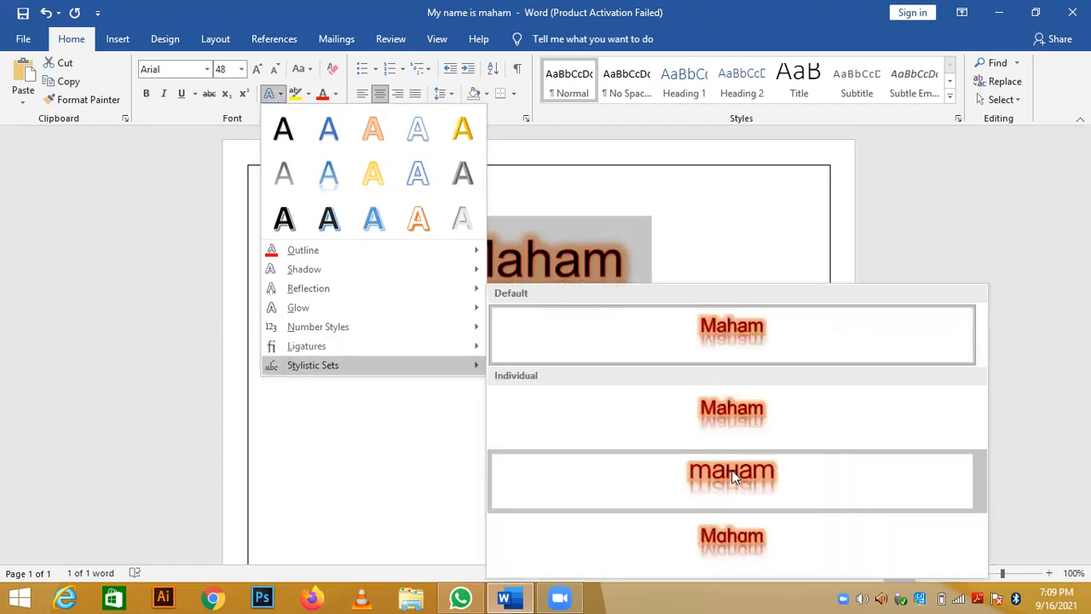
{"action": "key", "text": "Down"}
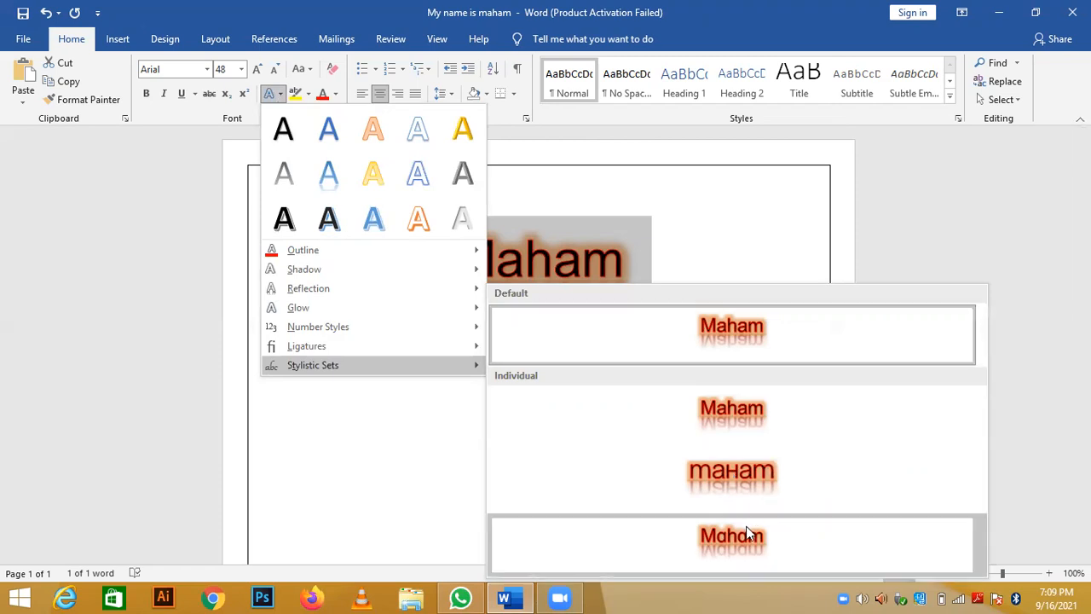
{"action": "left_click", "coordinate": [739, 479]}
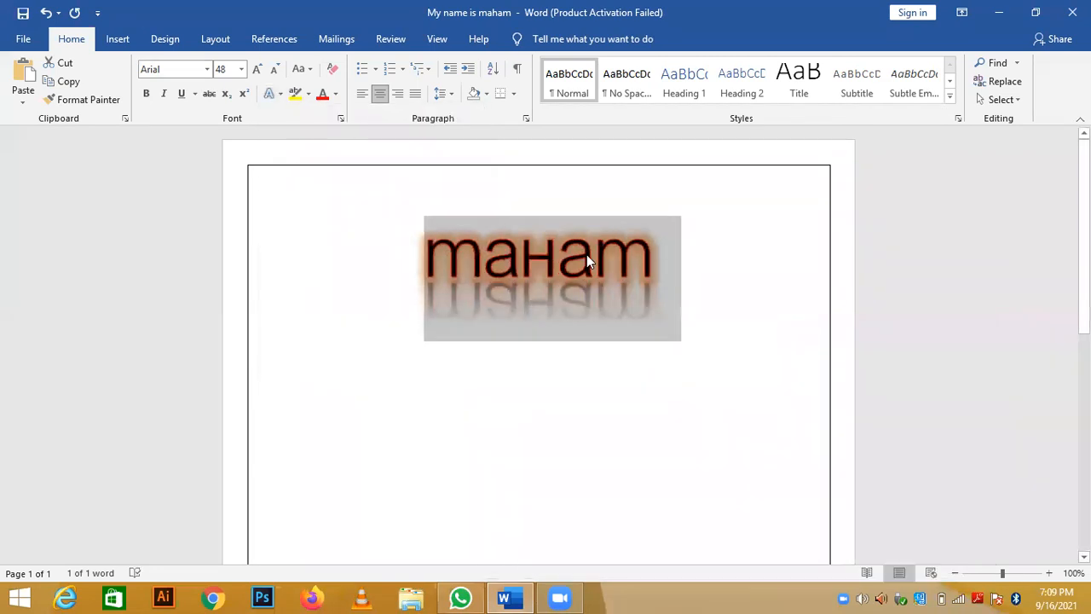
- Switch the name to the first individual stylistic set
{"action": "left_click", "coordinate": [281, 96]}
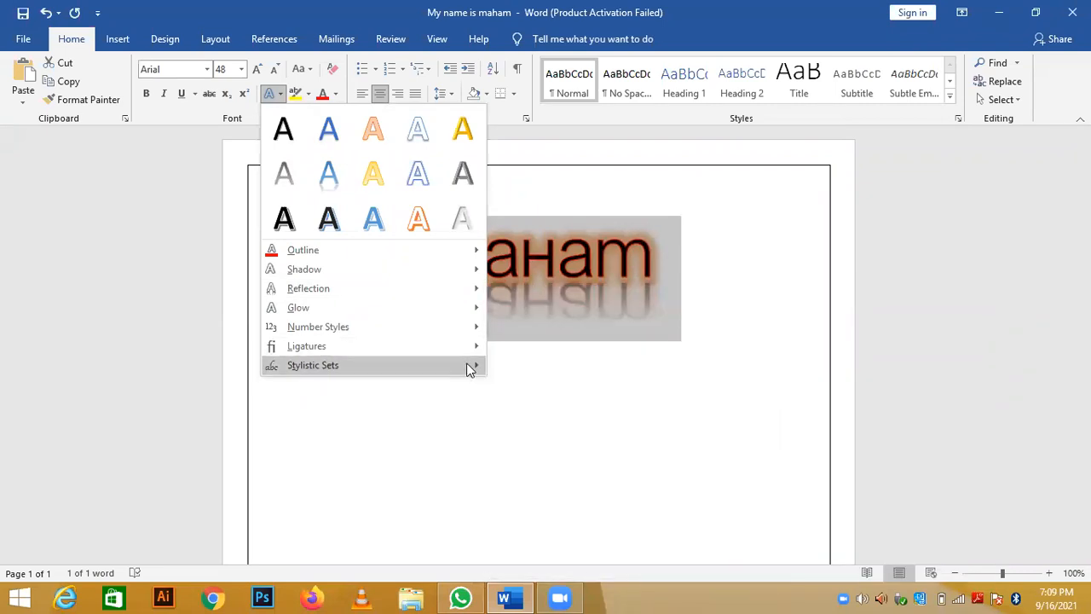
{"action": "mouse_move", "coordinate": [475, 368]}
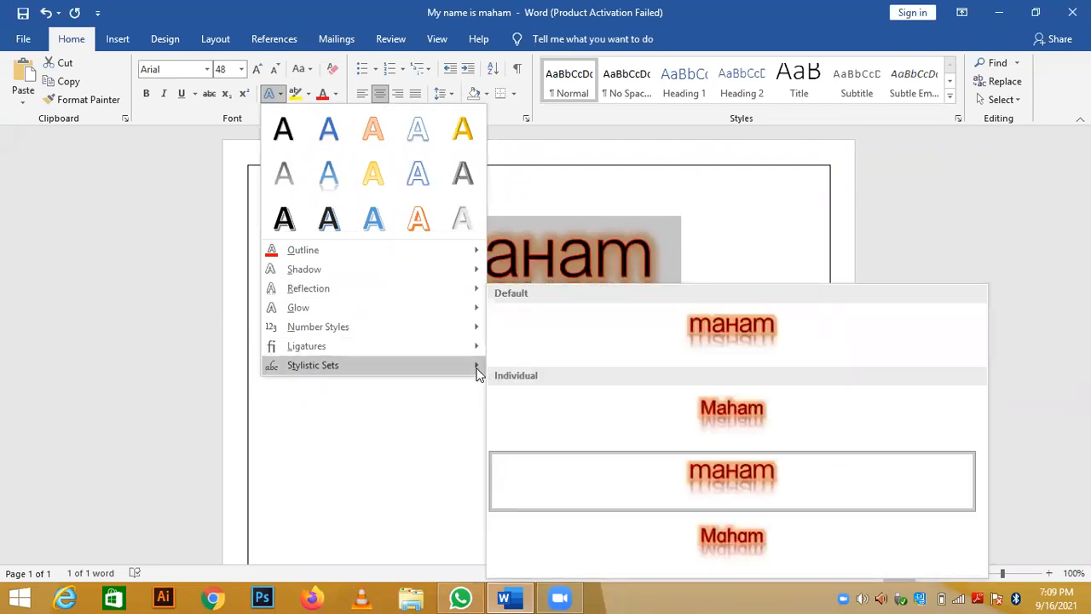
{"action": "left_click", "coordinate": [695, 424]}
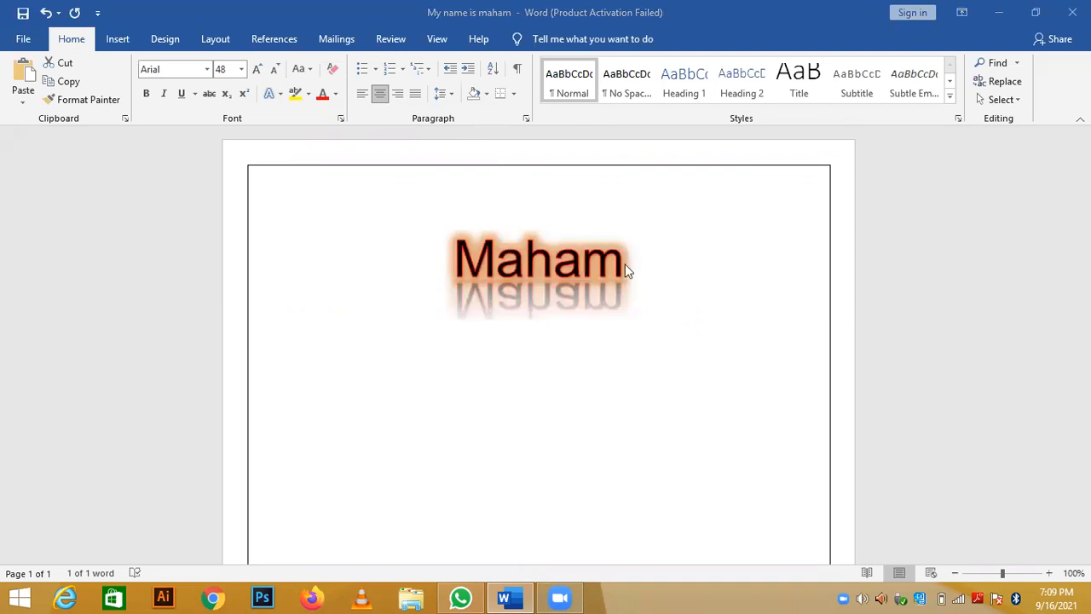
- Replace the formatted name with the default sample text generated by =rand()
{"action": "double_click", "coordinate": [622, 285]}
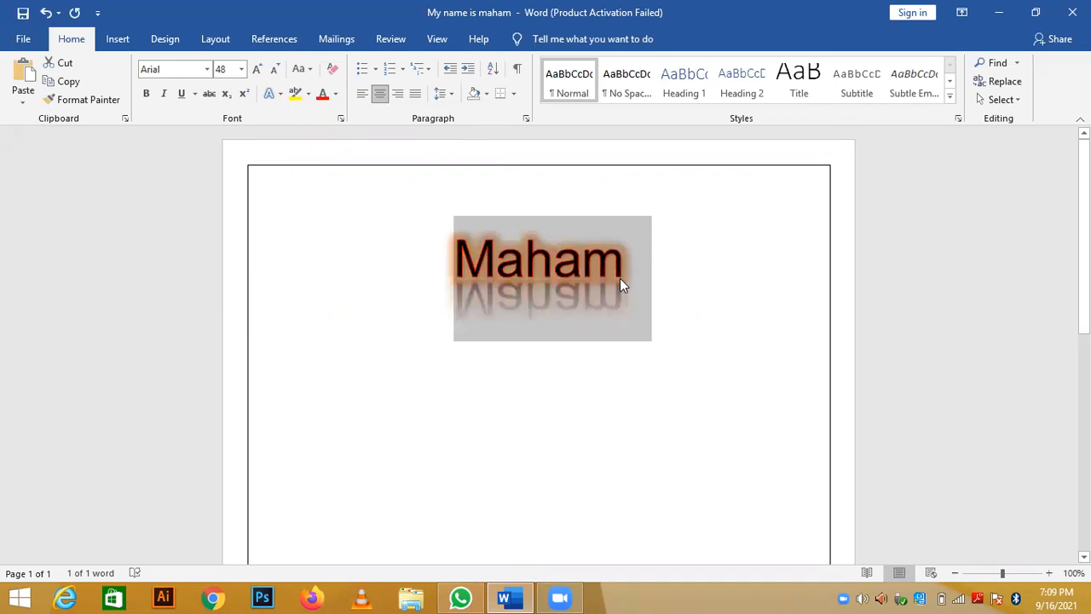
{"action": "type", "text": "=r"}
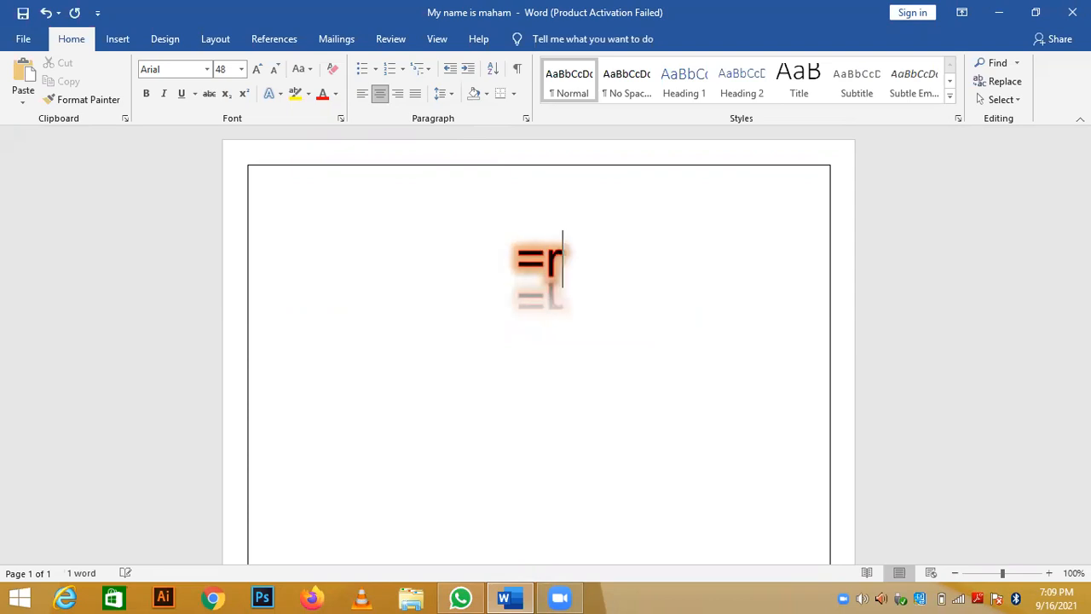
{"action": "type", "text": "and()"}
{"action": "key", "text": "Return"}
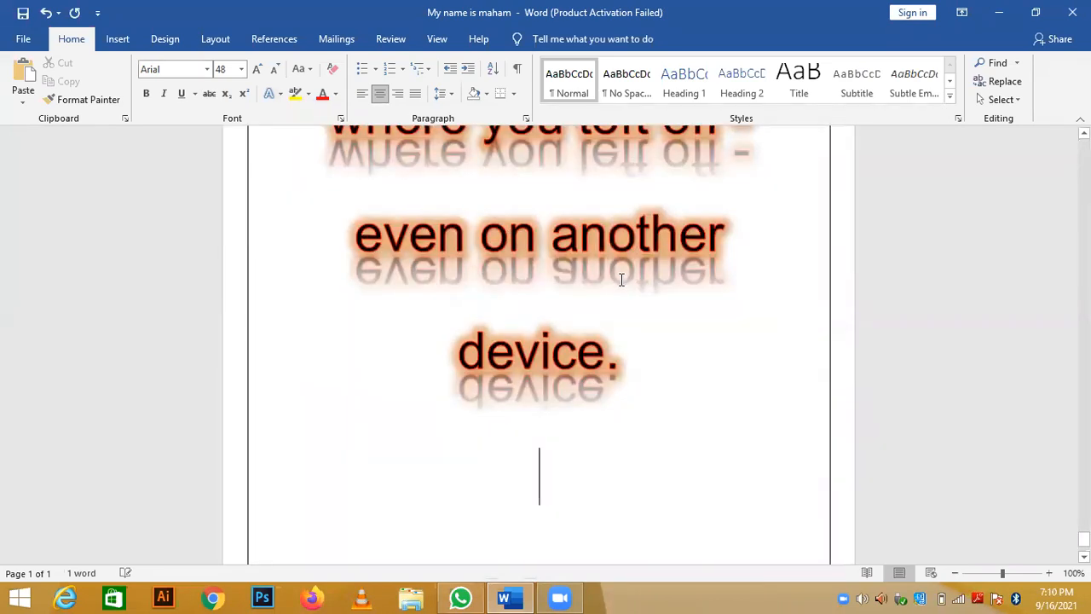
- Try the first preset text effect, the plain black fill, on the whole document and undo it
{"action": "key", "text": "ctrl+a"}
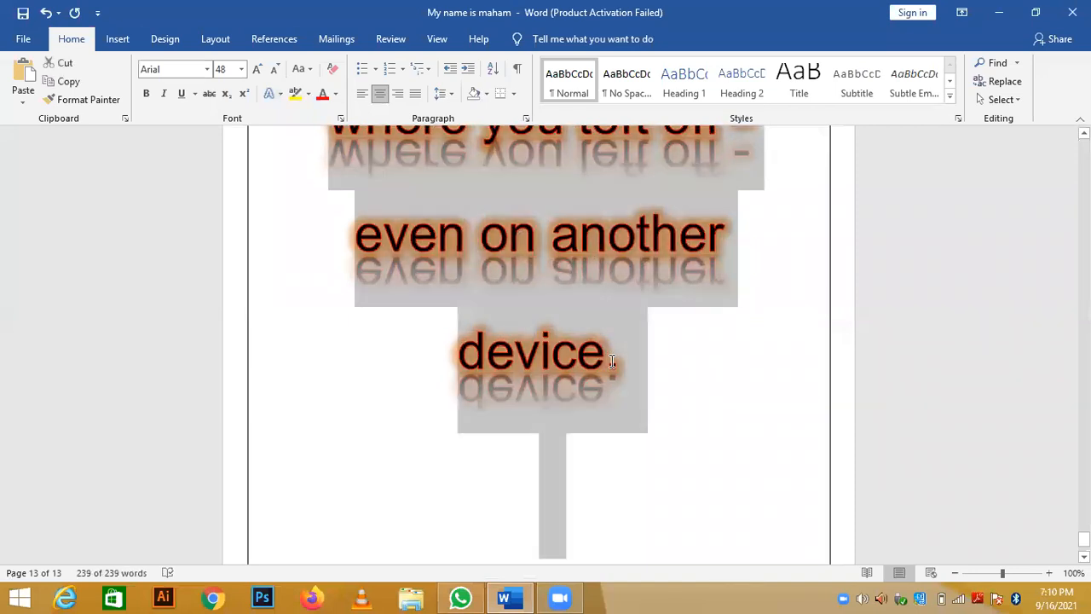
{"action": "left_click", "coordinate": [281, 96]}
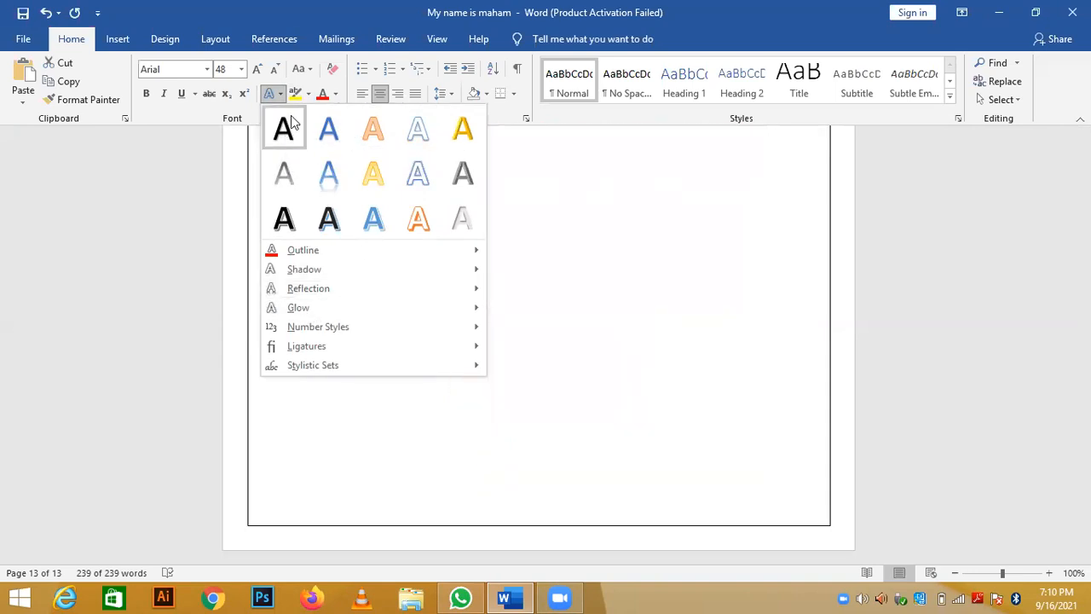
{"action": "left_click", "coordinate": [291, 115]}
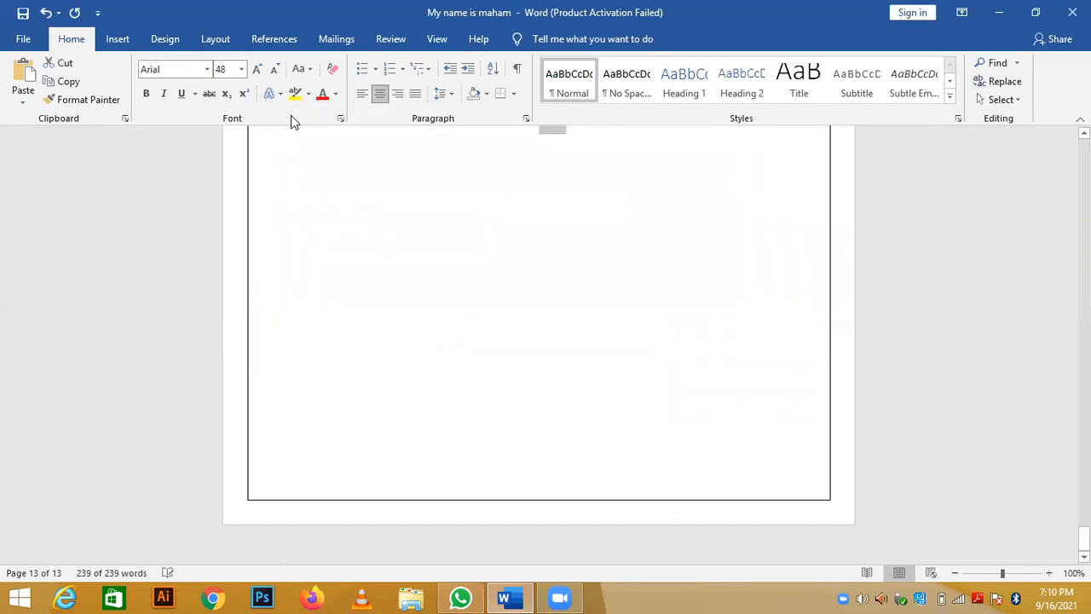
{"action": "left_click", "coordinate": [45, 12]}
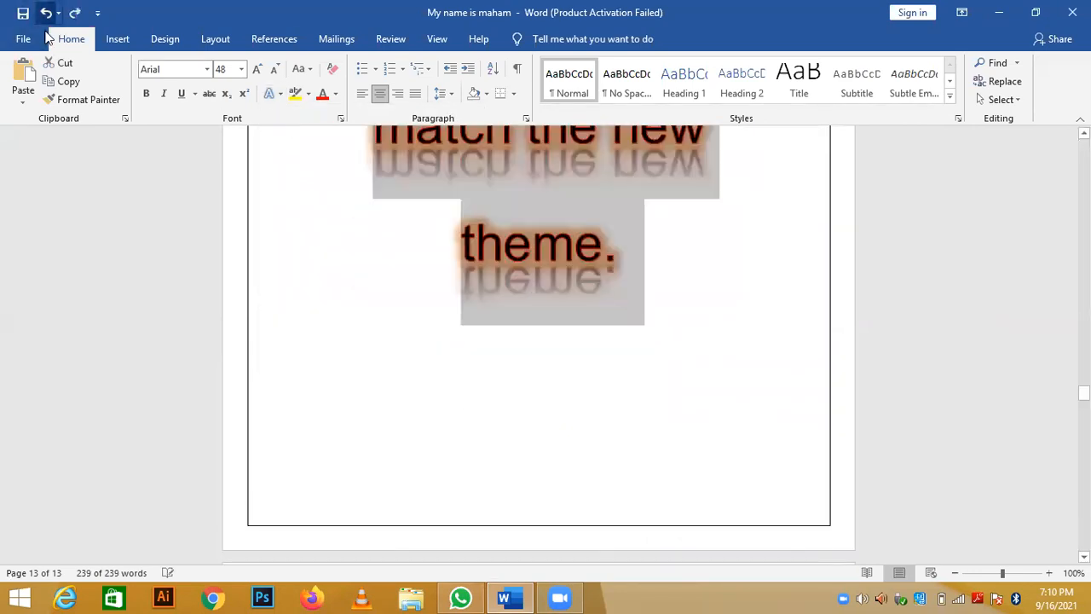
- Undo the sample text and the name's earlier formatting until only the plain, left-aligned name is left
{"action": "left_click_drag", "start_coordinate": [1083, 386], "coordinate": [1084, 177]}
{"action": "key", "text": "ctrl+z"}
{"action": "key", "text": "ctrl+z"}
{"action": "key", "text": "ctrl+z"}
{"action": "key", "text": "ctrl+z"}
{"action": "key", "text": "ctrl+z"}
{"action": "key", "text": "ctrl+z"}
{"action": "key", "text": "ctrl+z"}
{"action": "key", "text": "ctrl+z"}
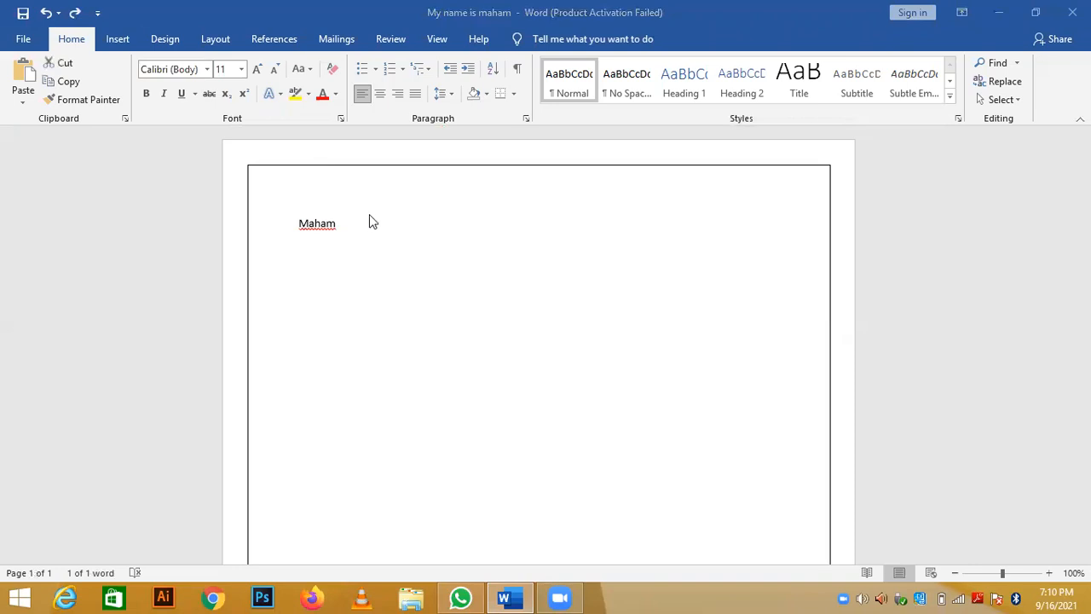
- Replace the name with a single paragraph of sample text generated by =rand(1)
{"action": "double_click", "coordinate": [345, 227]}
{"action": "key", "text": "BackSpace"}
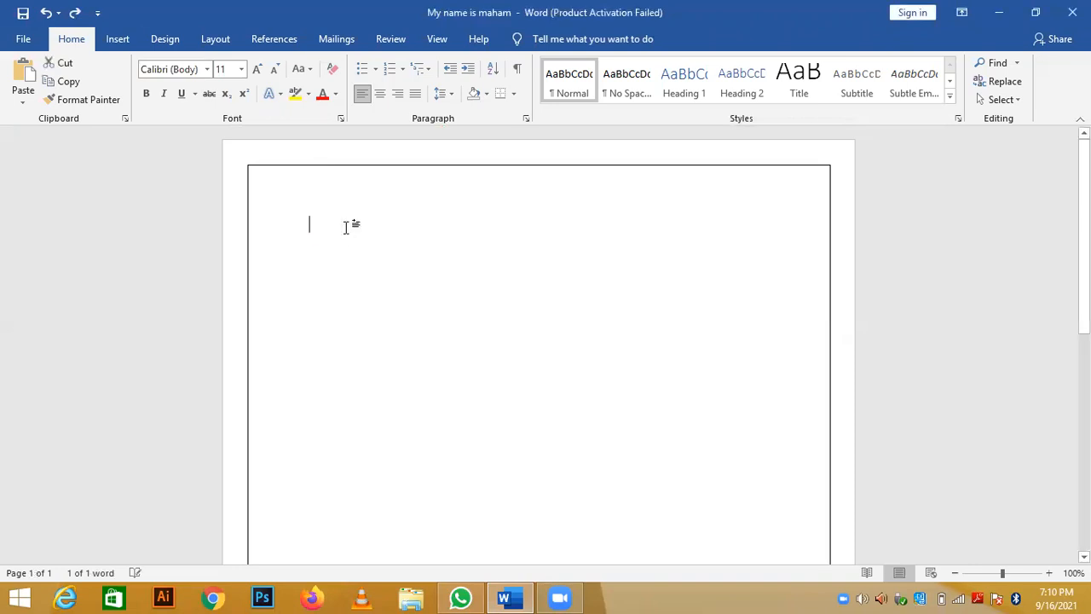
{"action": "type", "text": "=rand"}
{"action": "type", "text": "()"}
{"action": "type", "text": "1"}
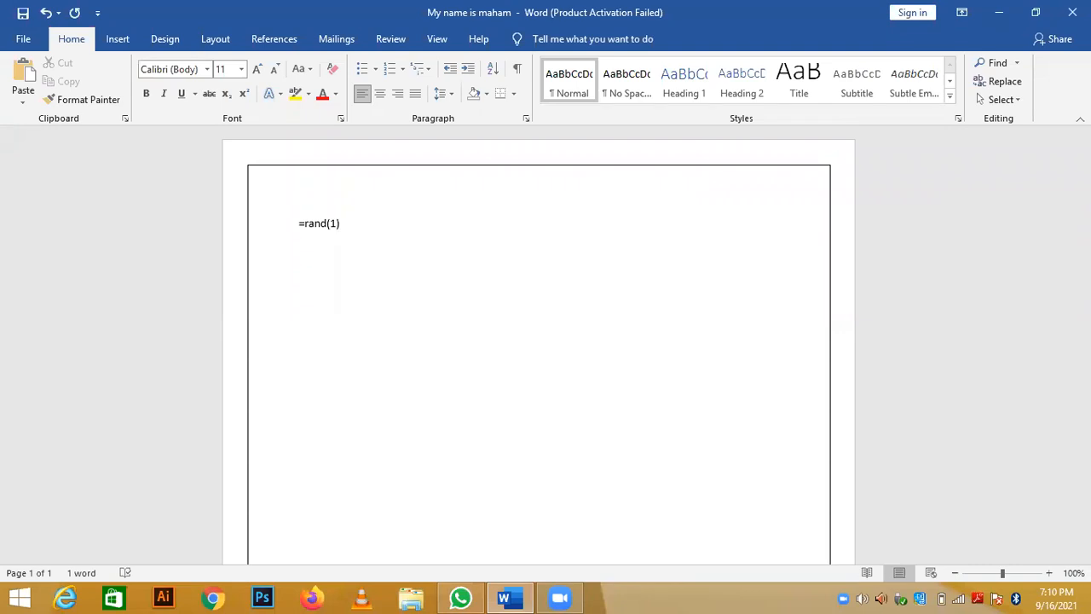
{"action": "key", "text": "Return"}
{"action": "key", "text": "BackSpace"}
{"action": "key", "text": "Return"}
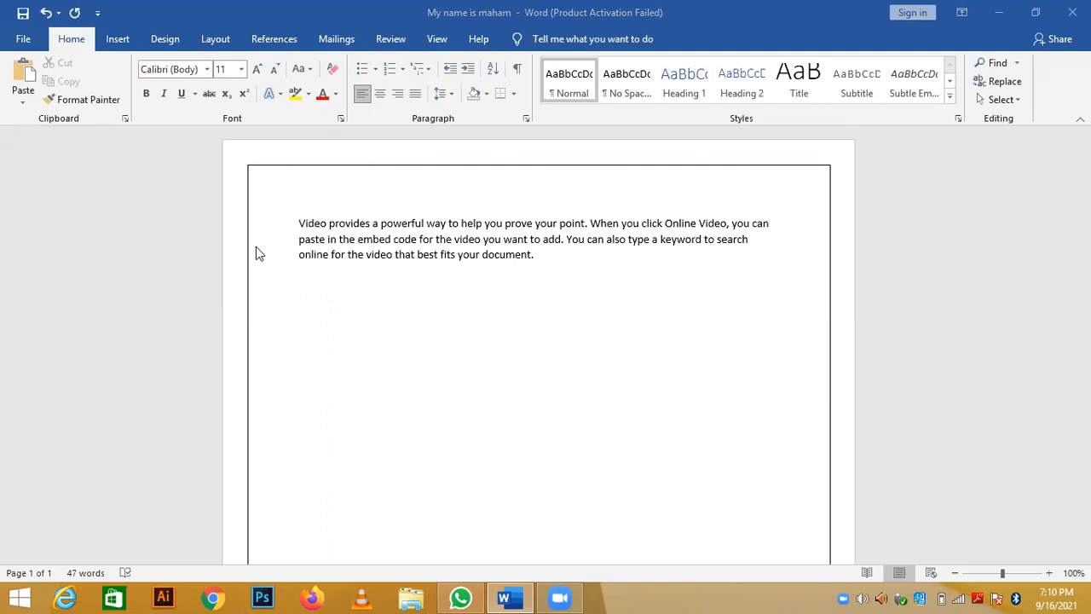
- Replace the sample paragraph with two paragraphs of sample text generated by =rand(2)
{"action": "left_click", "coordinate": [538, 262]}
{"action": "left_click_drag", "start_coordinate": [537, 255], "coordinate": [300, 227]}
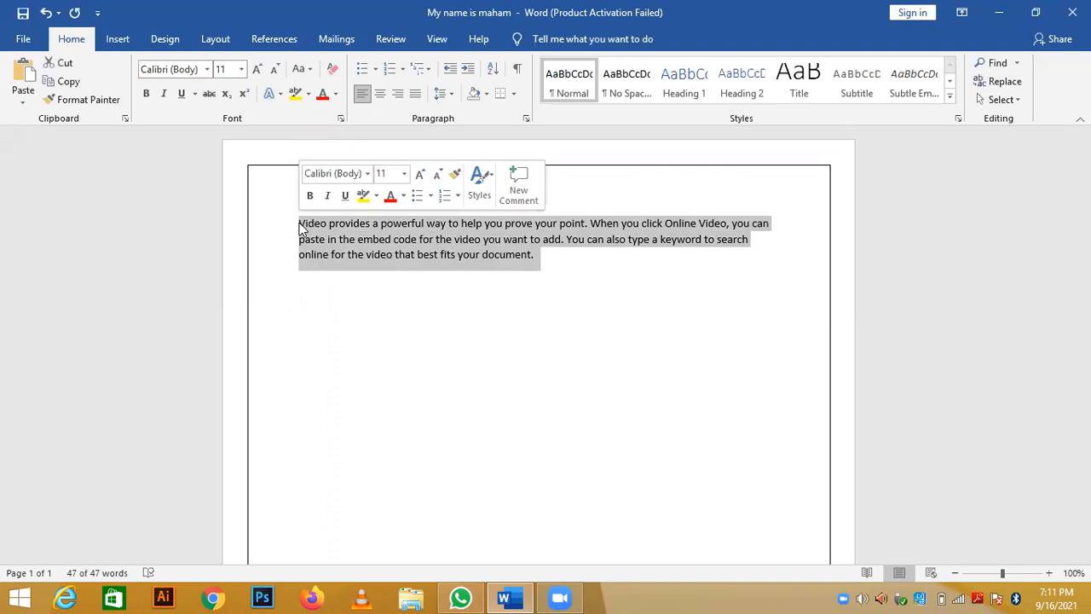
{"action": "key", "text": "BackSpace"}
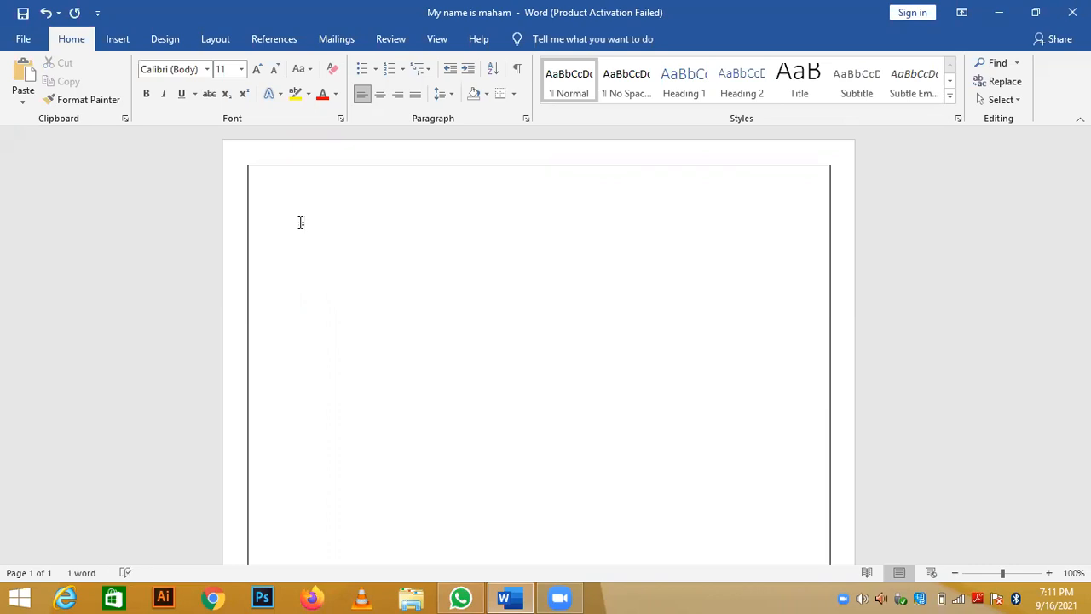
{"action": "type", "text": "=r"}
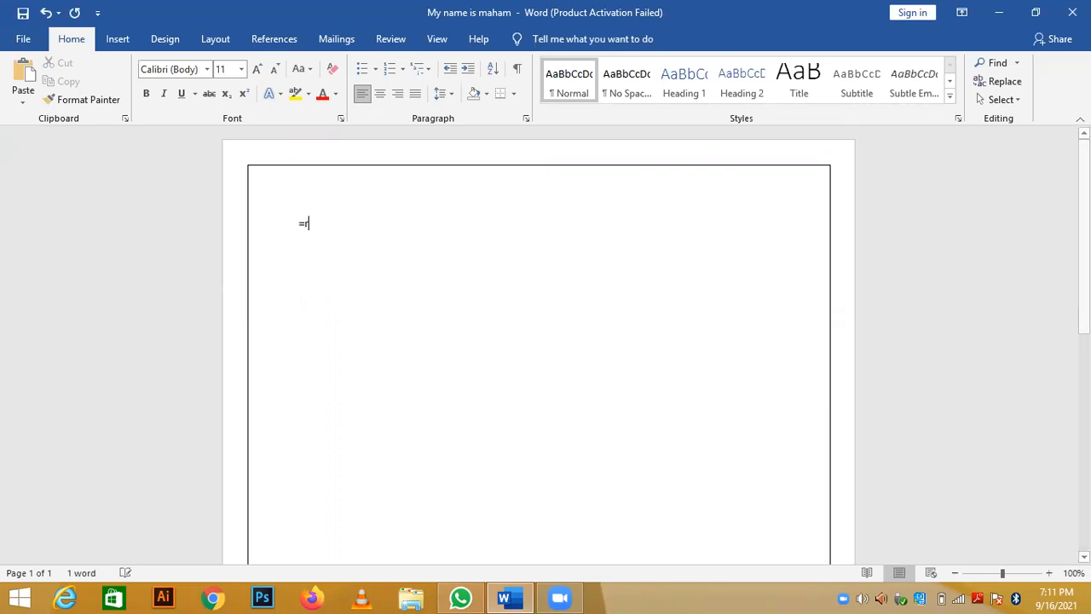
{"action": "type", "text": "and()"}
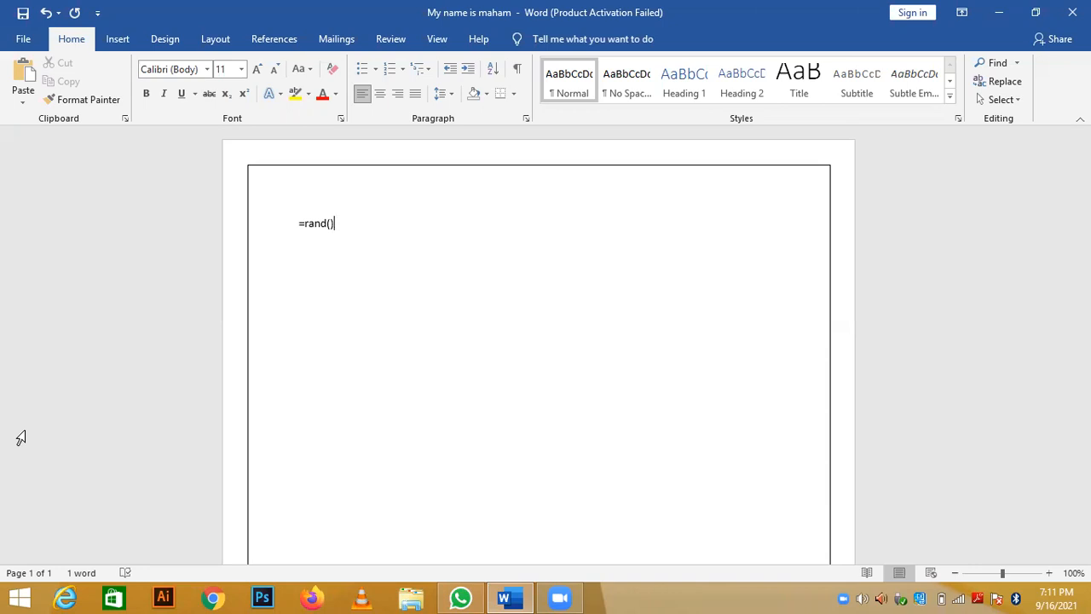
{"action": "key", "text": "Left"}
{"action": "type", "text": "1"}
{"action": "key", "text": "BackSpace"}
{"action": "type", "text": "2"}
{"action": "key", "text": "Return"}
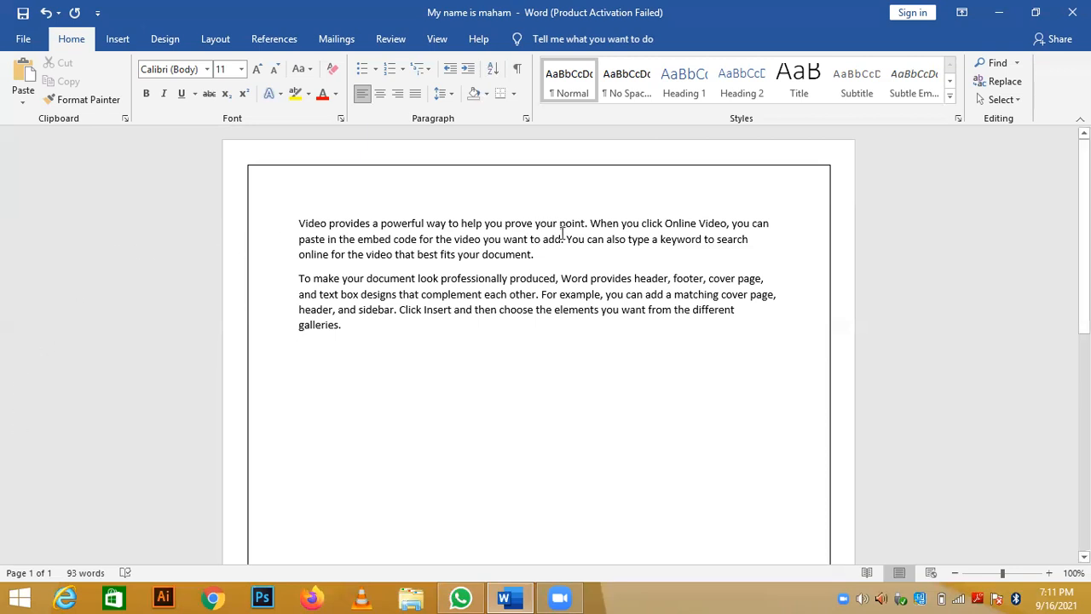
- Set the line spacing of the first paragraph to 2.5
{"action": "left_click_drag", "start_coordinate": [536, 254], "coordinate": [310, 224]}
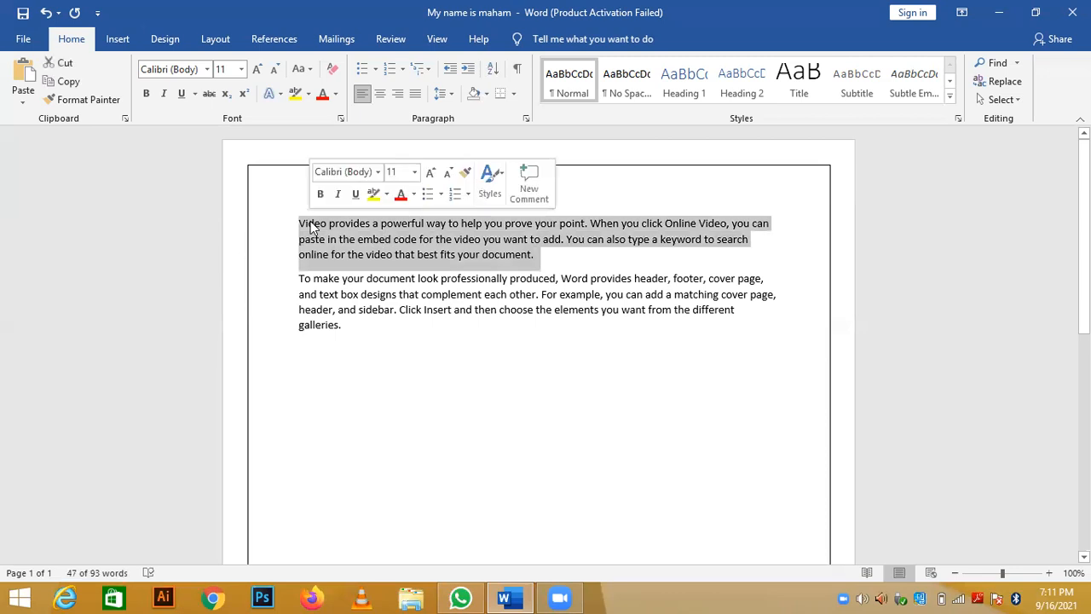
{"action": "left_click", "coordinate": [451, 96]}
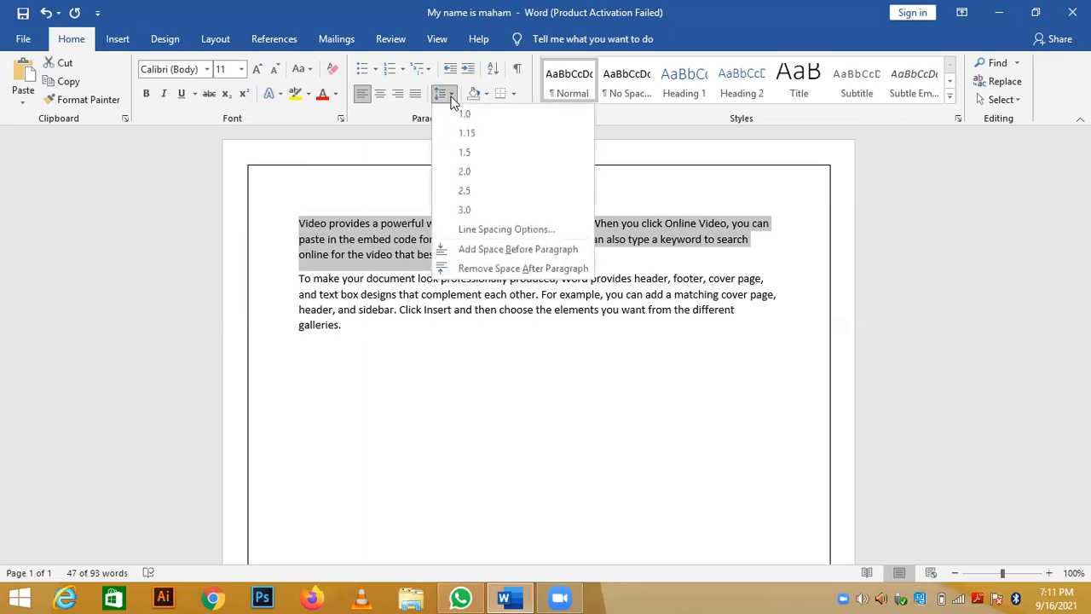
{"action": "left_click", "coordinate": [464, 195]}
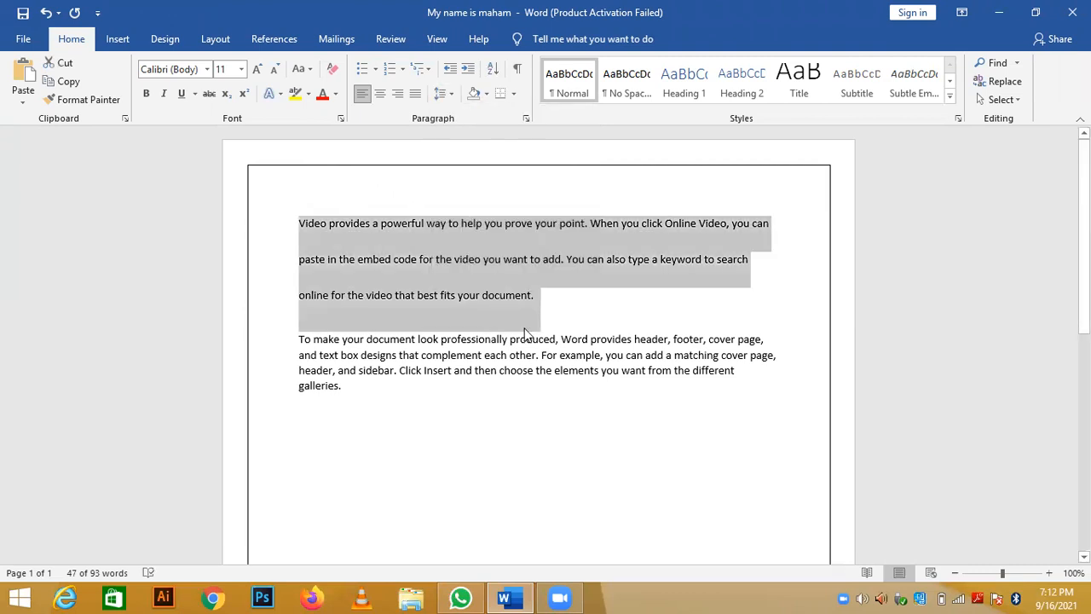
- Set the first paragraph's line spacing to 1.15 and view its detailed indent and spacing settings without changing them
{"action": "left_click", "coordinate": [454, 99]}
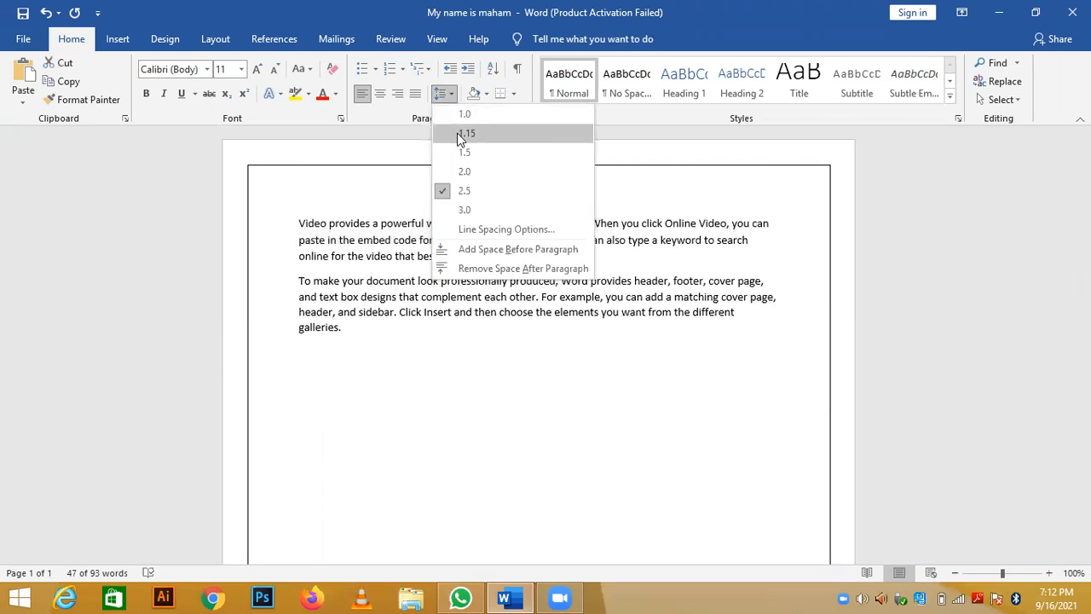
{"action": "left_click", "coordinate": [461, 135]}
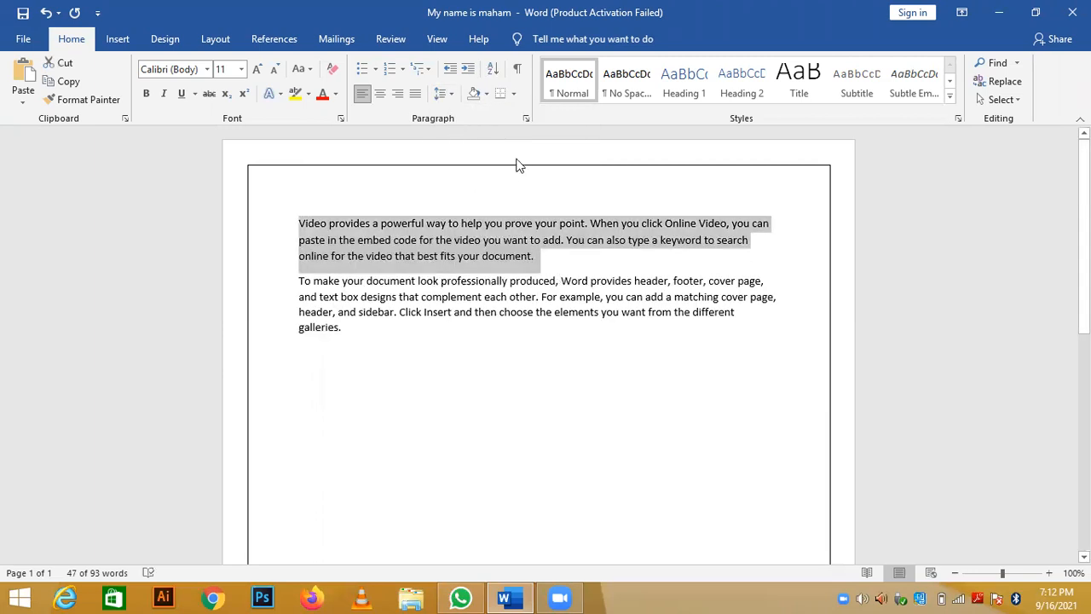
{"action": "left_click", "coordinate": [526, 119]}
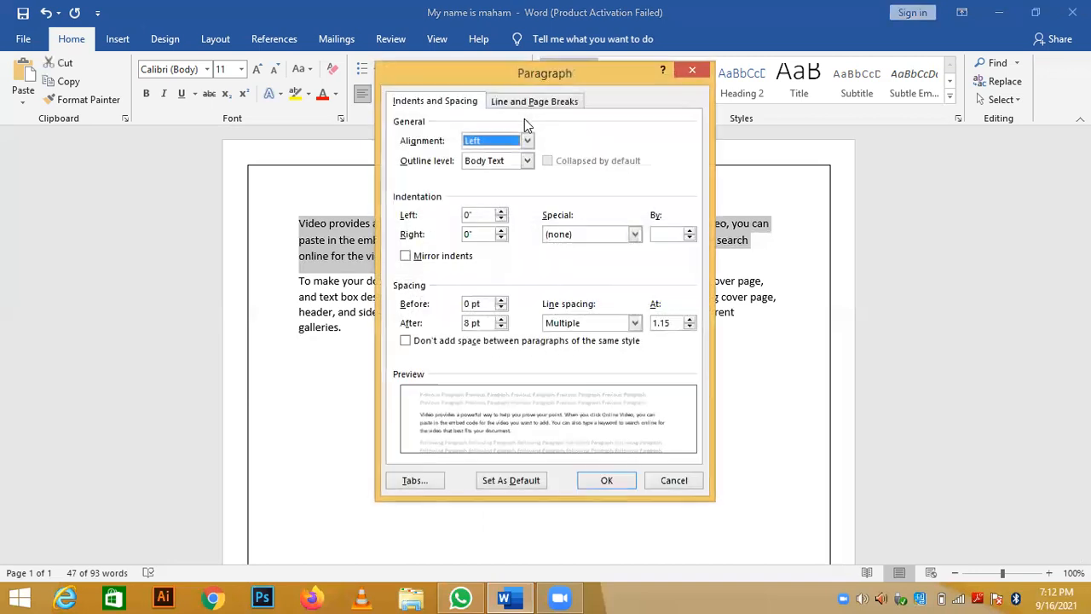
{"action": "left_click", "coordinate": [694, 70]}
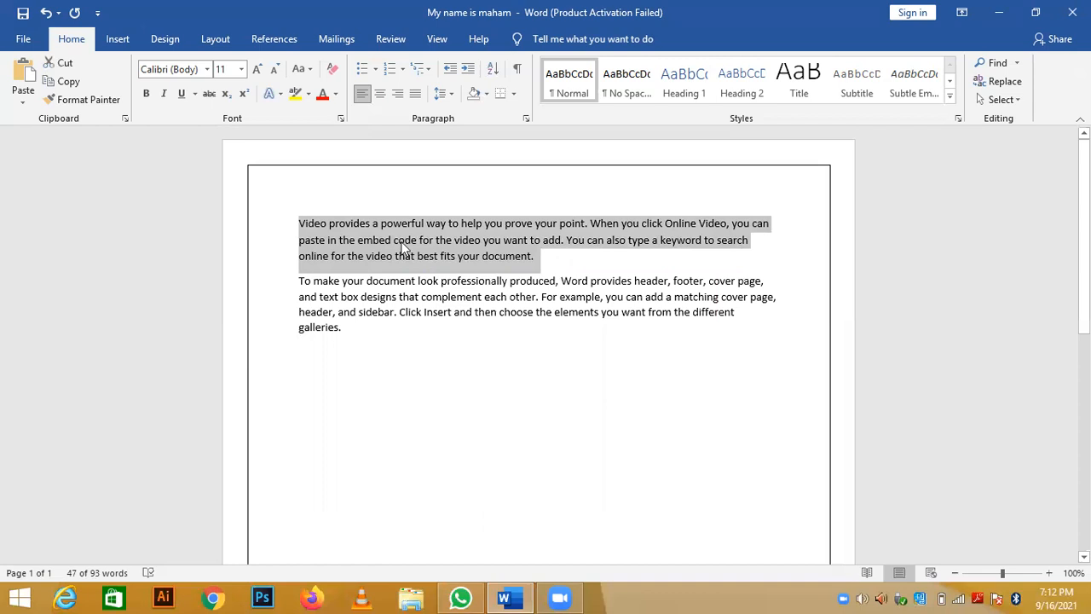
- Try removing the space after the first paragraph, and undo the removal
{"action": "left_click", "coordinate": [454, 96]}
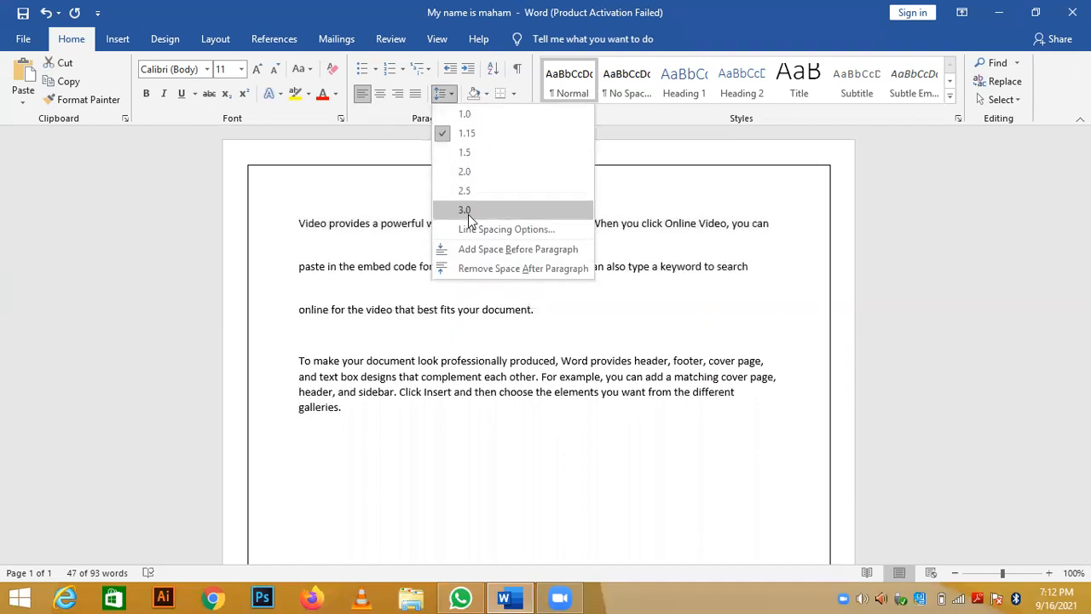
{"action": "left_click", "coordinate": [535, 269]}
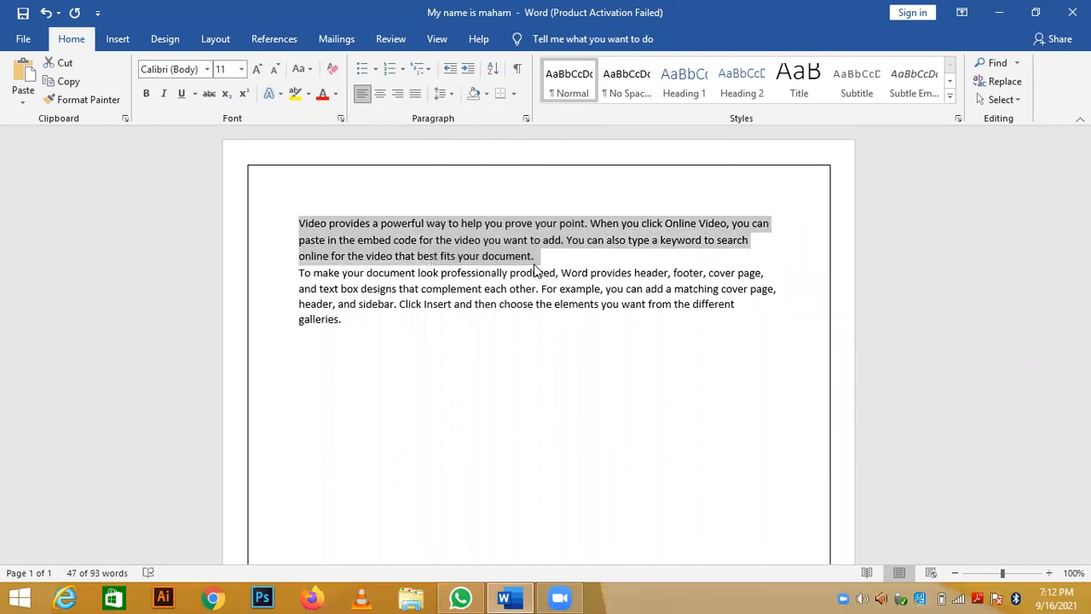
{"action": "left_click", "coordinate": [536, 270]}
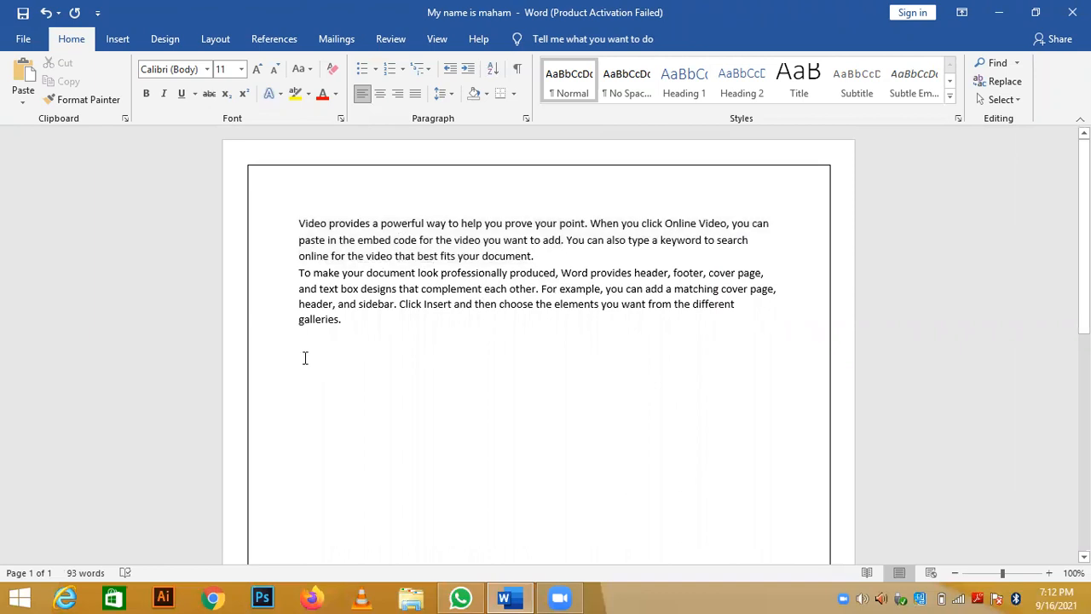
{"action": "key", "text": "ctrl+z"}
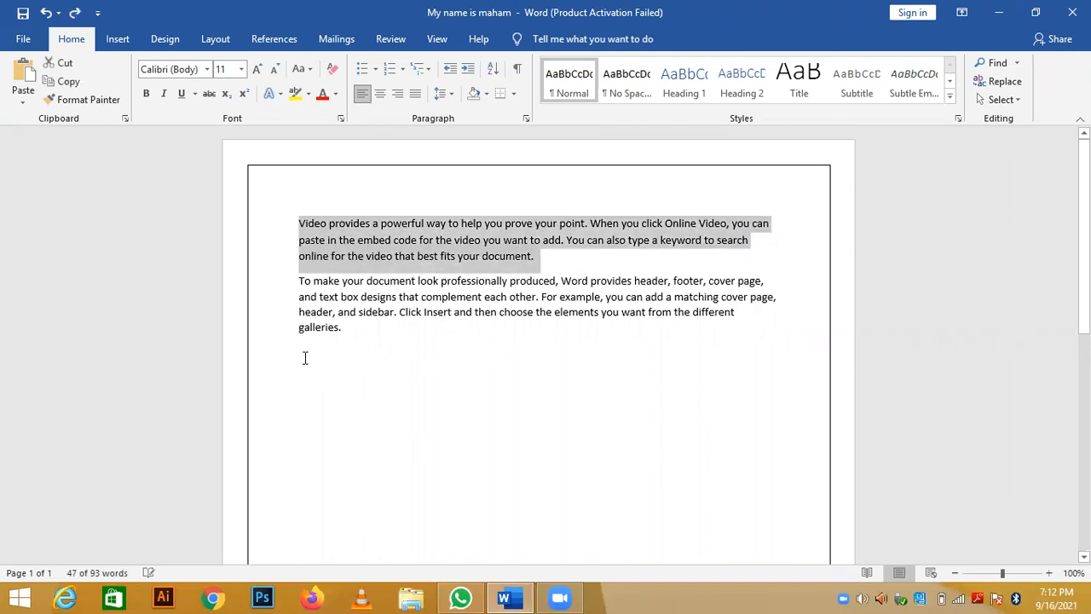
- Remove the space after the first paragraph and add space before it
{"action": "left_click", "coordinate": [543, 266]}
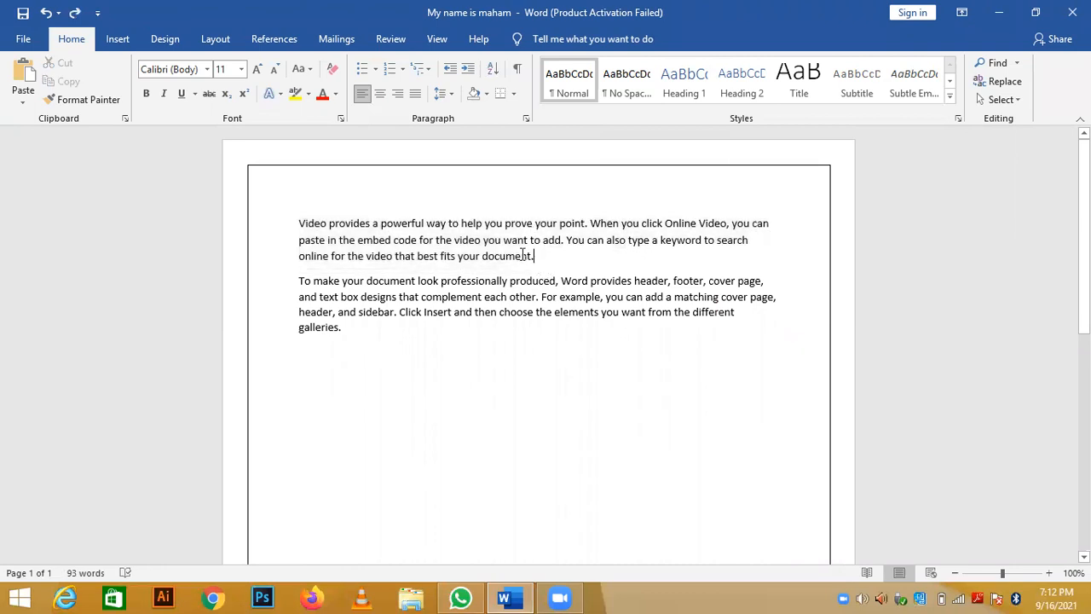
{"action": "triple_click", "coordinate": [297, 224]}
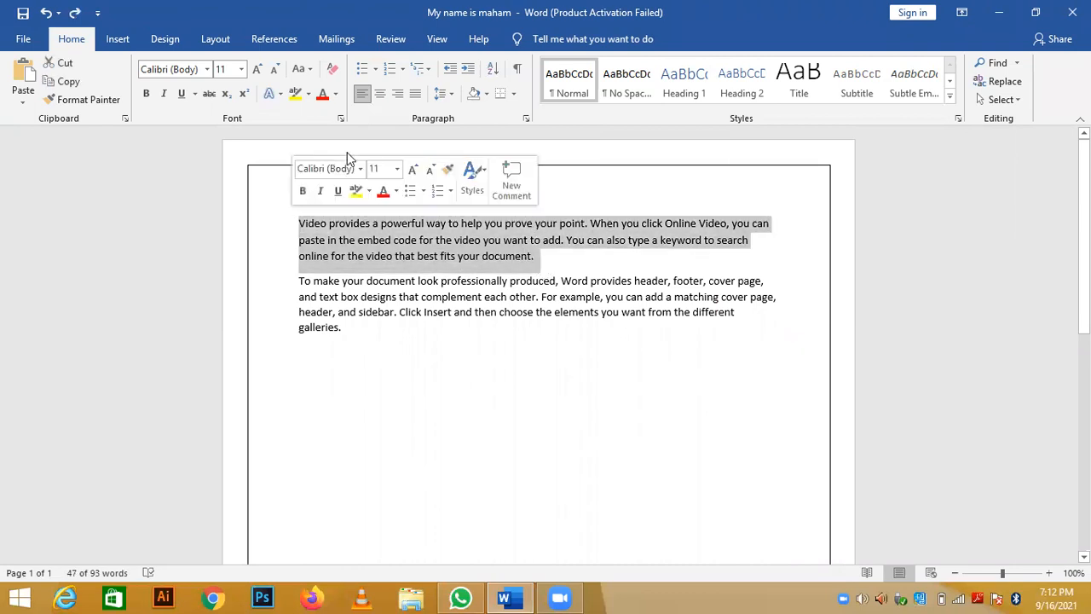
{"action": "left_click", "coordinate": [443, 92]}
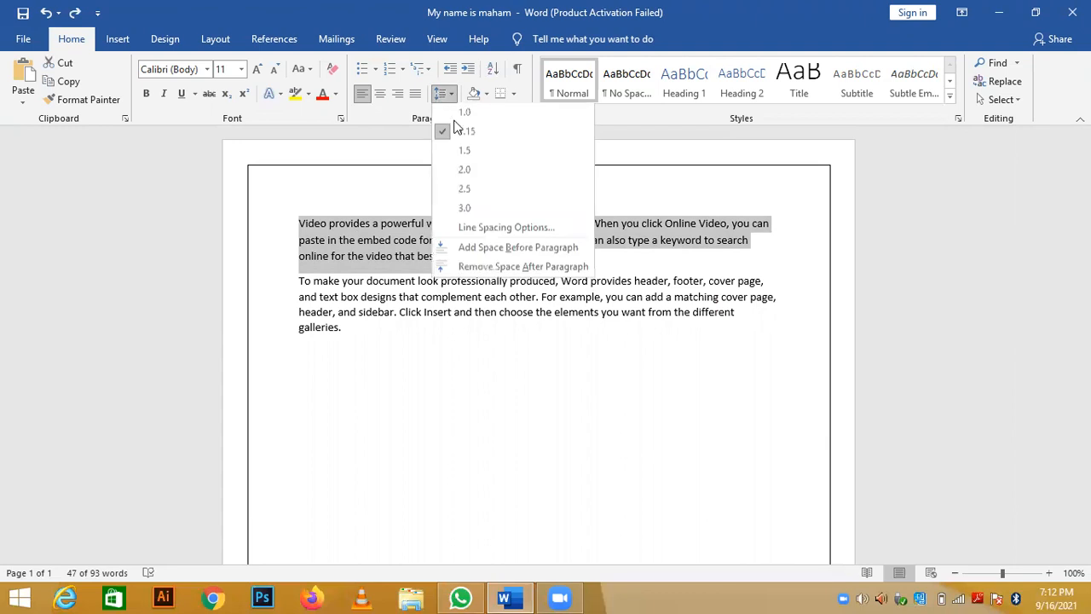
{"action": "left_click", "coordinate": [473, 268]}
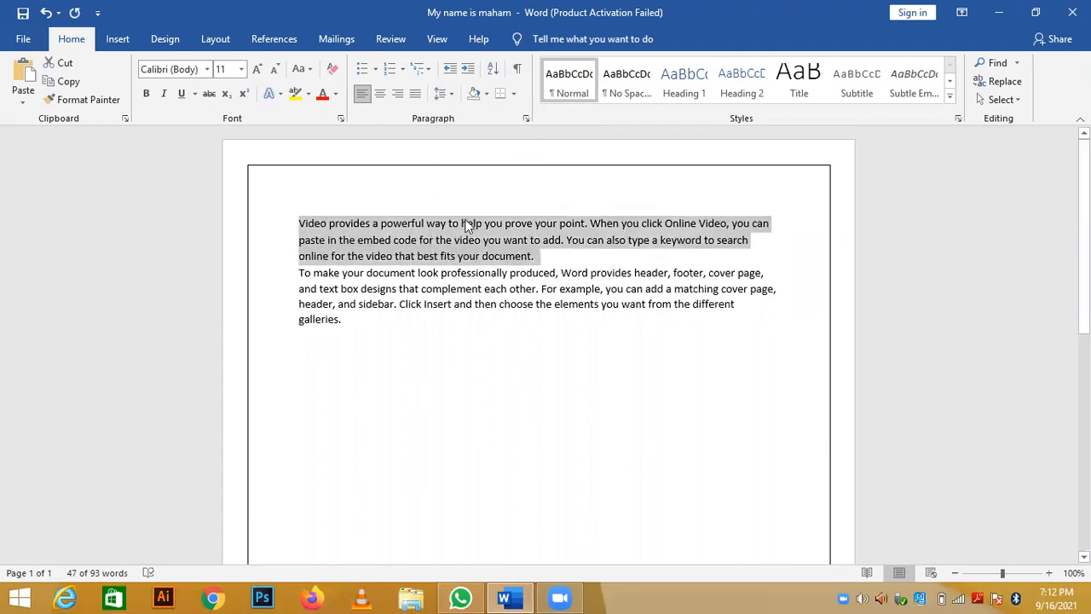
{"action": "left_click", "coordinate": [453, 96]}
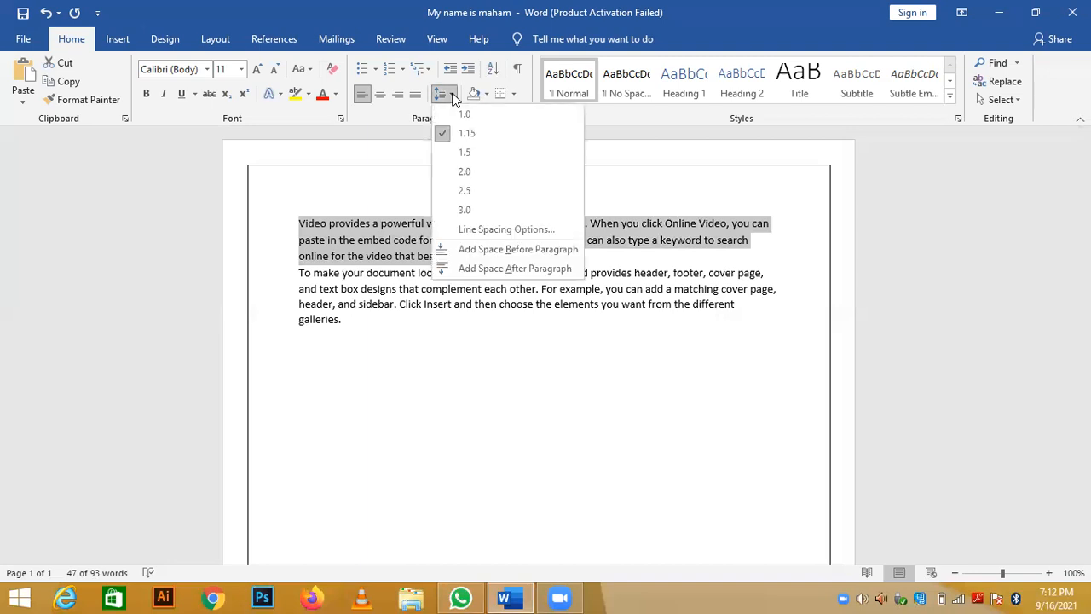
{"action": "left_click", "coordinate": [497, 254]}
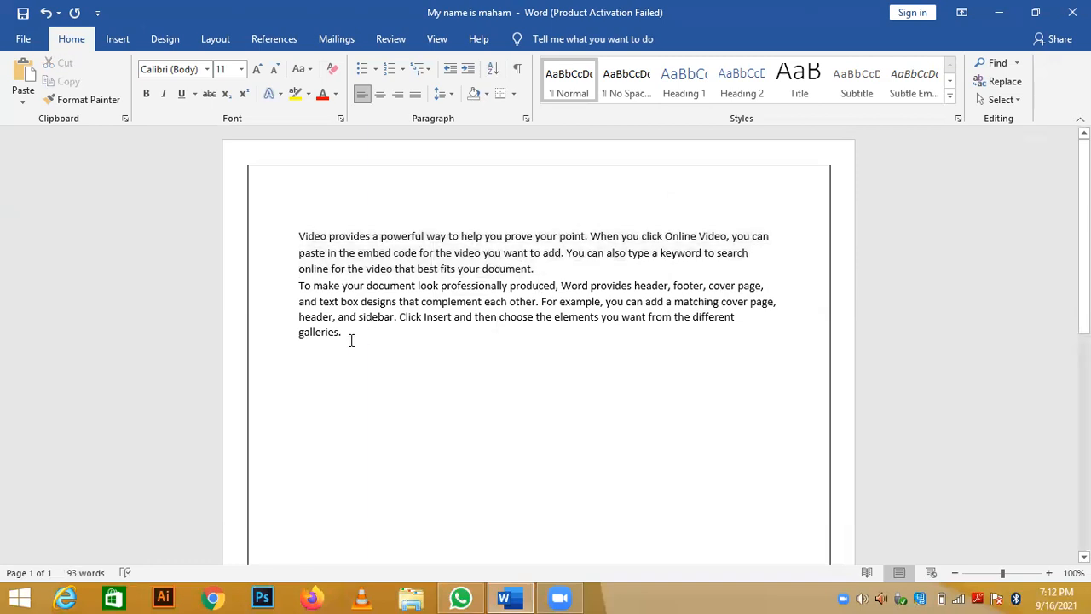
- Add space before the second paragraph
{"action": "left_click_drag", "start_coordinate": [350, 338], "coordinate": [295, 282]}
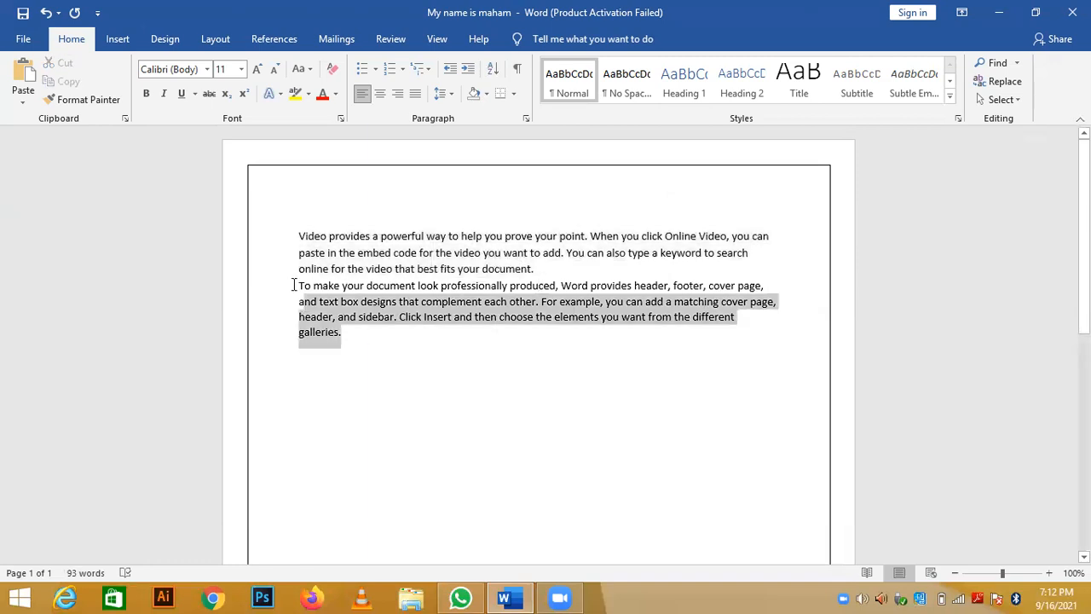
{"action": "left_click", "coordinate": [443, 93]}
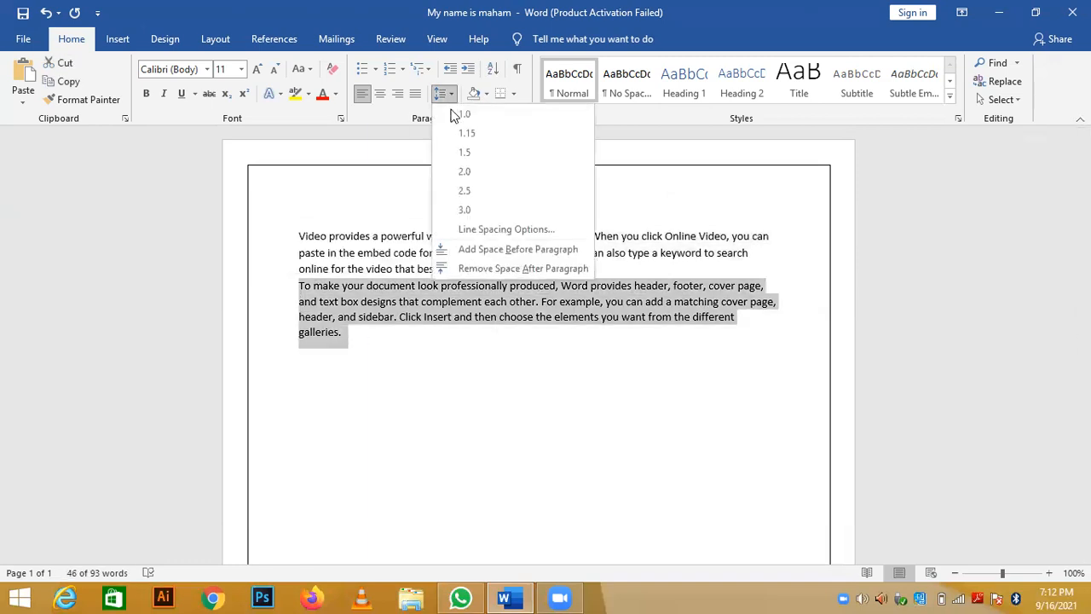
{"action": "left_click", "coordinate": [482, 247]}
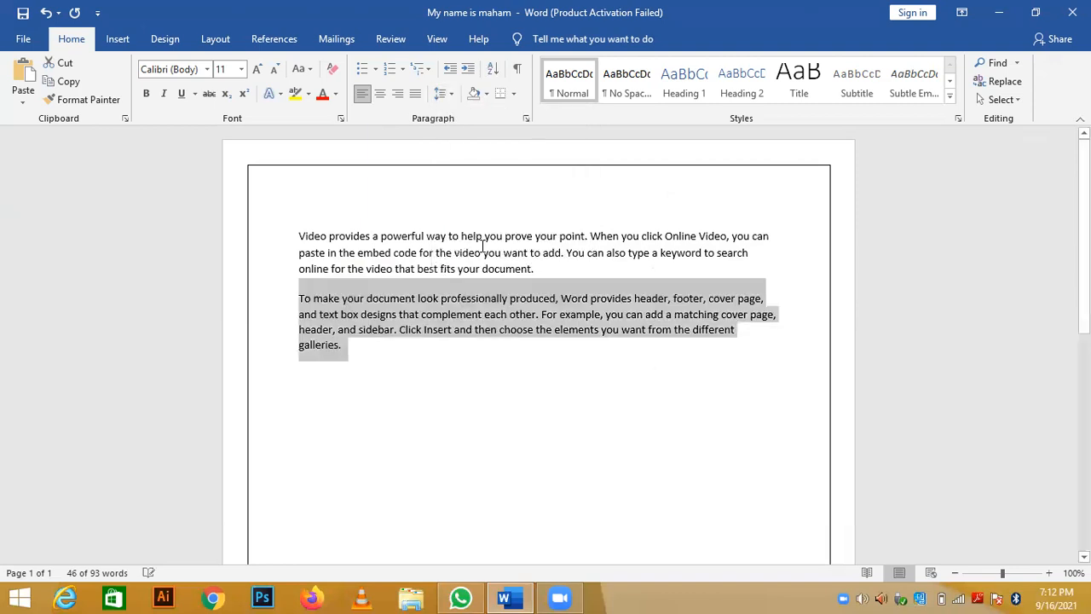
{"action": "left_click", "coordinate": [344, 344]}
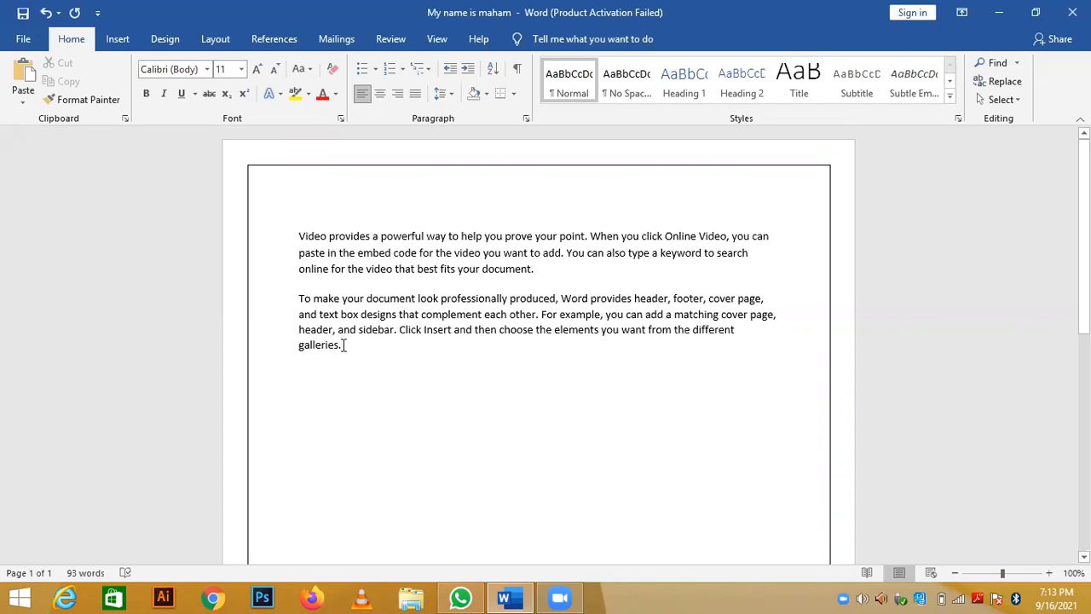
- Select all of the document's text twice, clearing the selection each time
{"action": "key", "text": "ctrl+a"}
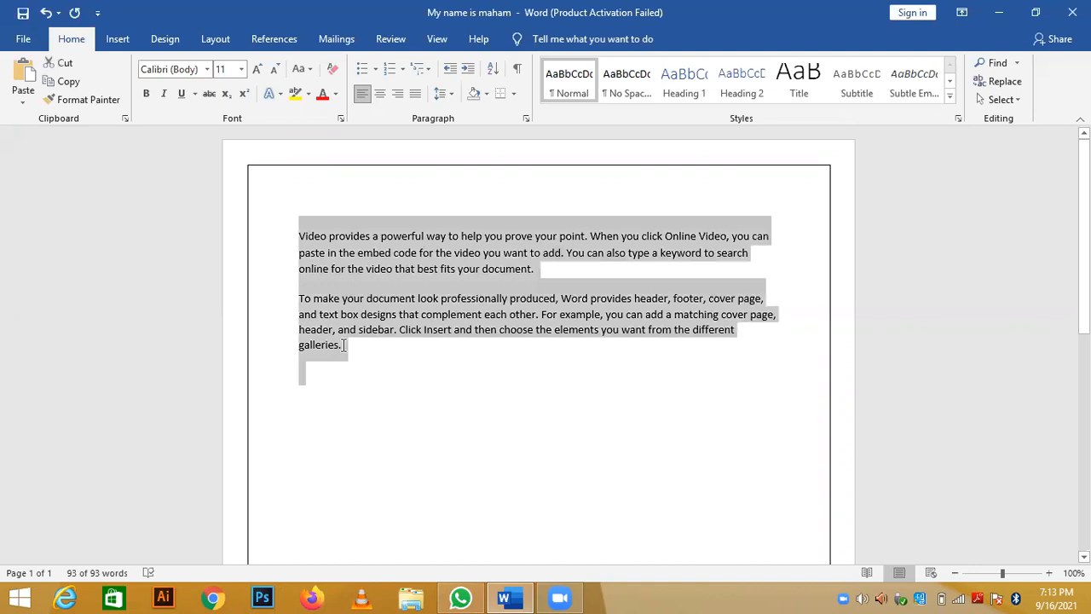
{"action": "left_click", "coordinate": [304, 371]}
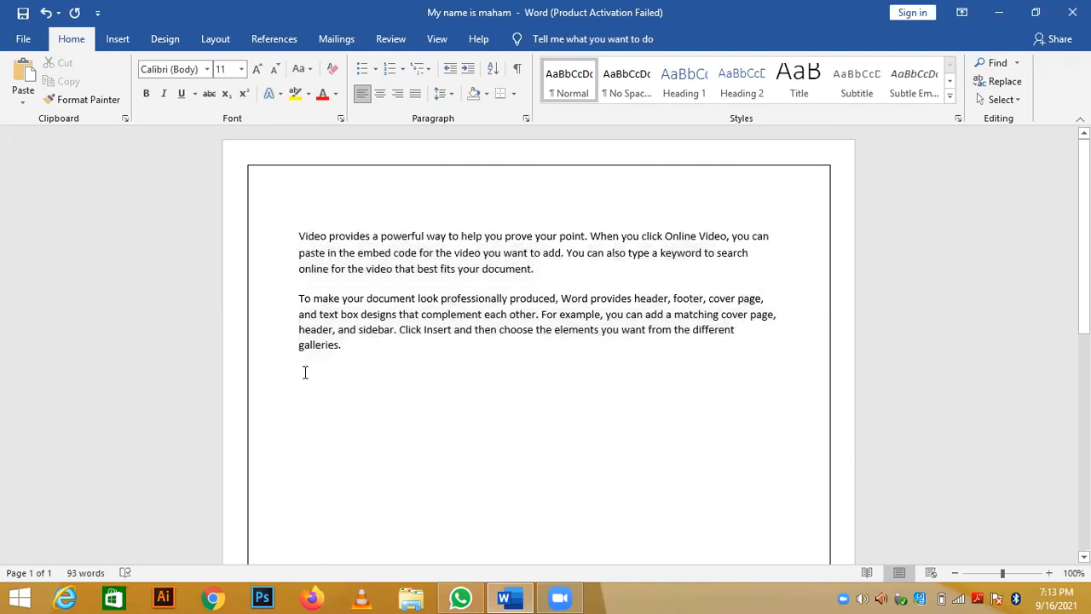
{"action": "key", "text": "ctrl+a"}
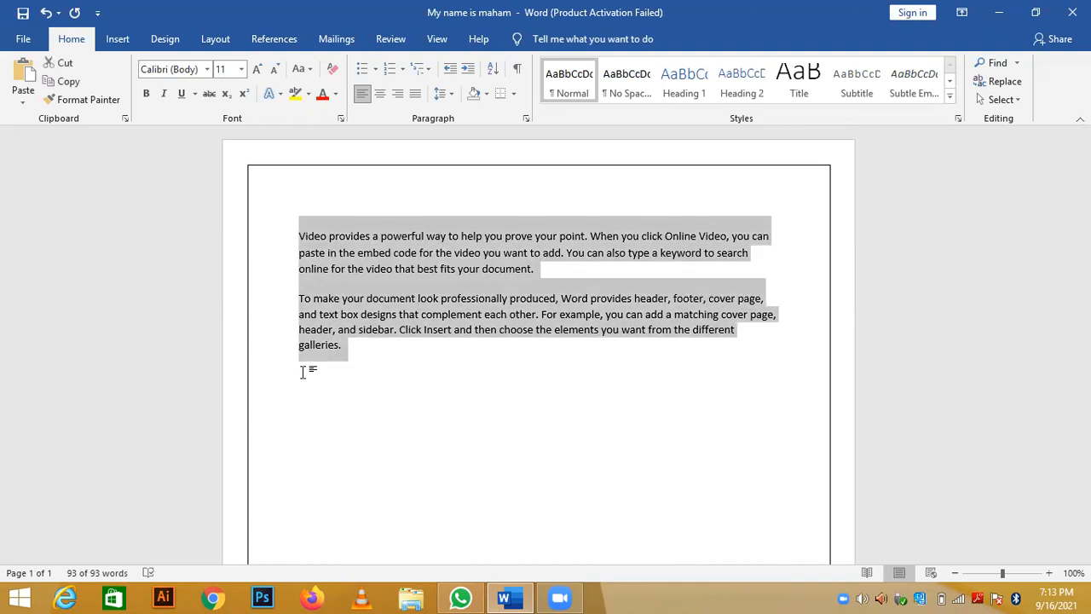
{"action": "left_click", "coordinate": [342, 341]}
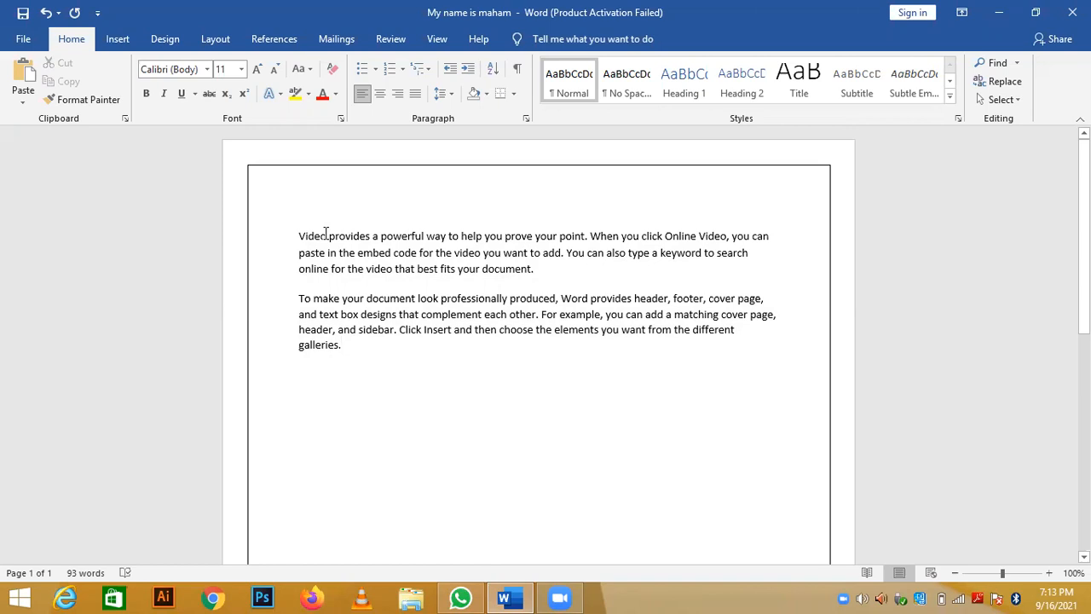
- Insert a new line above the first paragraph and enter a first name as the heading text
{"action": "left_click", "coordinate": [361, 204]}
{"action": "left_click", "coordinate": [295, 230]}
{"action": "key", "text": "Return"}
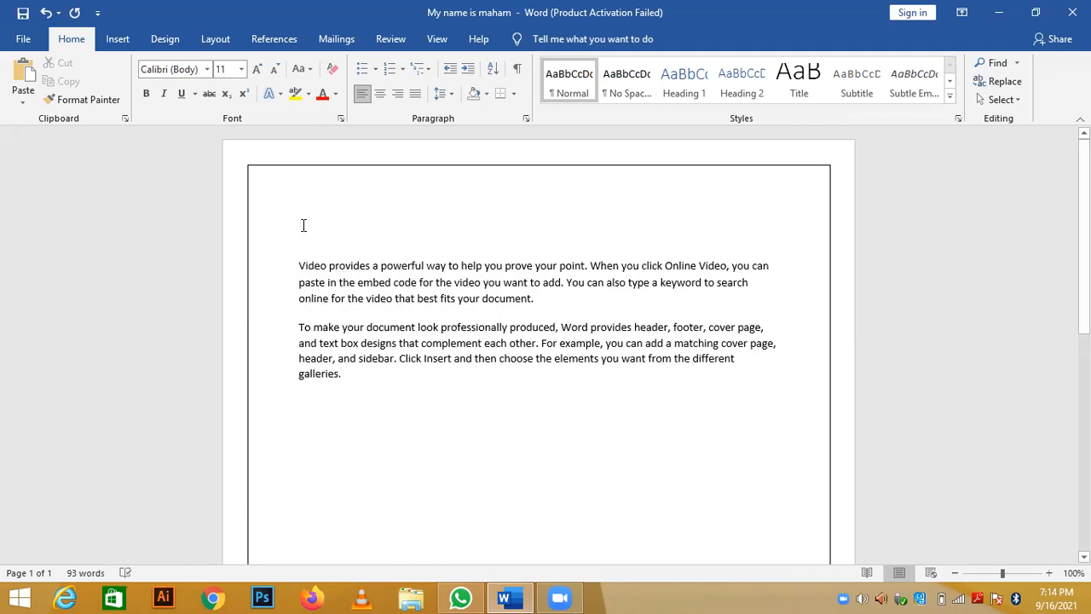
{"action": "left_click", "coordinate": [302, 230]}
{"action": "type", "text": "Hadia"}
- Apply the Title style to the name line above the first paragraph
{"action": "left_click_drag", "start_coordinate": [288, 224], "coordinate": [368, 266]}
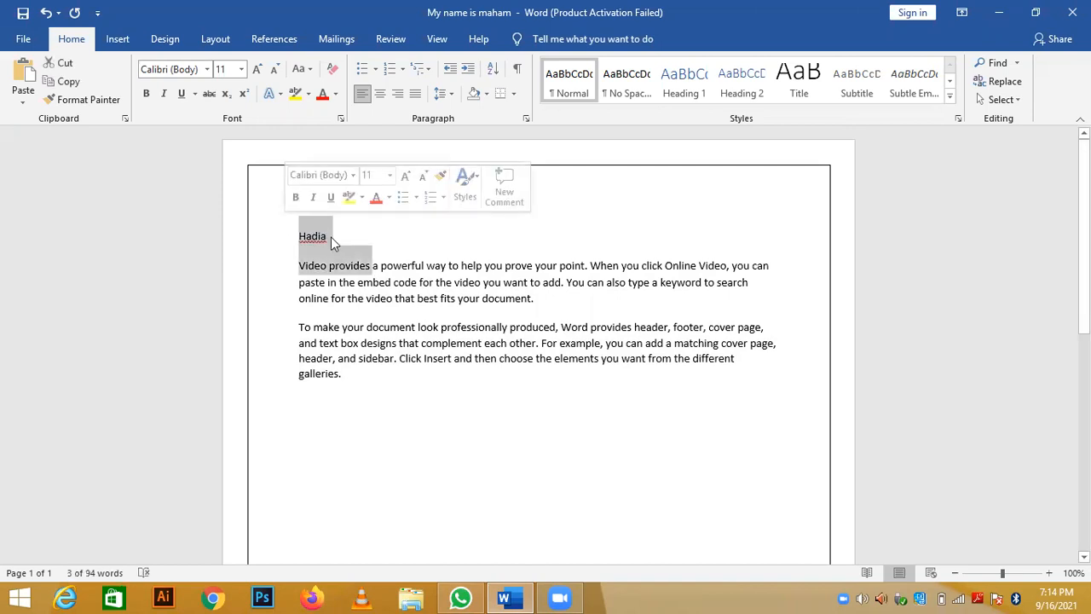
{"action": "double_click", "coordinate": [312, 238]}
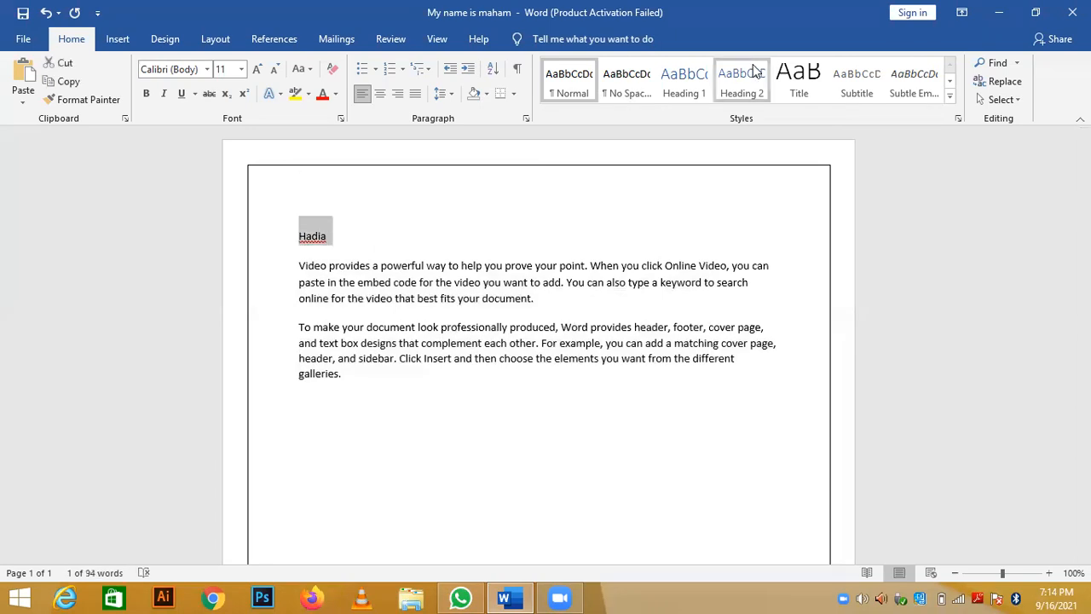
{"action": "left_click", "coordinate": [798, 88]}
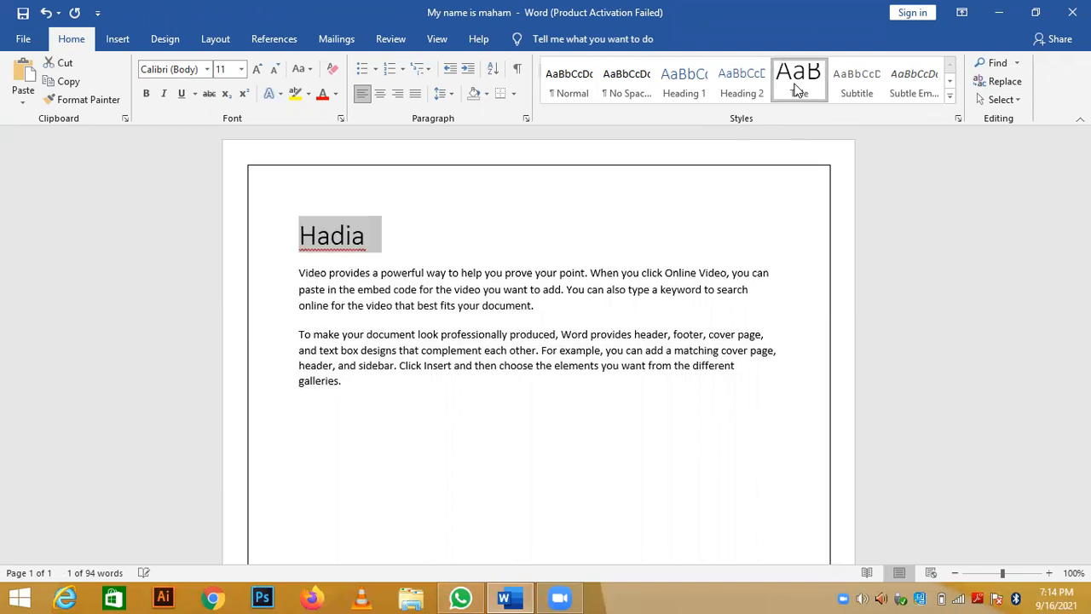
- Delete the name heading line so the document starts with the first paragraph
{"action": "left_click", "coordinate": [347, 224]}
{"action": "double_click", "coordinate": [362, 243]}
{"action": "left_click", "coordinate": [362, 243]}
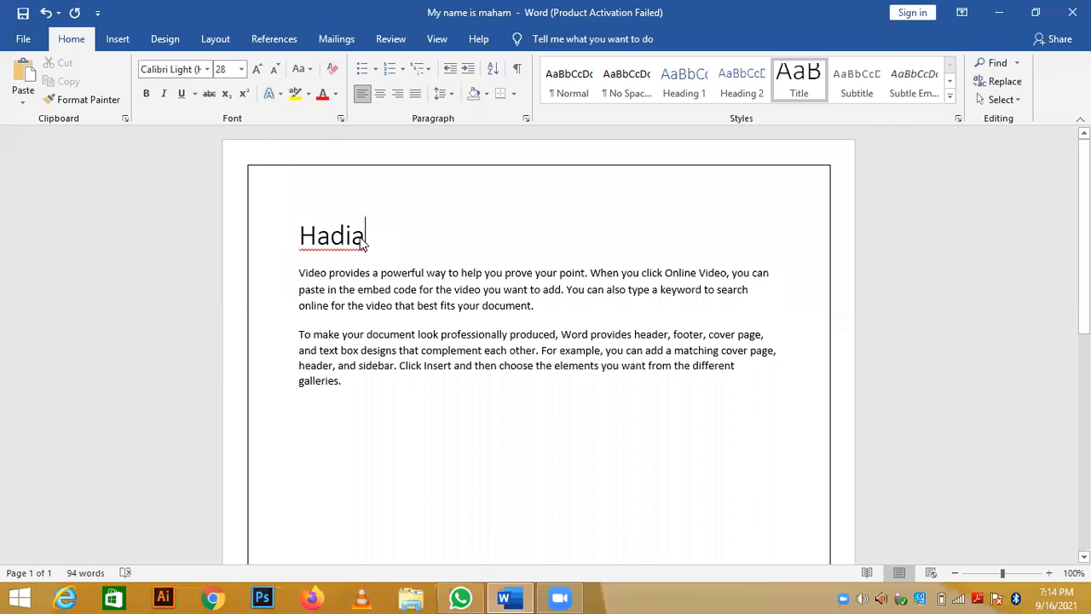
{"action": "left_click", "coordinate": [275, 247]}
{"action": "key", "text": "Delete"}
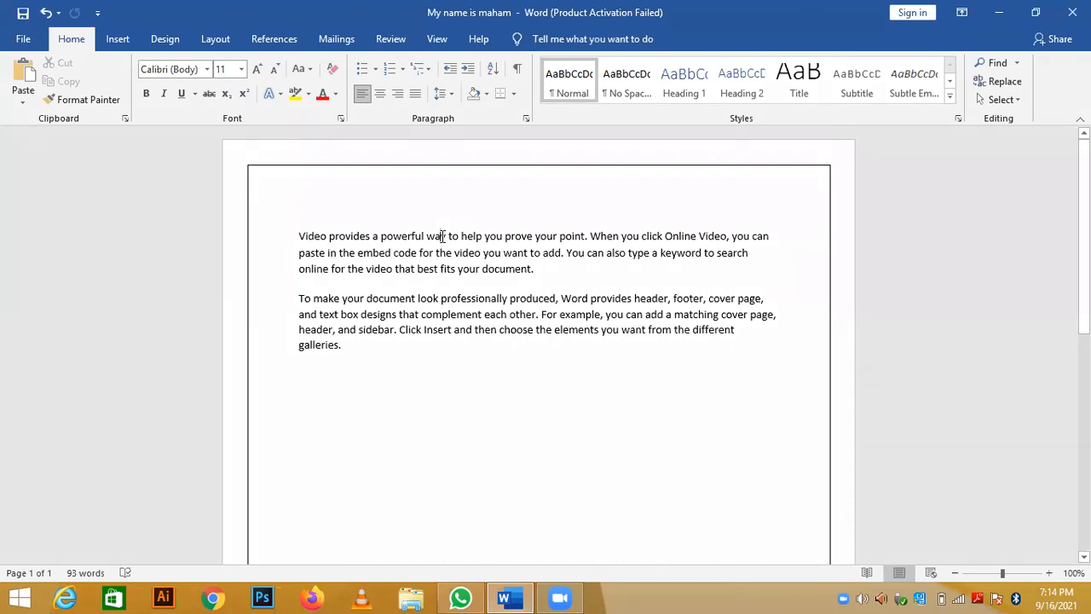
- Erase the letter "y" of "way" in the first sentence and retype it
{"action": "left_click", "coordinate": [443, 236]}
{"action": "key", "text": "BackSpace"}
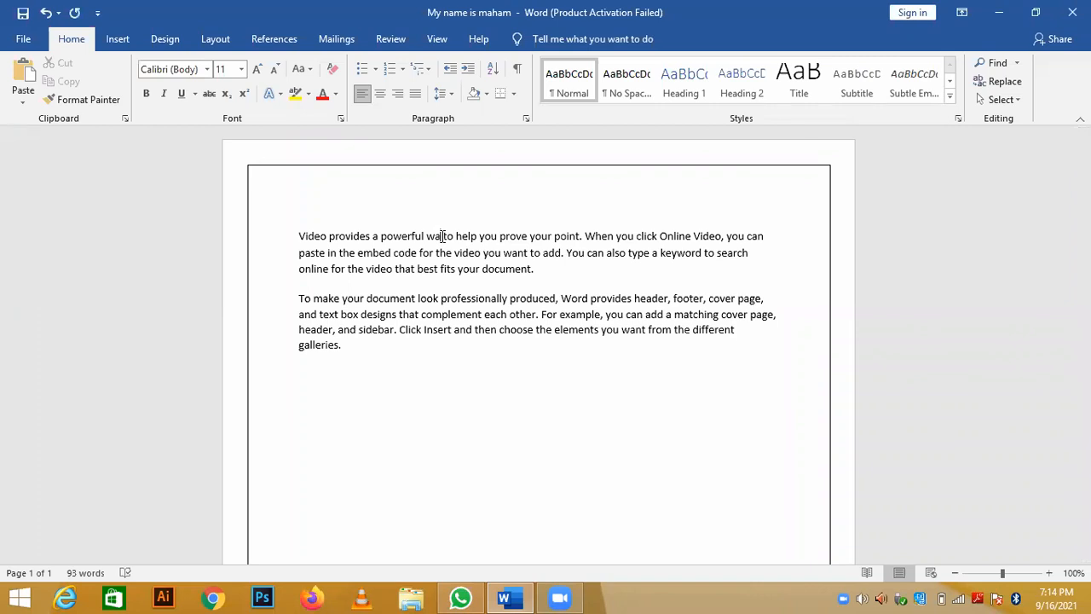
{"action": "type", "text": "y"}
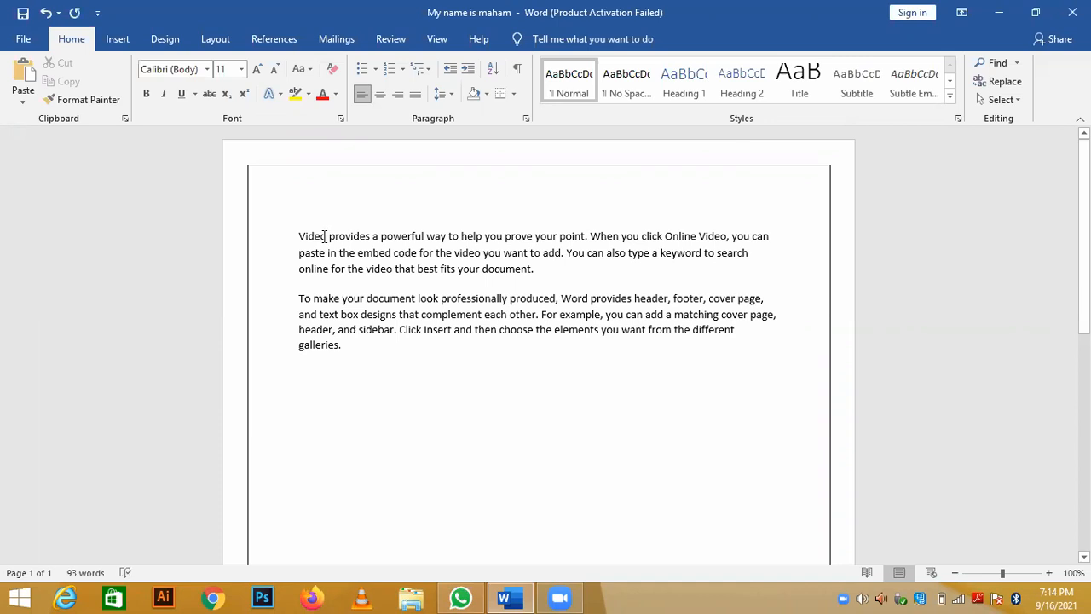
- Erase the first paragraph's opening word letter by letter and retype it as "Video"
{"action": "left_click", "coordinate": [324, 236]}
{"action": "key", "text": "Delete"}
{"action": "key", "text": "BackSpace"}
{"action": "key", "text": "BackSpace"}
{"action": "key", "text": "BackSpace"}
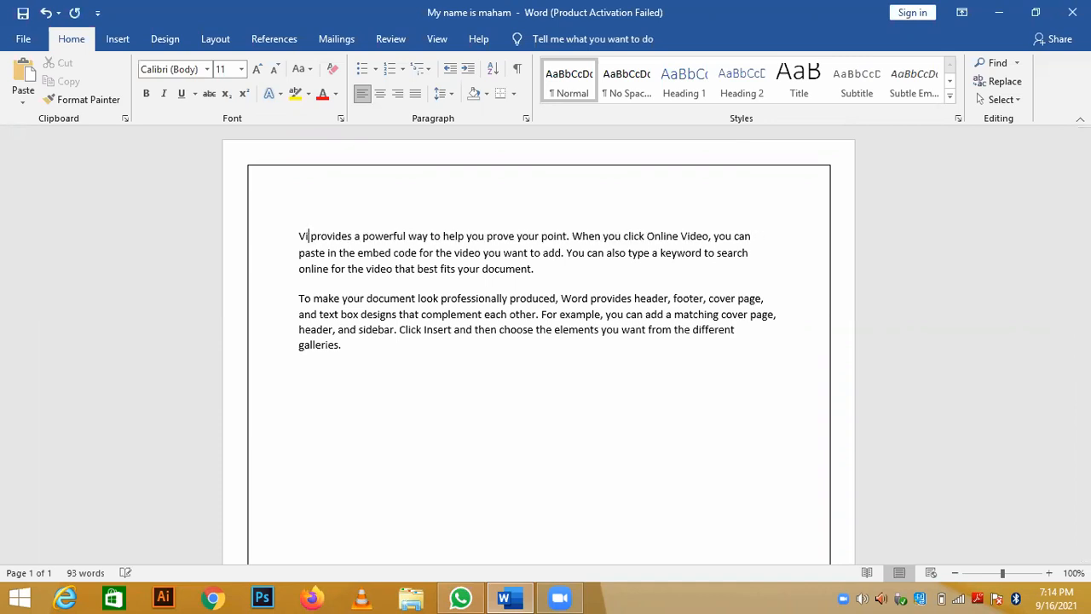
{"action": "key", "text": "BackSpace"}
{"action": "key", "text": "BackSpace"}
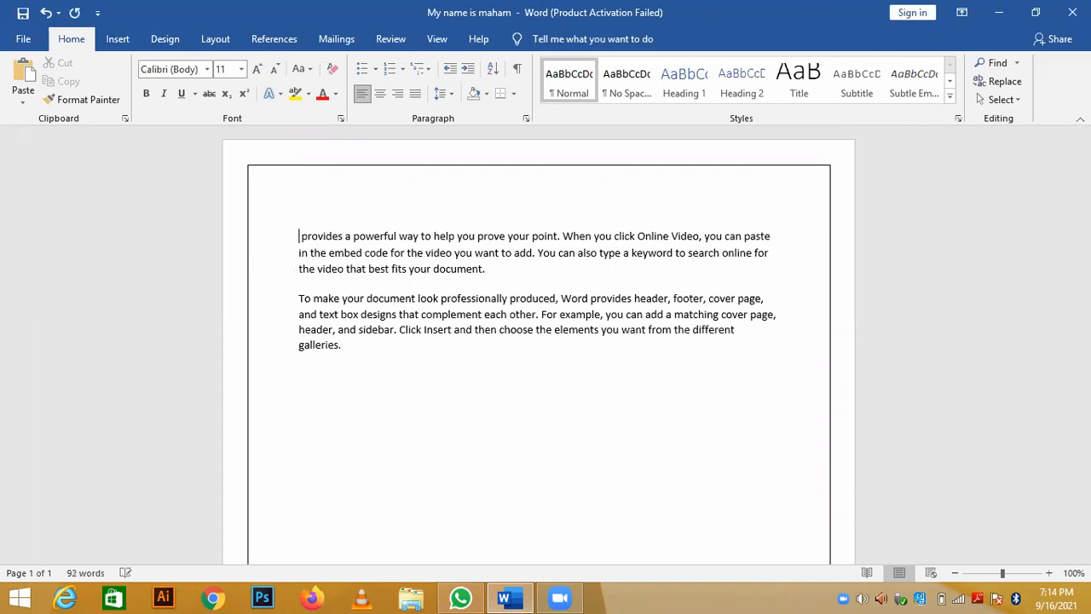
{"action": "type", "text": "Video"}
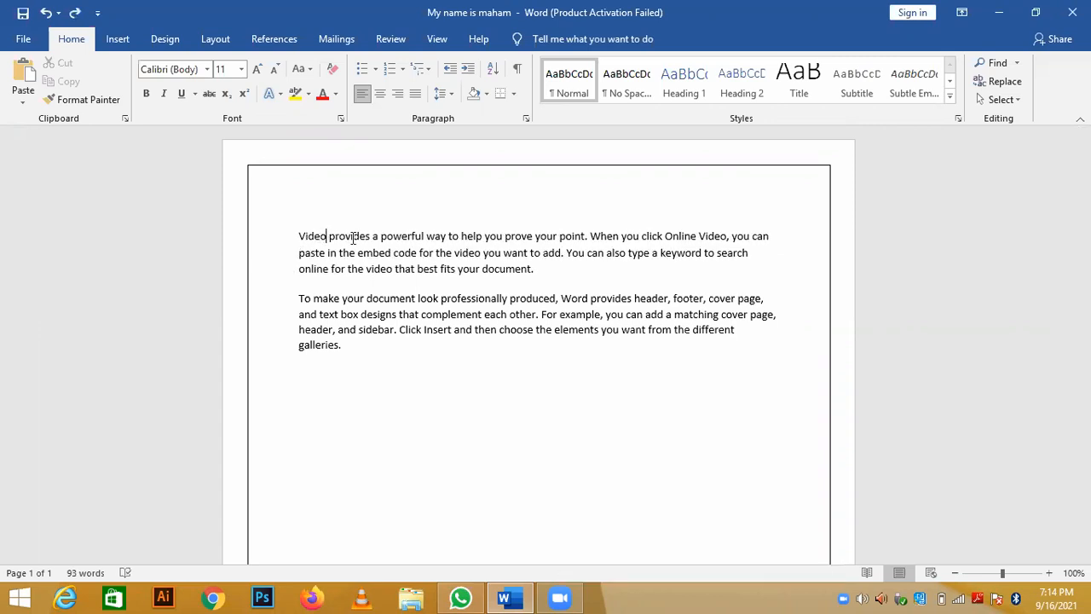
- Insert the random letters "gfdgdggdfgd" inside the word "powerful" and delete them again
{"action": "left_click", "coordinate": [421, 236]}
{"action": "type", "text": "gfdgdggdfgd"}
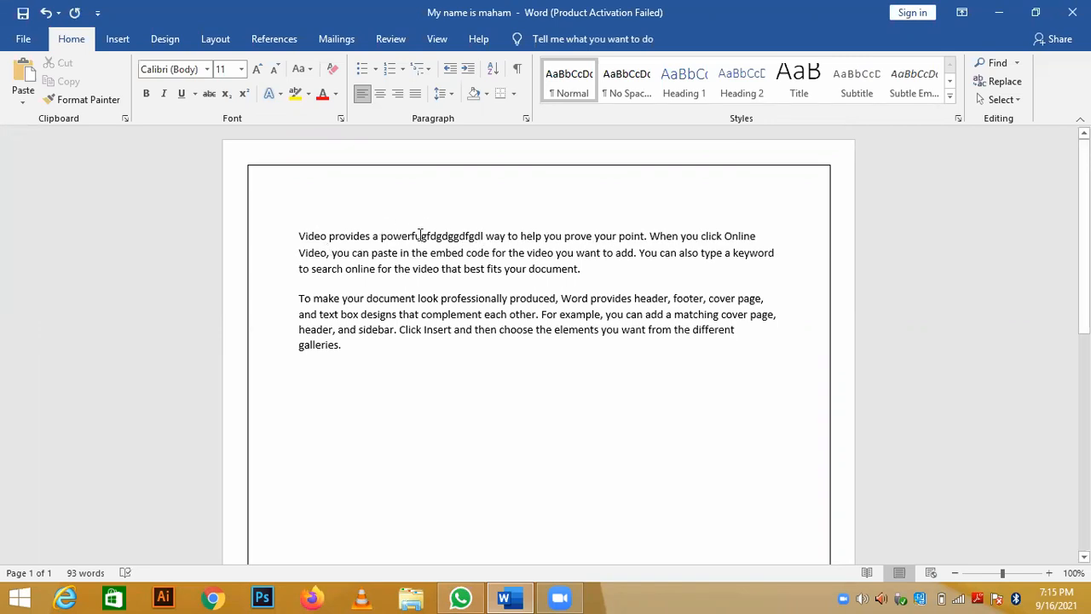
{"action": "key", "text": "Delete"}
{"action": "key", "text": "Delete"}
{"action": "key", "text": "Delete"}
{"action": "key", "text": "Delete"}
{"action": "key", "text": "Delete"}
{"action": "key", "text": "Delete"}
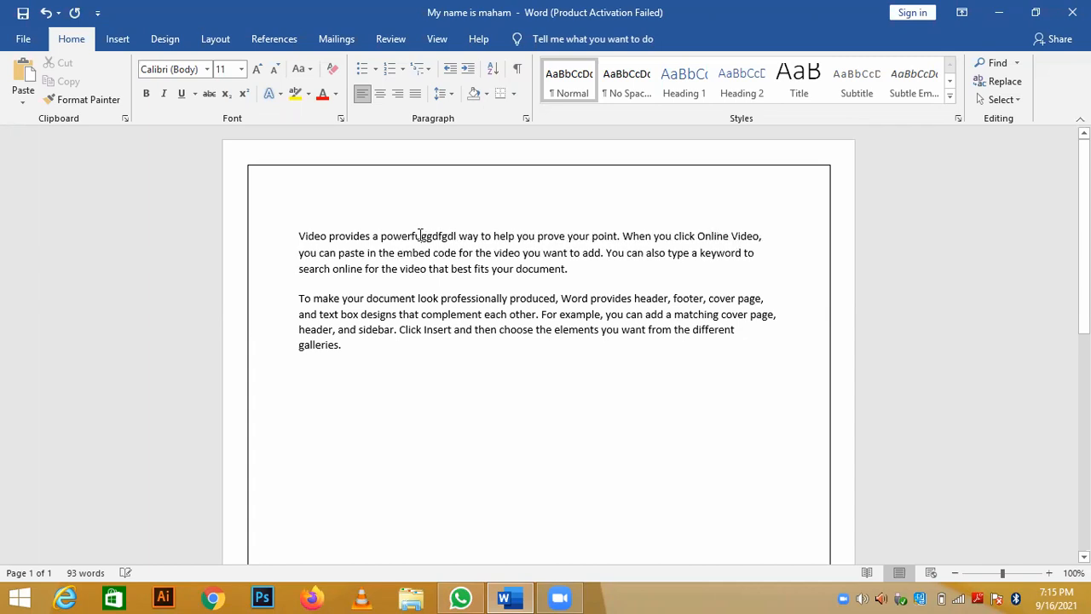
{"action": "key", "text": "Delete"}
{"action": "key", "text": "Delete"}
{"action": "key", "text": "Delete"}
{"action": "key", "text": "Delete"}
{"action": "key", "text": "Delete"}
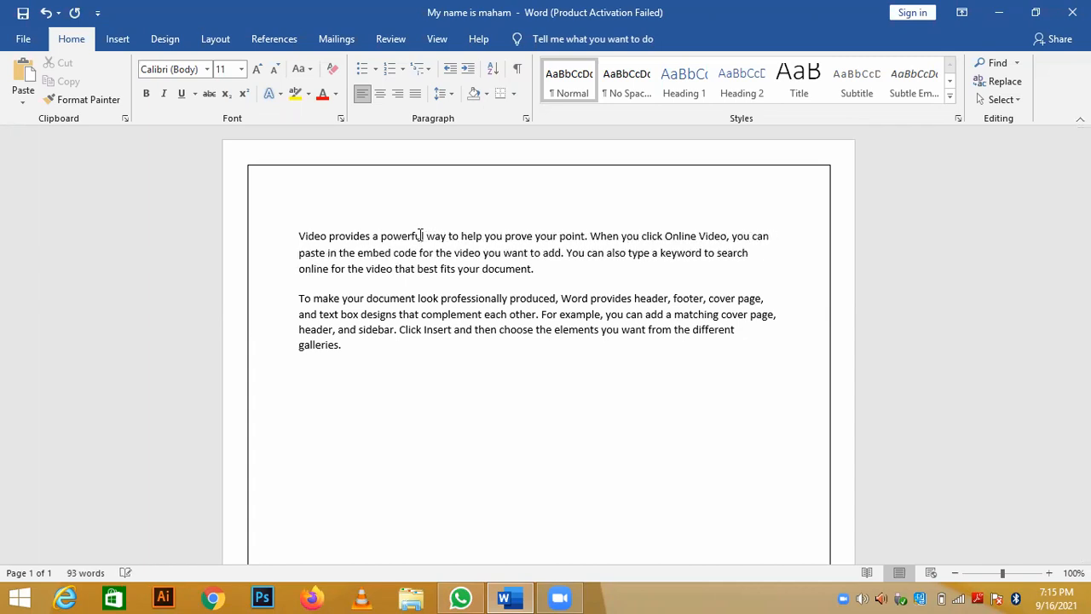
- Select the second paragraph's first sentence, and extend the selection to the entire document
{"action": "left_click", "coordinate": [558, 281]}
{"action": "left_click", "coordinate": [557, 298], "text": "ctrl"}
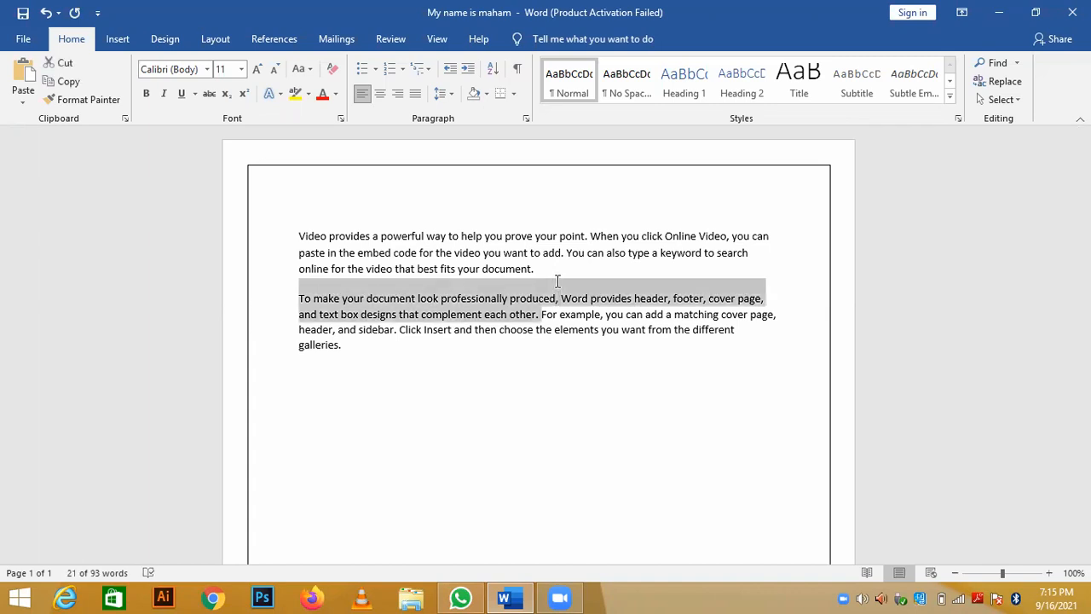
{"action": "triple_click", "coordinate": [558, 281]}
{"action": "key", "text": "ctrl+a"}
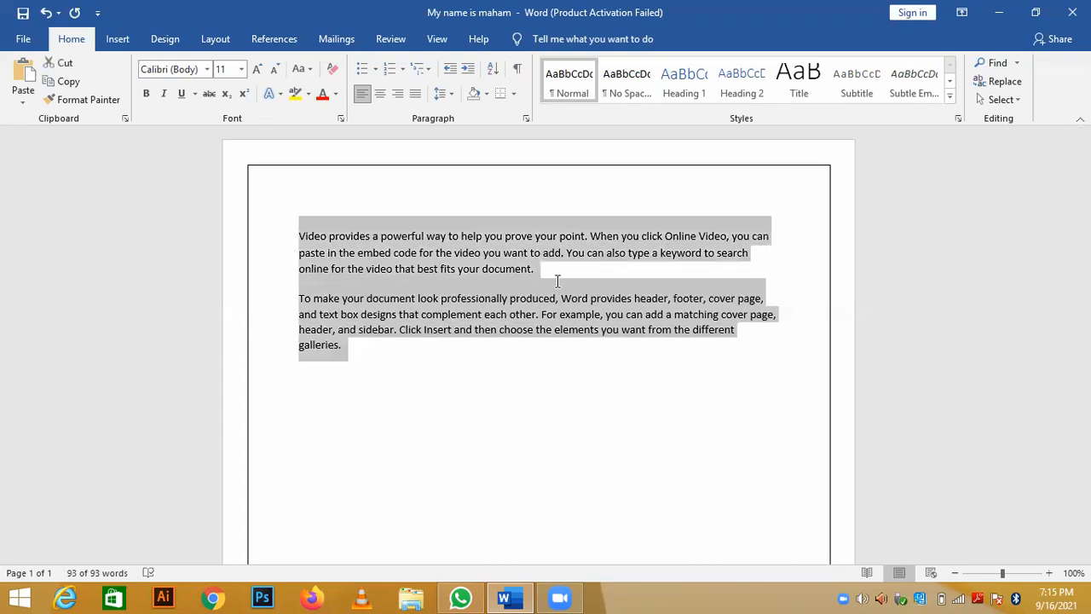
- Select in turn the first letter, first word, first sentence, first paragraph and whole document, and clear the selection
{"action": "left_click_drag", "start_coordinate": [350, 236], "coordinate": [301, 236]}
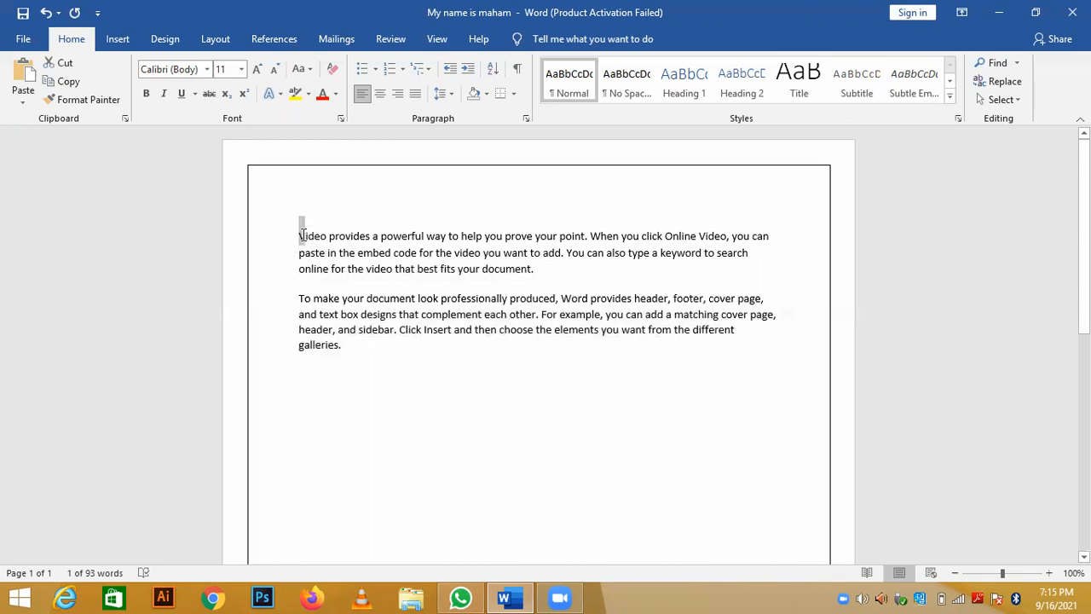
{"action": "left_click", "coordinate": [300, 235]}
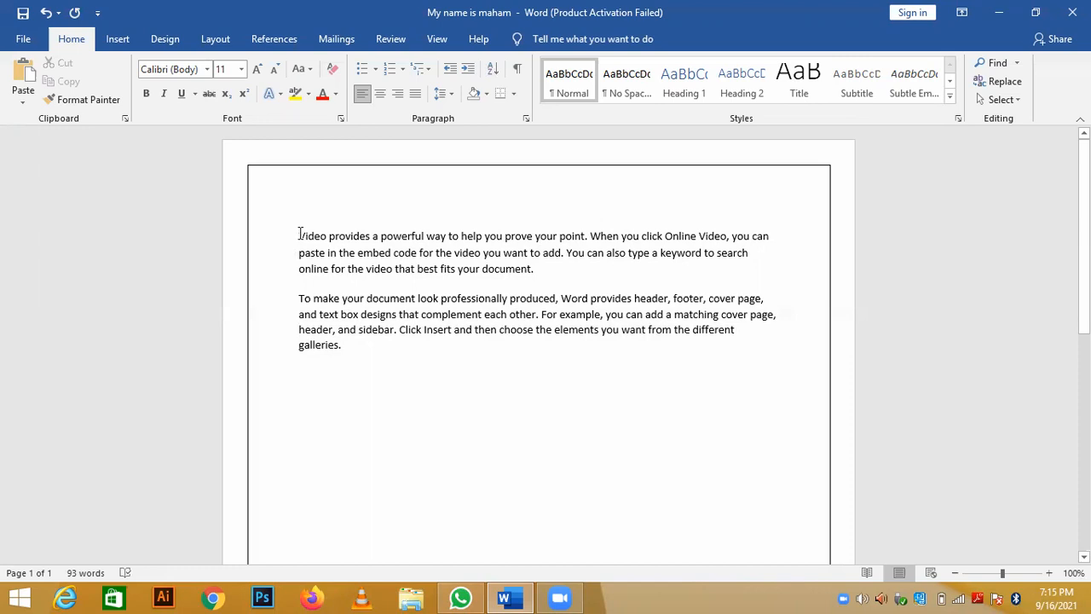
{"action": "double_click", "coordinate": [300, 234]}
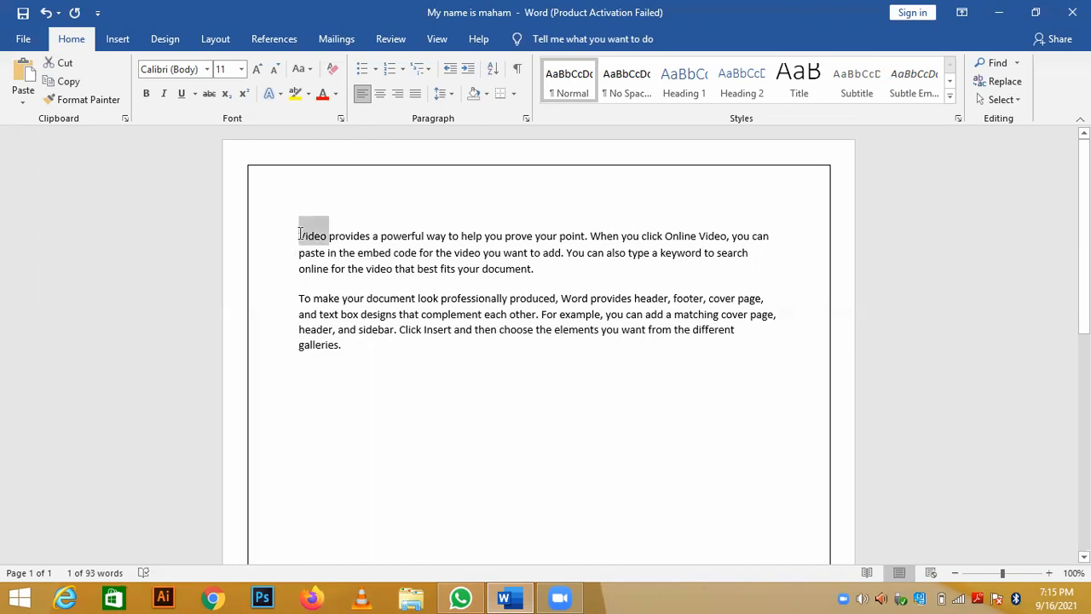
{"action": "left_click", "coordinate": [300, 235], "text": "ctrl"}
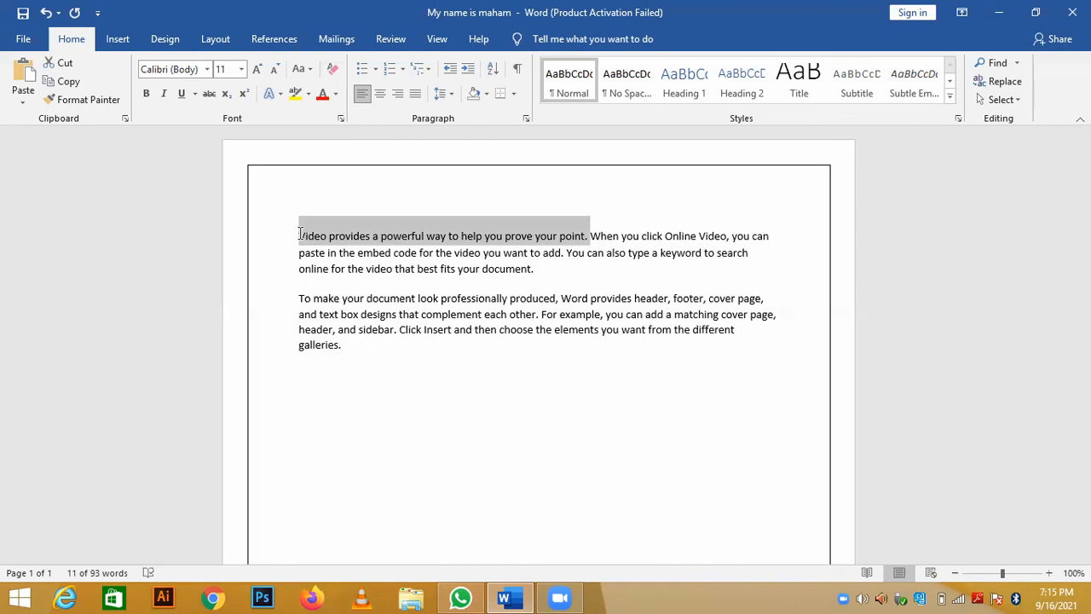
{"action": "triple_click", "coordinate": [300, 235]}
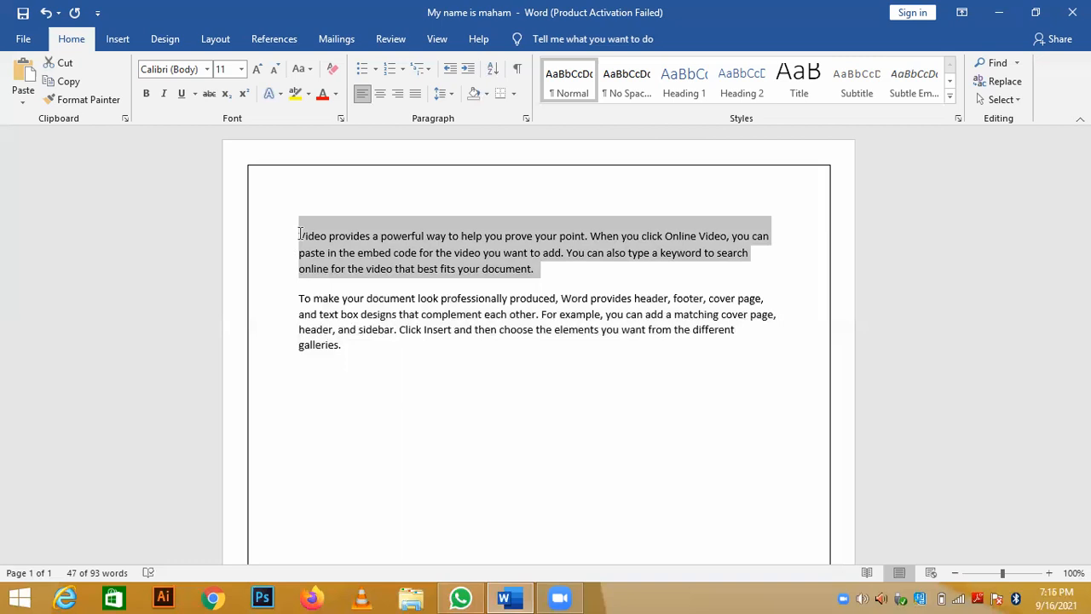
{"action": "key", "text": "ctrl+a"}
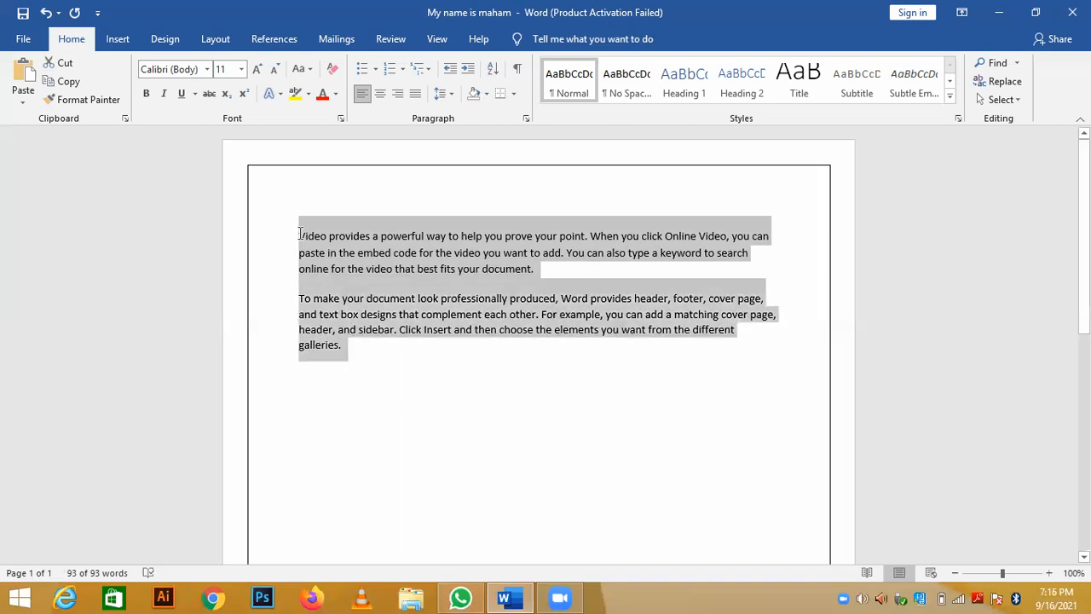
{"action": "left_click", "coordinate": [300, 234]}
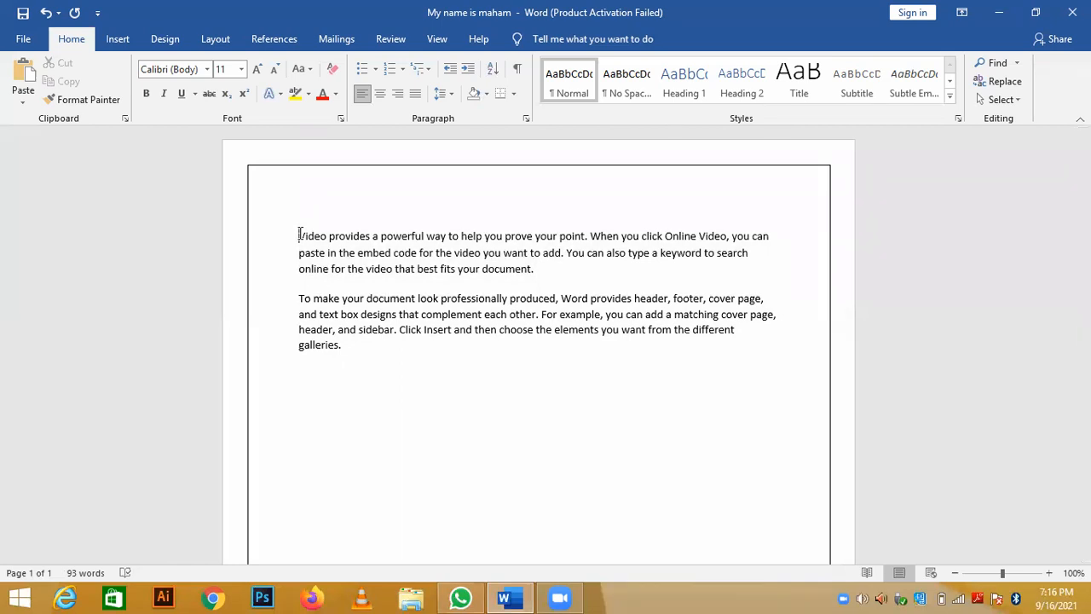
- Select in turn the first paragraph's opening line, the entire first paragraph, and only the word "Video"
{"action": "left_click", "coordinate": [64, 262]}
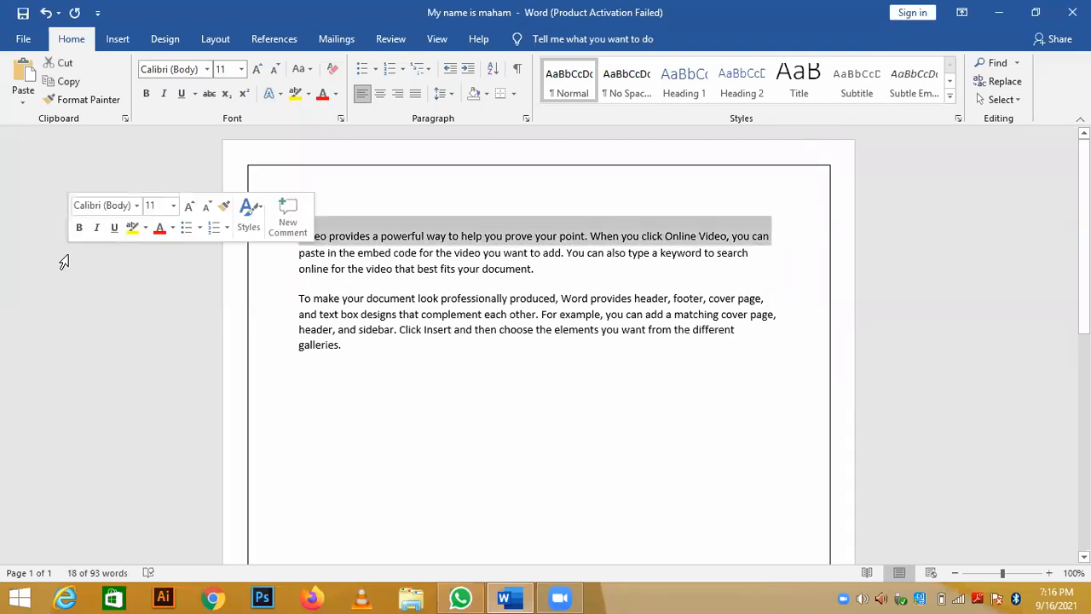
{"action": "left_click_drag", "start_coordinate": [160, 293], "coordinate": [275, 214]}
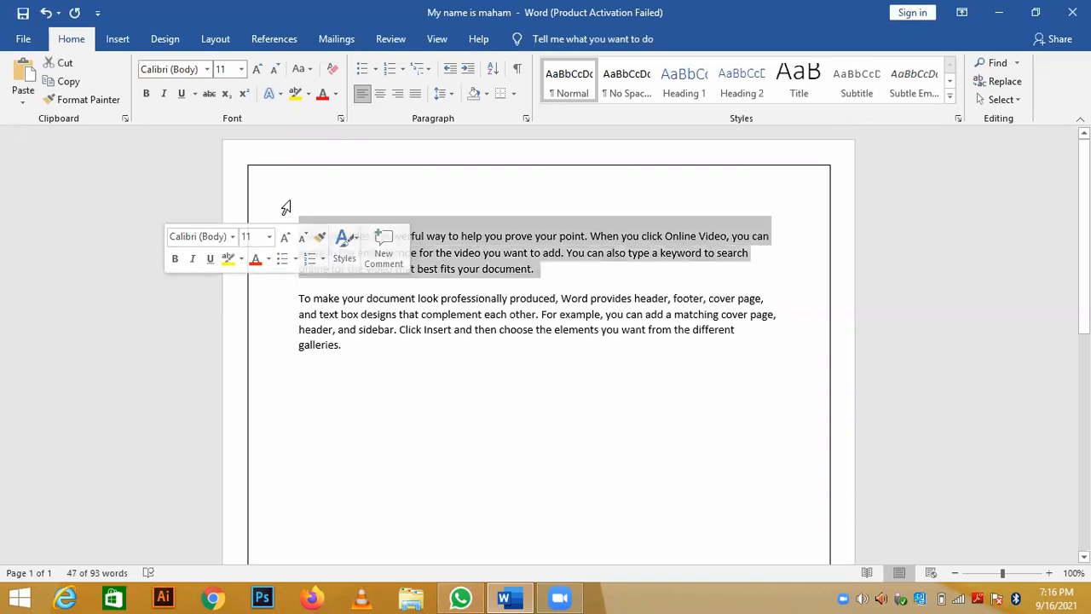
{"action": "left_click", "coordinate": [285, 215]}
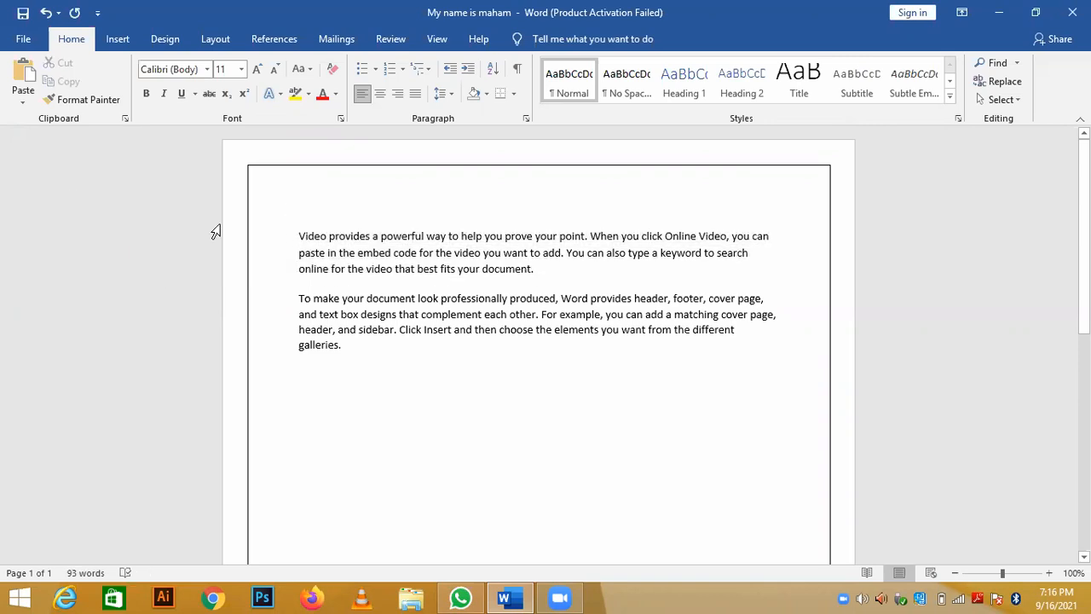
{"action": "key", "text": "ctrl+shift+Right"}
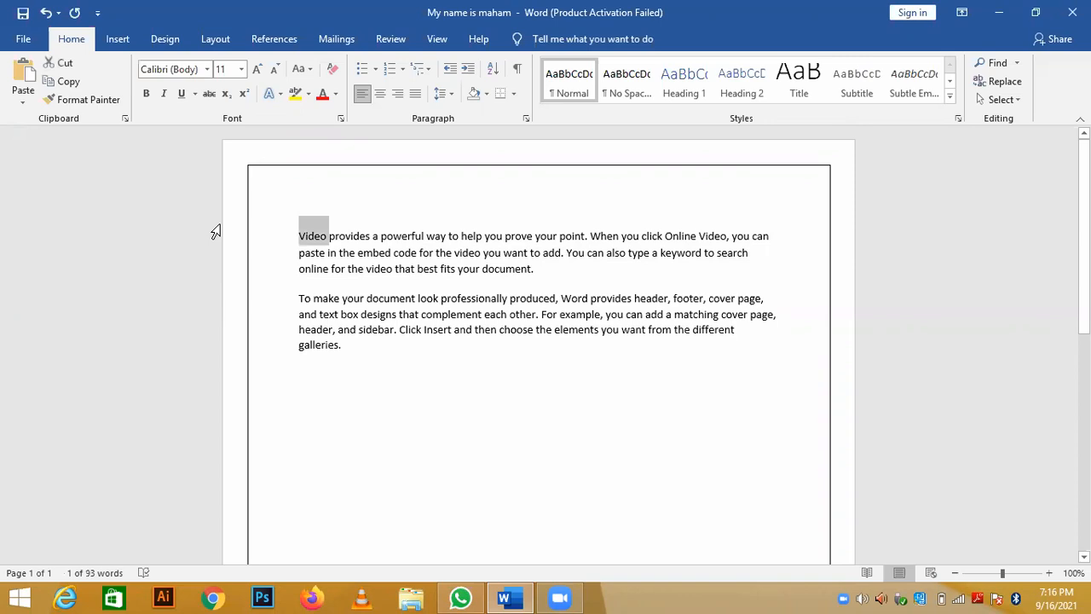
- Extend the selection word by word from "Video" through the end of the first sentence, and select the whole first paragraph
{"action": "key", "text": "ctrl+shift+Right"}
{"action": "key", "text": "ctrl+shift+Right"}
{"action": "key", "text": "ctrl+shift+Right"}
{"action": "key", "text": "ctrl+shift+Right"}
{"action": "key", "text": "ctrl+shift+Right"}
{"action": "key", "text": "ctrl+shift+Right"}
{"action": "key", "text": "ctrl+shift+Right"}
{"action": "key", "text": "ctrl+shift+Right"}
{"action": "key", "text": "ctrl+shift+Right"}
{"action": "key", "text": "ctrl+shift+Right"}
{"action": "key", "text": "ctrl+shift+Right"}
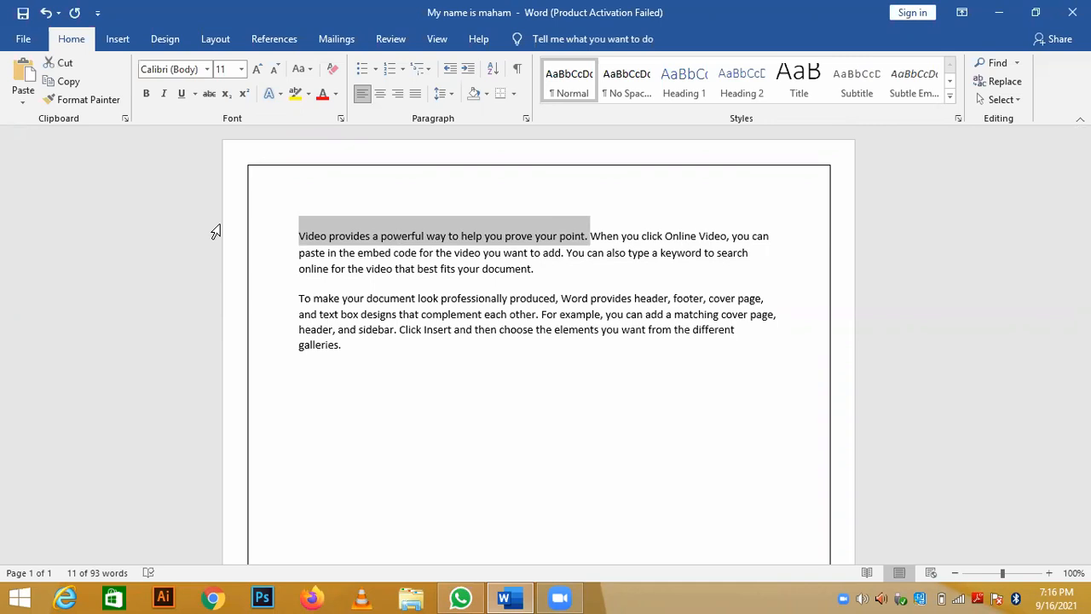
{"action": "double_click", "coordinate": [216, 232]}
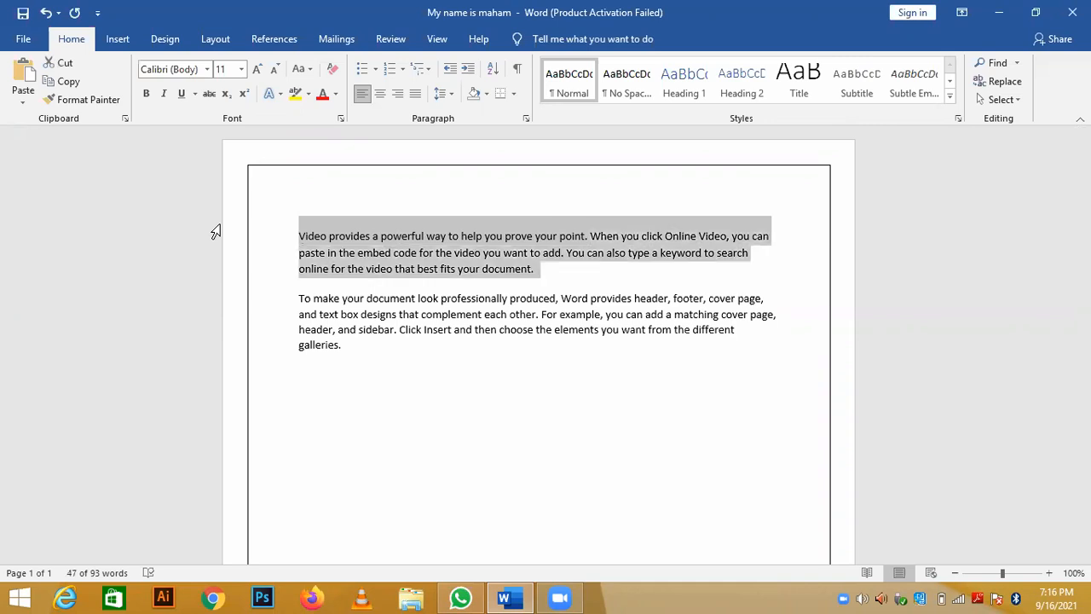
- Clear the selection, select the first sentence, and select the entire document text through "galleries."
{"action": "left_click_drag", "start_coordinate": [300, 236], "coordinate": [302, 236]}
{"action": "left_click", "coordinate": [301, 236]}
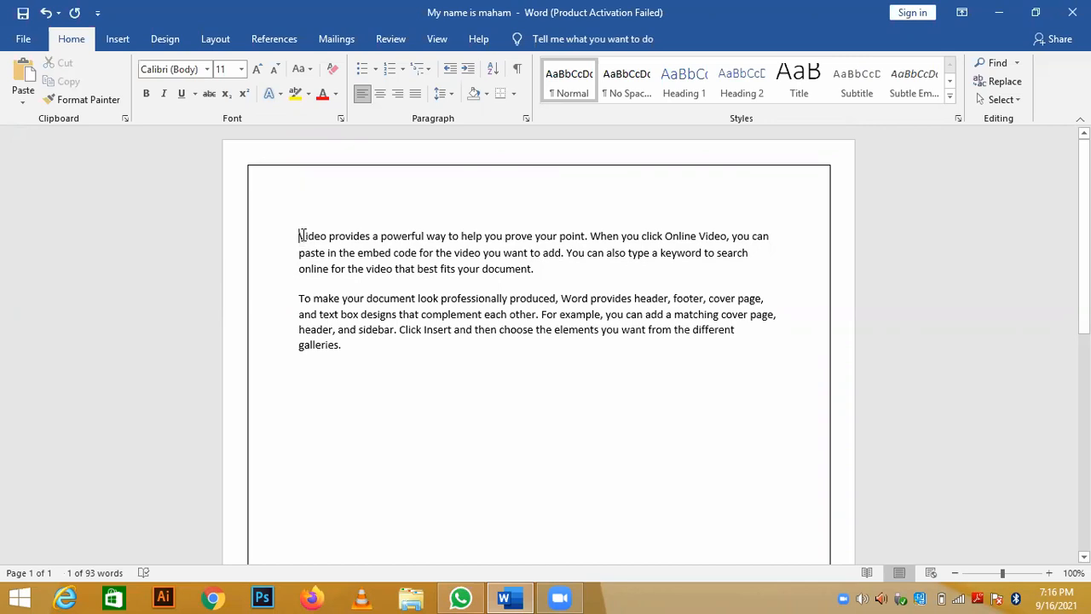
{"action": "left_click", "coordinate": [301, 235], "text": "ctrl"}
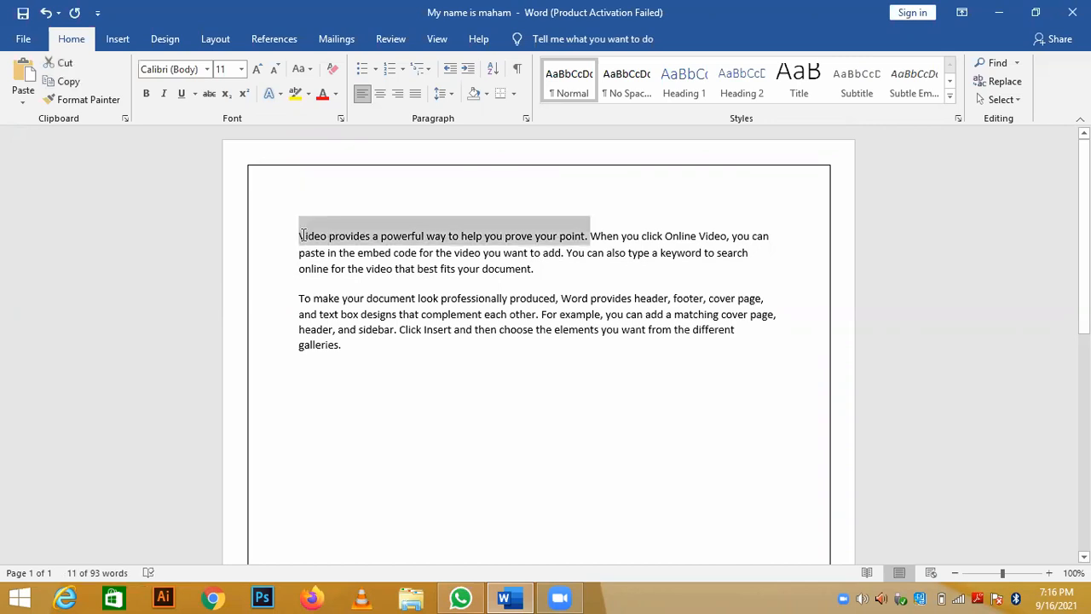
{"action": "key", "text": "ctrl+a"}
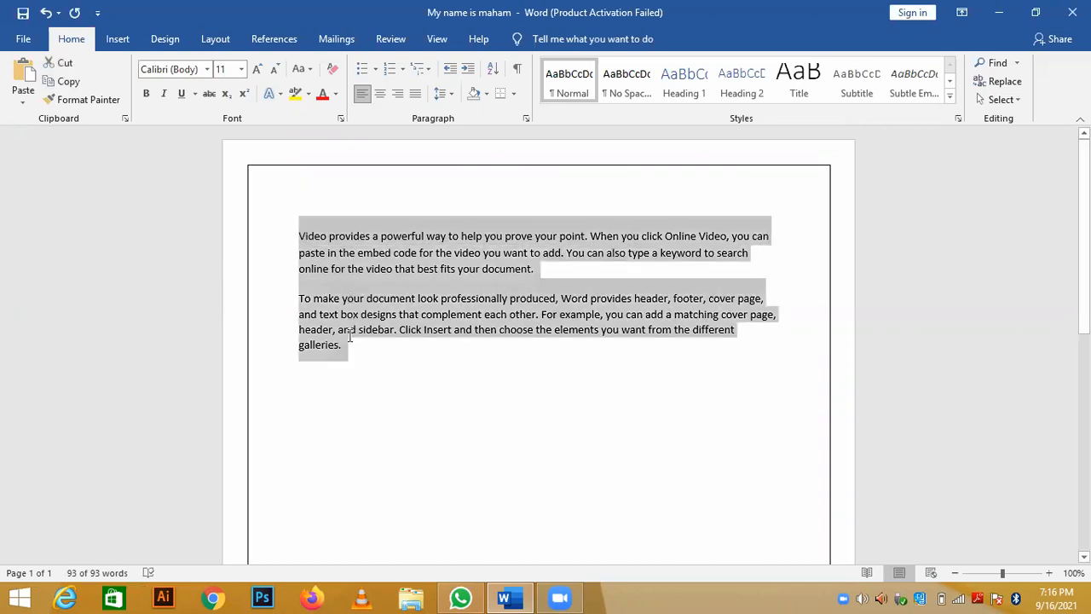
{"action": "left_click", "coordinate": [350, 337], "text": "shift"}
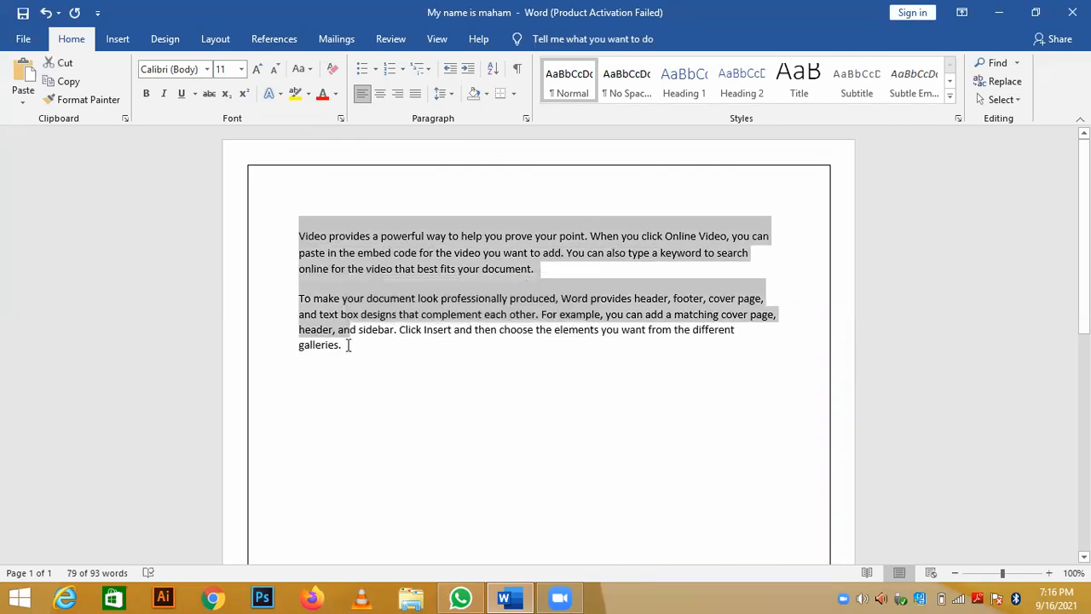
{"action": "left_click", "coordinate": [348, 344], "text": "shift"}
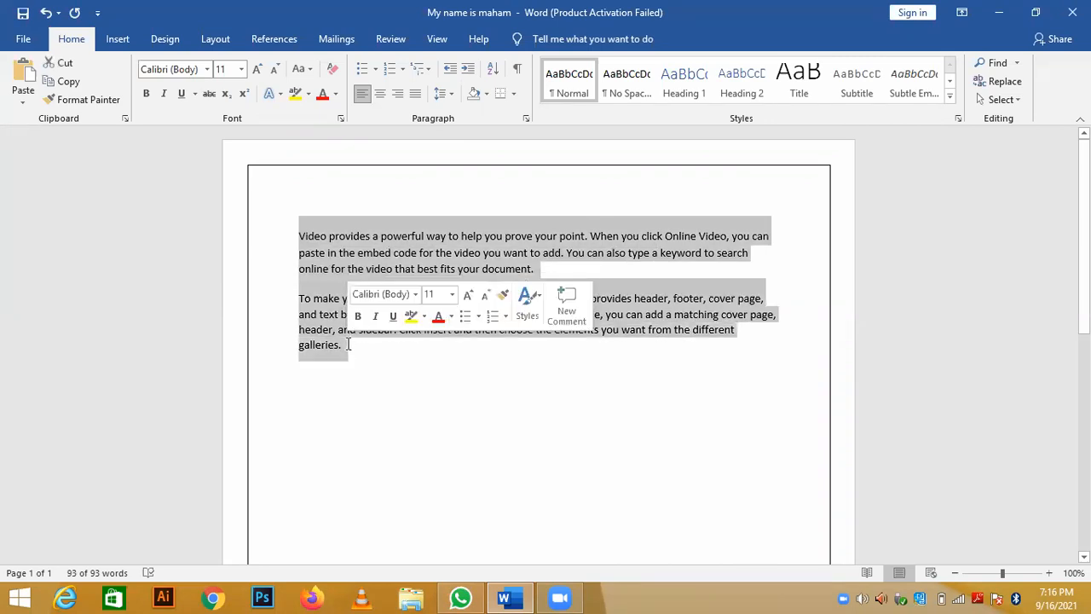
- Extend the selection from the start of the first paragraph to the document's end, and shrink it back to the first letter
{"action": "left_click", "coordinate": [299, 236]}
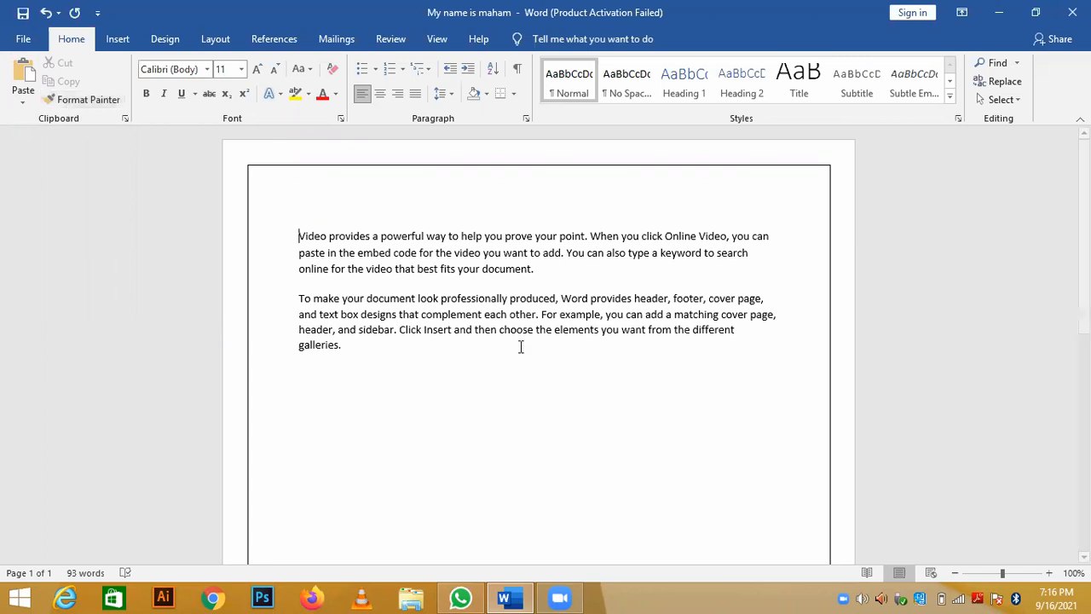
{"action": "left_click_drag", "start_coordinate": [699, 327], "coordinate": [386, 317]}
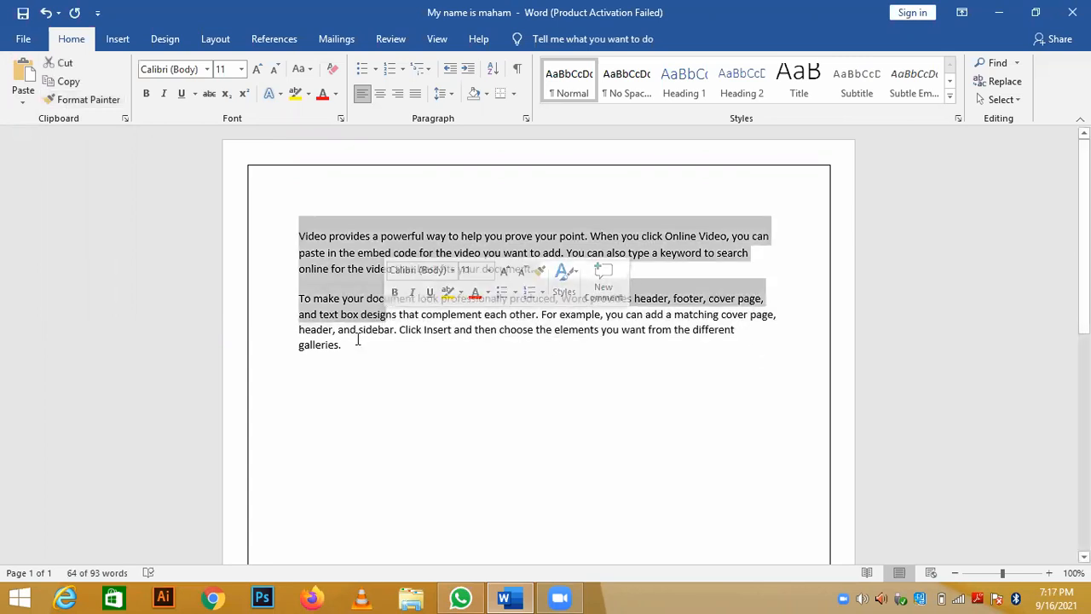
{"action": "left_click", "coordinate": [359, 340], "text": "shift"}
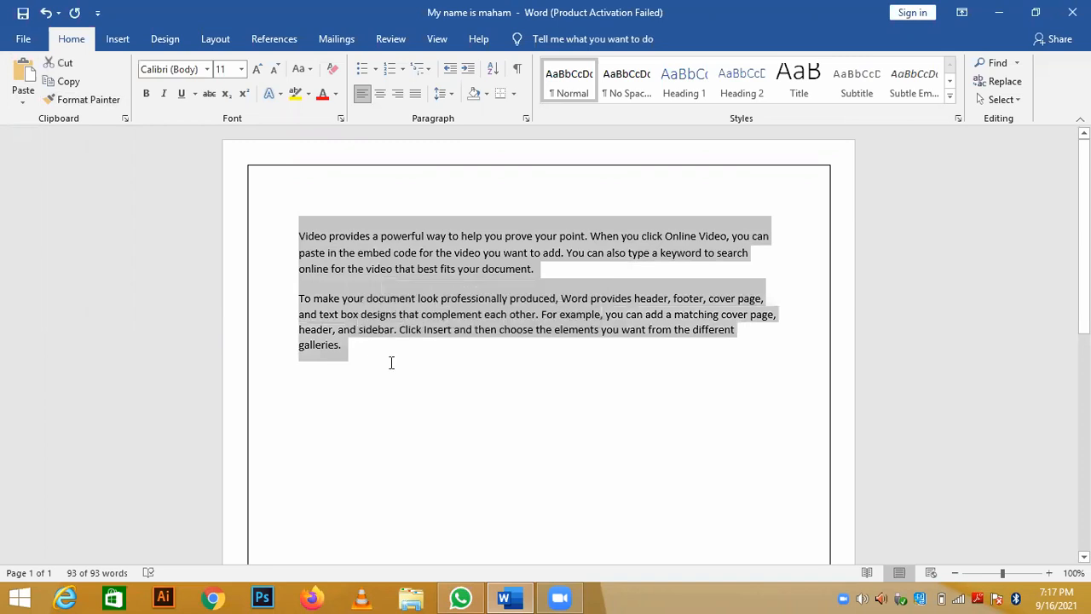
{"action": "left_click", "coordinate": [422, 258], "text": "shift"}
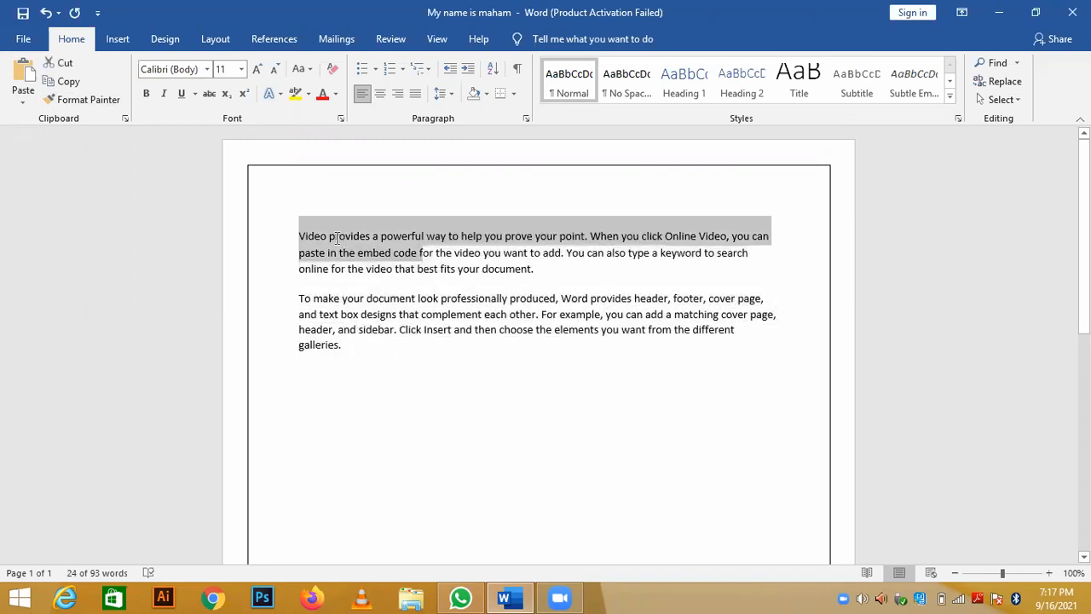
{"action": "left_click", "coordinate": [310, 240], "text": "shift"}
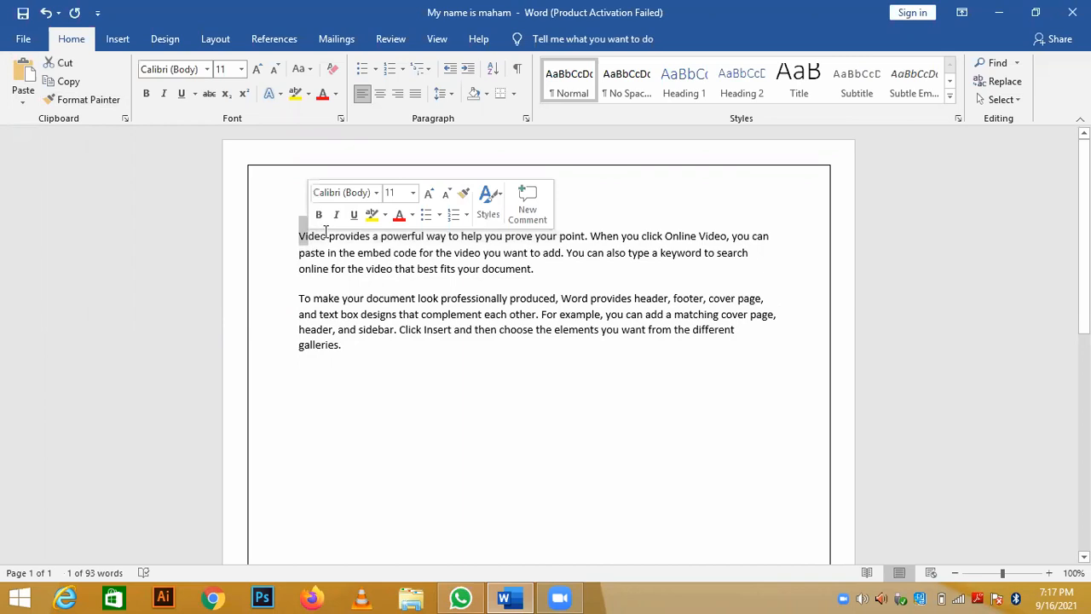
- Change the font of the first word "Video" to Algerian
{"action": "left_click", "coordinate": [329, 236], "text": "shift"}
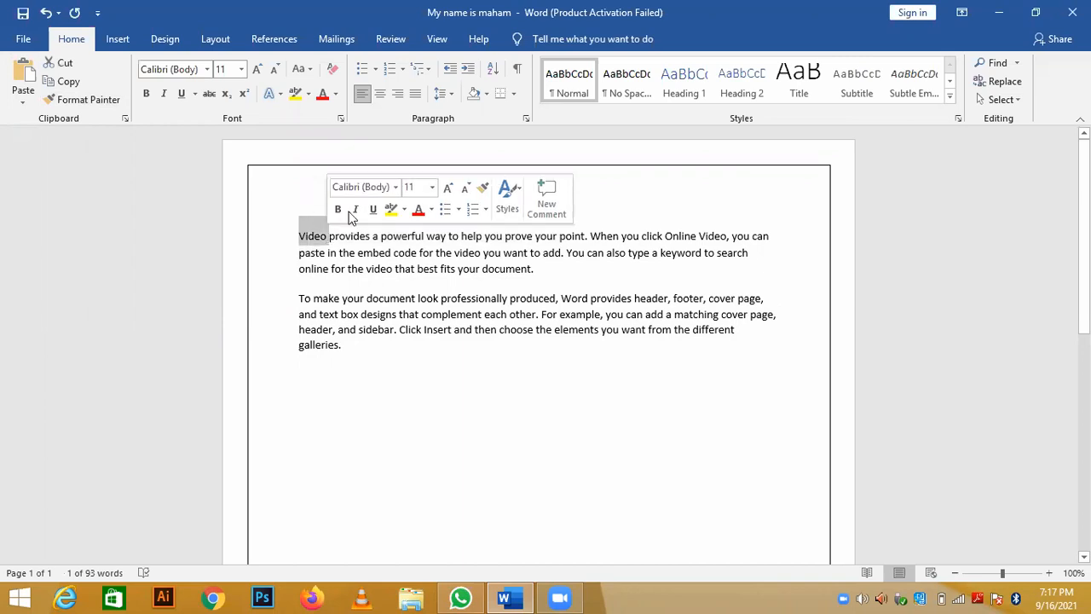
{"action": "left_click", "coordinate": [397, 188]}
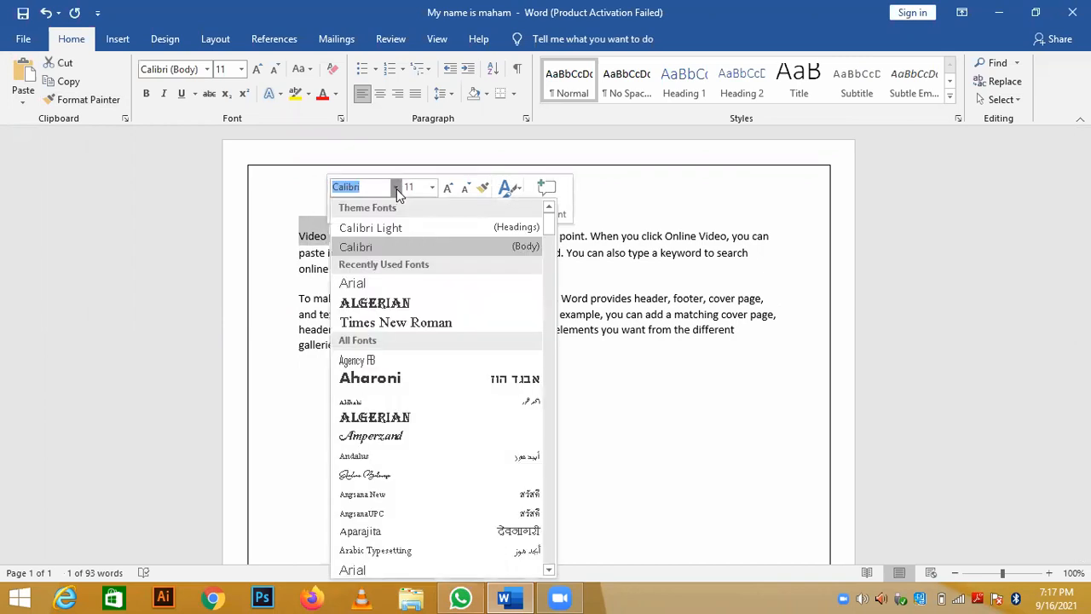
{"action": "left_click", "coordinate": [392, 304]}
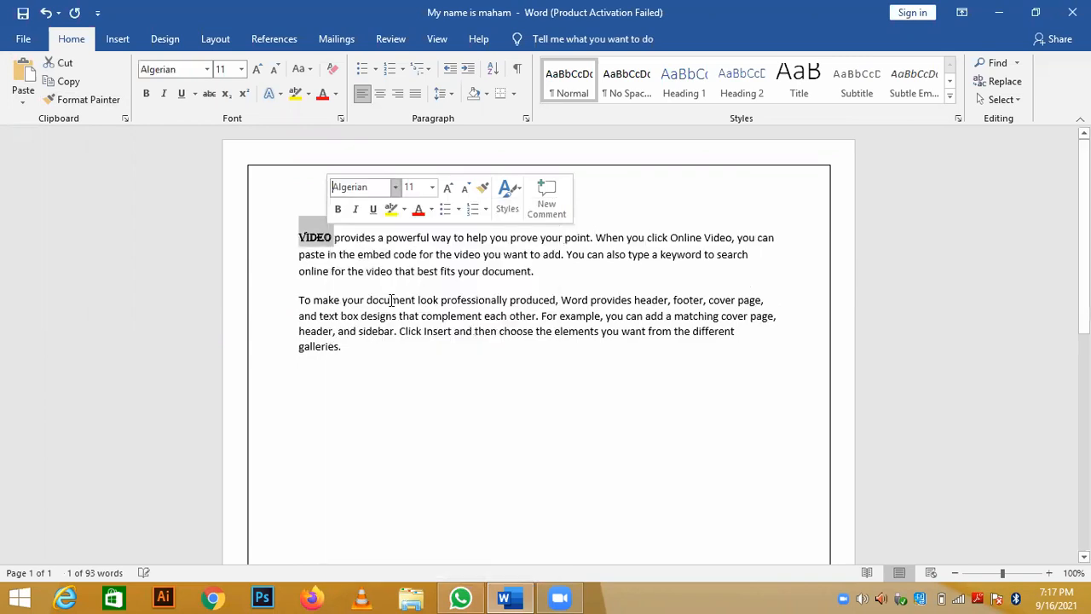
{"action": "left_click", "coordinate": [307, 230]}
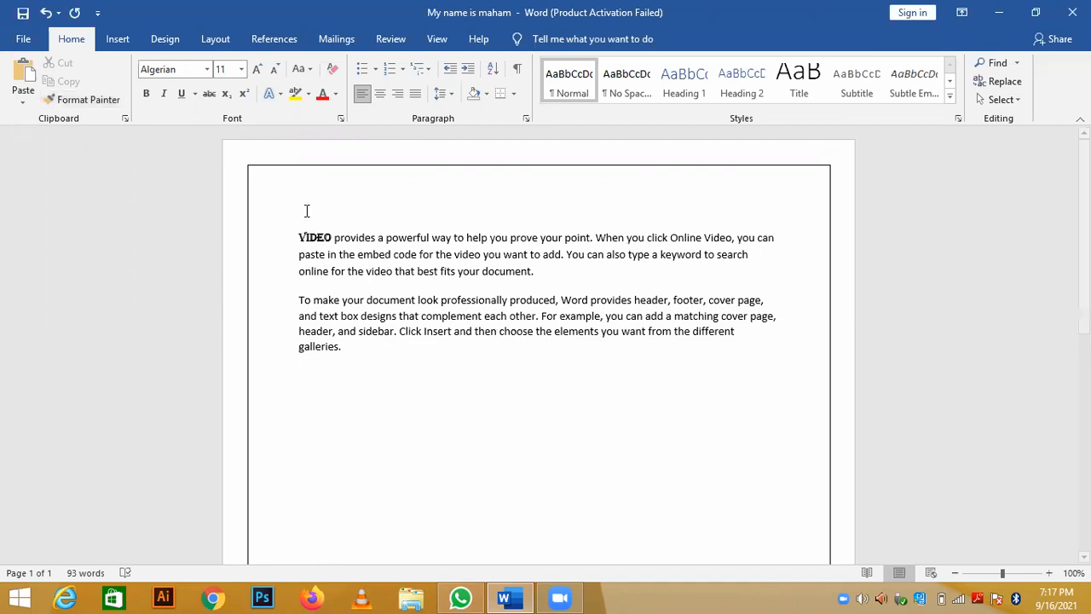
- Copy the formatting of "your document." onto the letters "ideo" of the first word with Format Painter
{"action": "left_click", "coordinate": [536, 271]}
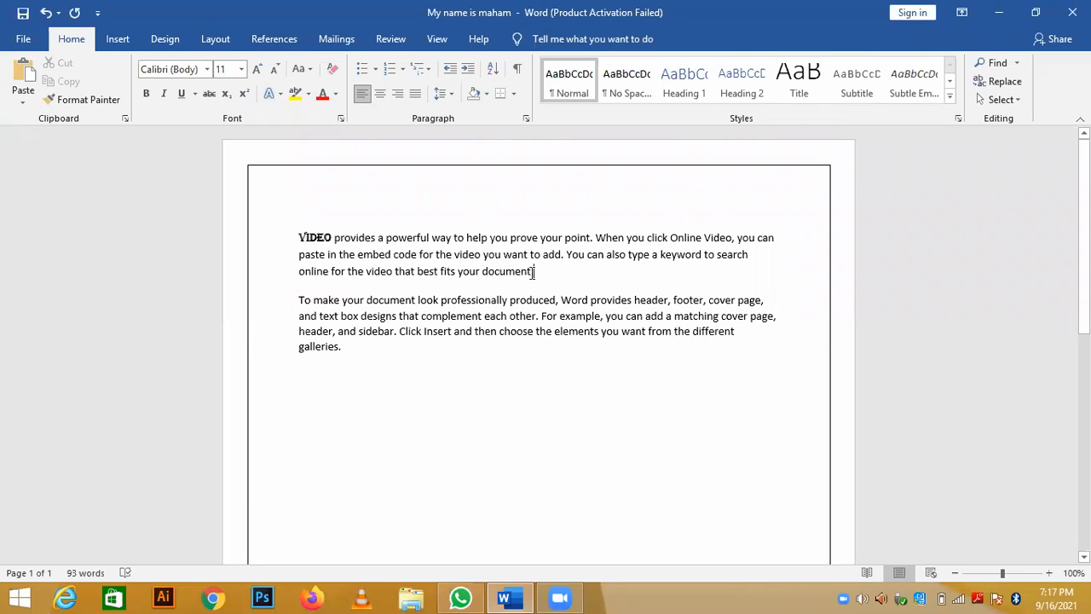
{"action": "left_click_drag", "start_coordinate": [535, 272], "coordinate": [458, 272]}
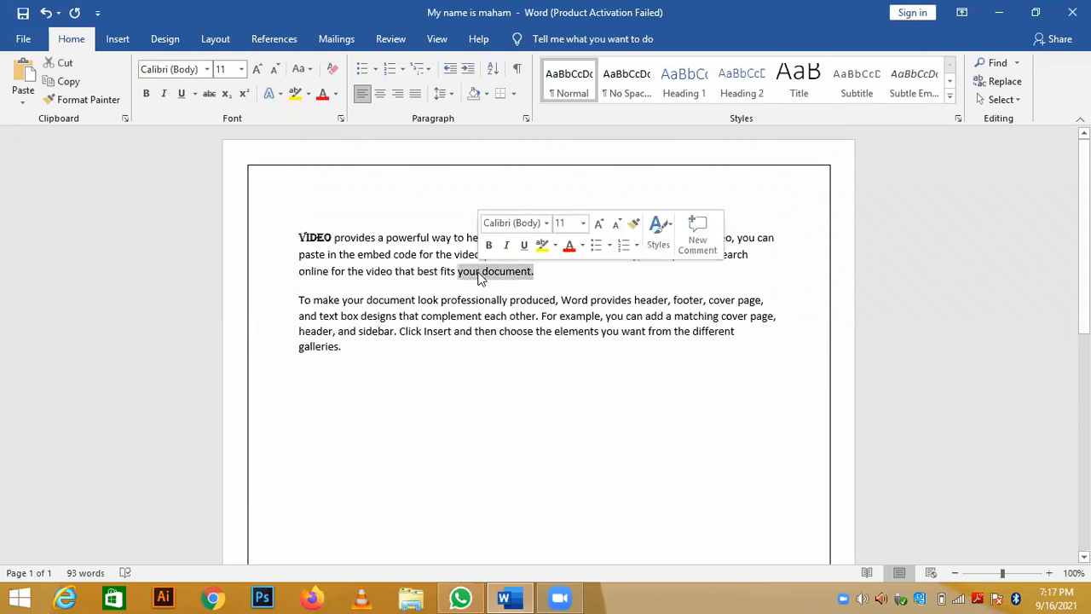
{"action": "left_click", "coordinate": [99, 104]}
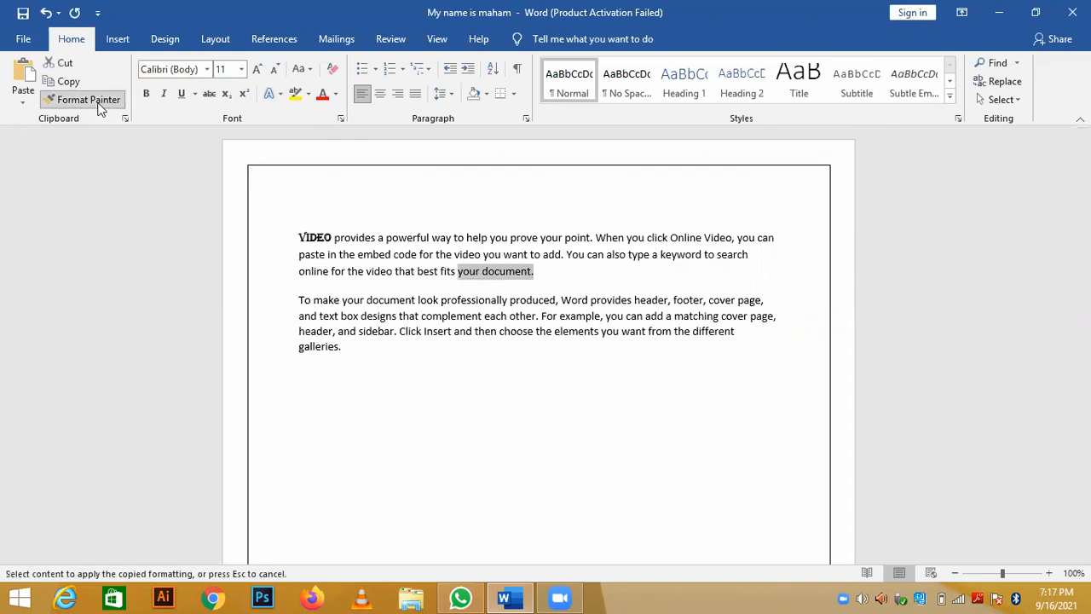
{"action": "left_click_drag", "start_coordinate": [328, 237], "coordinate": [303, 237]}
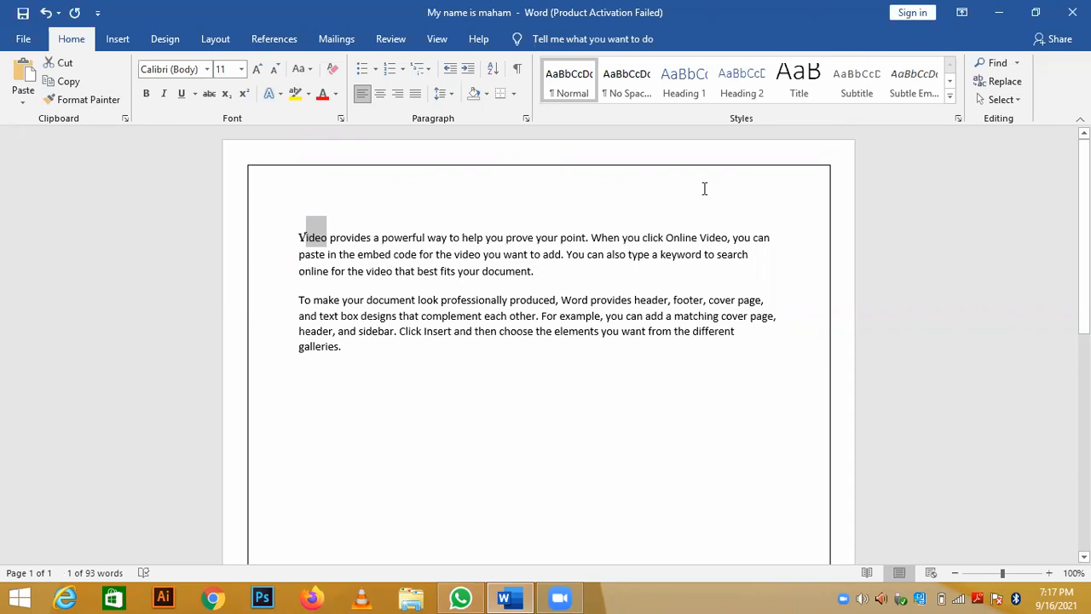
- Select in turn part of the first word, the first line and the whole word "Video", and clear the selection
{"action": "left_click_drag", "start_coordinate": [298, 237], "coordinate": [320, 242]}
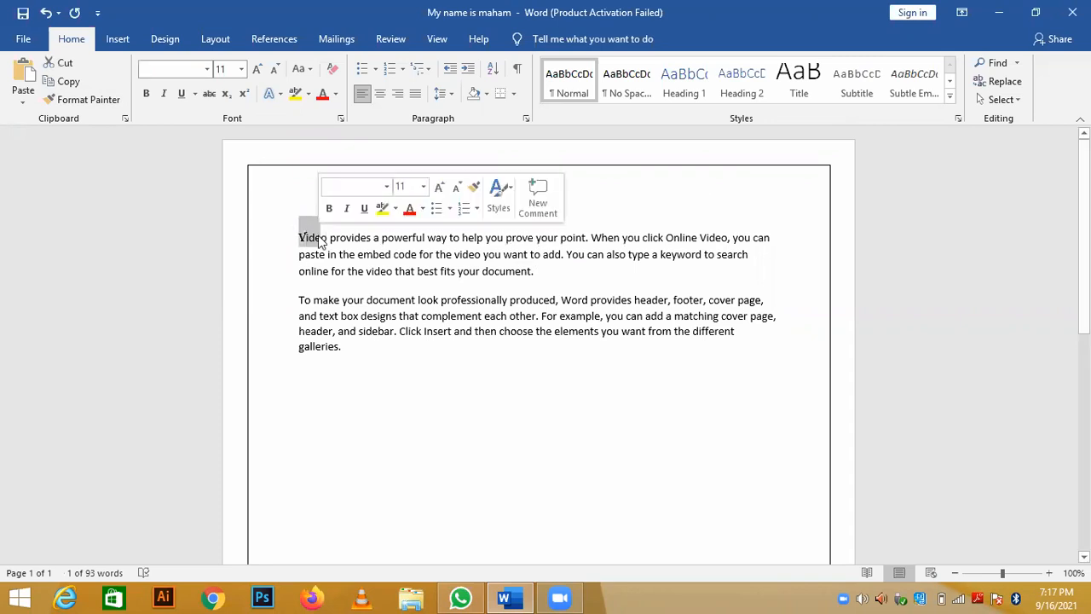
{"action": "left_click", "coordinate": [270, 195]}
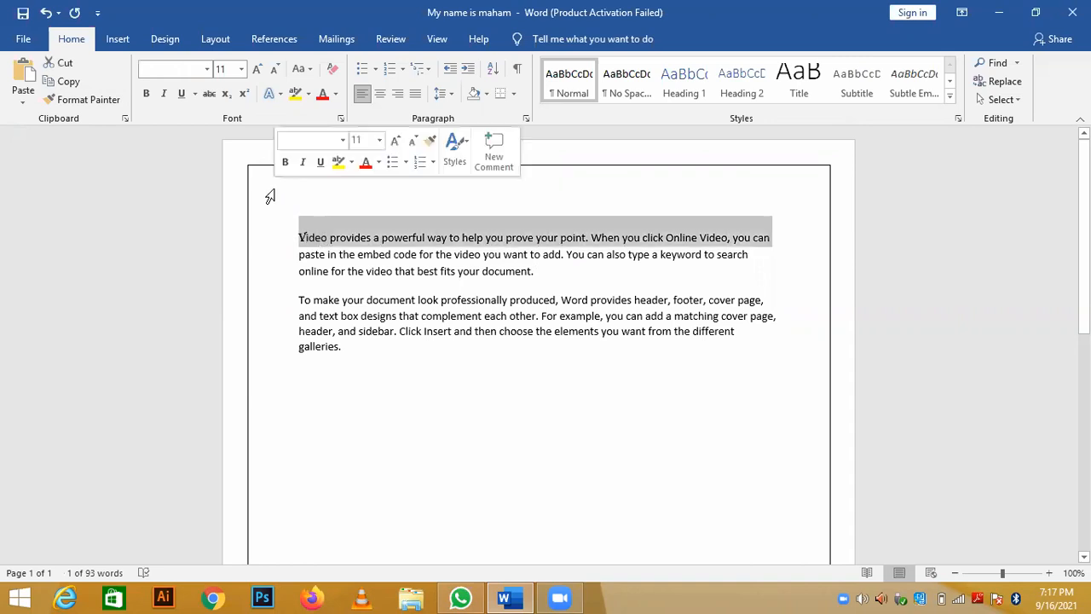
{"action": "left_click", "coordinate": [298, 254]}
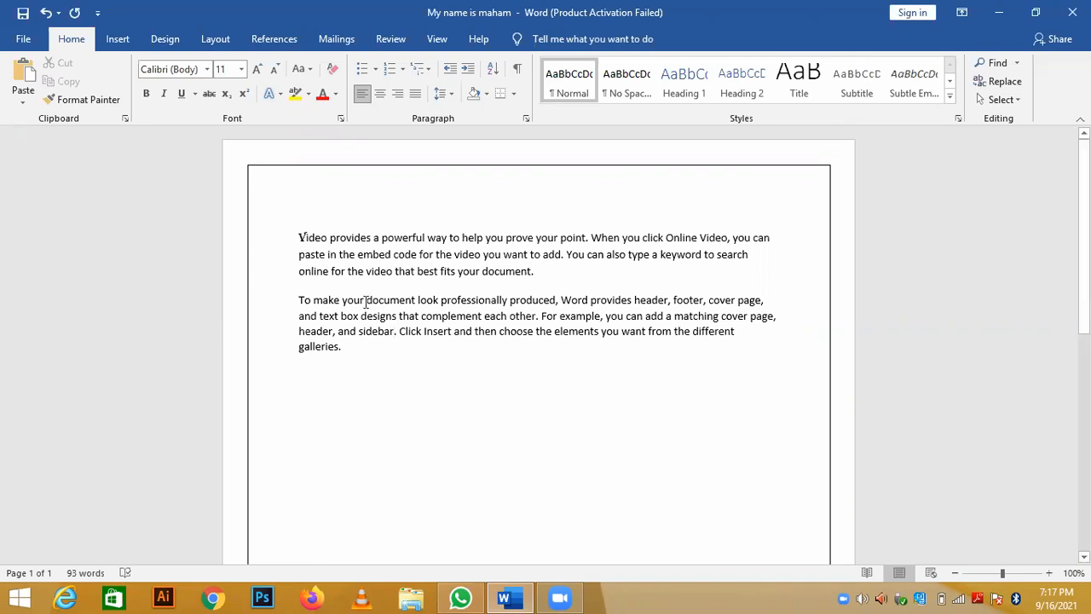
{"action": "left_click", "coordinate": [293, 234]}
{"action": "double_click", "coordinate": [306, 237]}
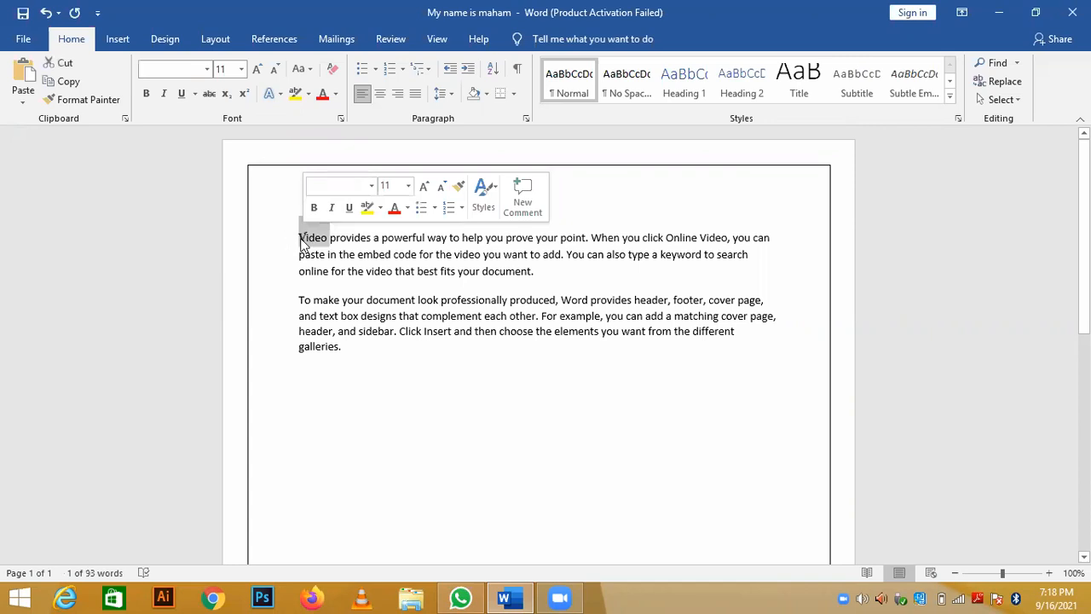
{"action": "left_click", "coordinate": [302, 242]}
- Delete the final "o" of the opening "Video" and the following words "provides a powerful"
{"action": "left_click", "coordinate": [322, 239]}
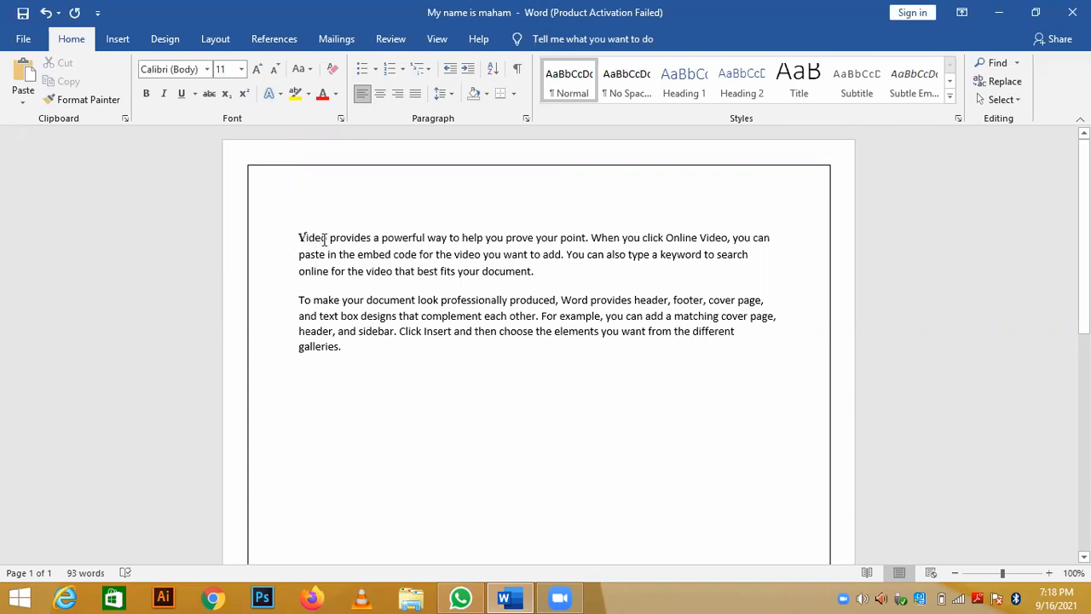
{"action": "key", "text": "Delete"}
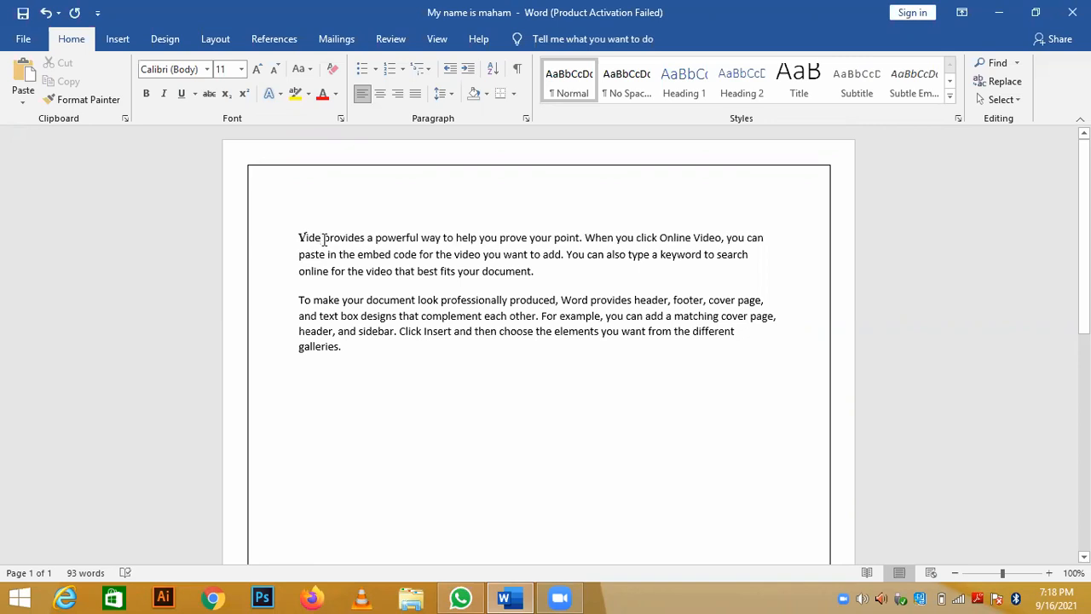
{"action": "key", "text": "ctrl+Delete"}
{"action": "key", "text": "ctrl+Delete"}
{"action": "key", "text": "ctrl+Delete"}
{"action": "key", "text": "ctrl+Delete"}
- Undo the word deletions and restore the missing "o" at the end of the opening "Video"
{"action": "key", "text": "ctrl+z"}
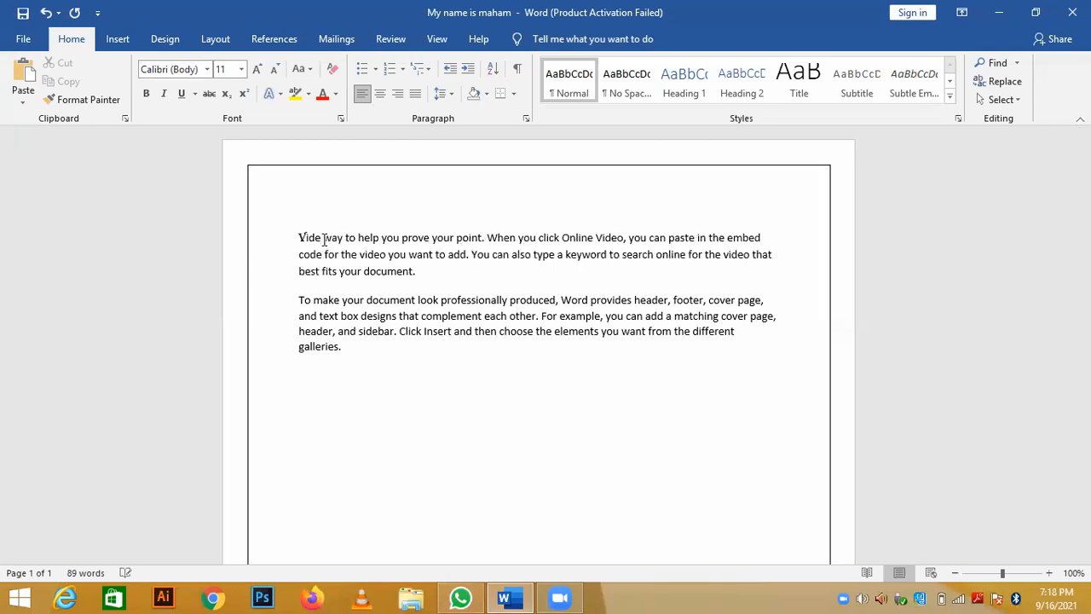
{"action": "key", "text": "ctrl+z"}
{"action": "key", "text": "ctrl+z"}
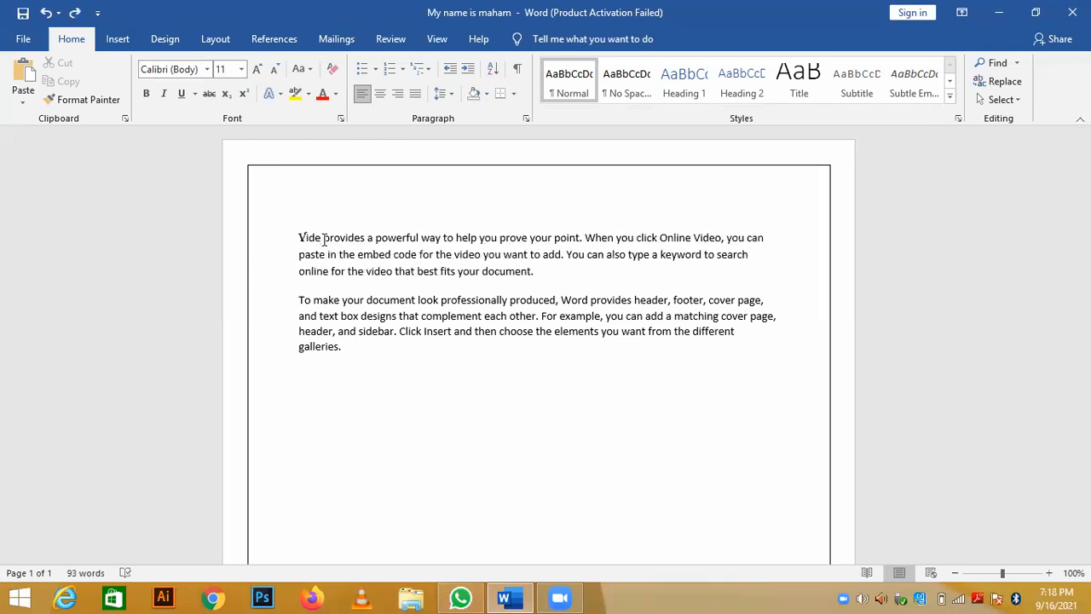
{"action": "type", "text": "o"}
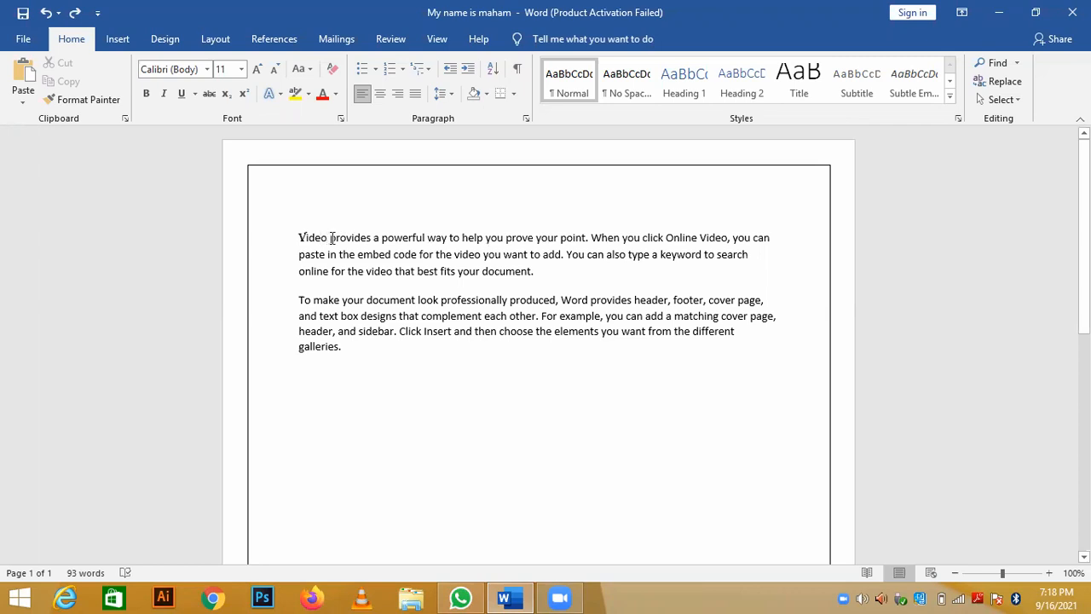
- Delete the words following "Video" in the first sentence one by one, from "provides" through "point"
{"action": "left_click", "coordinate": [331, 237]}
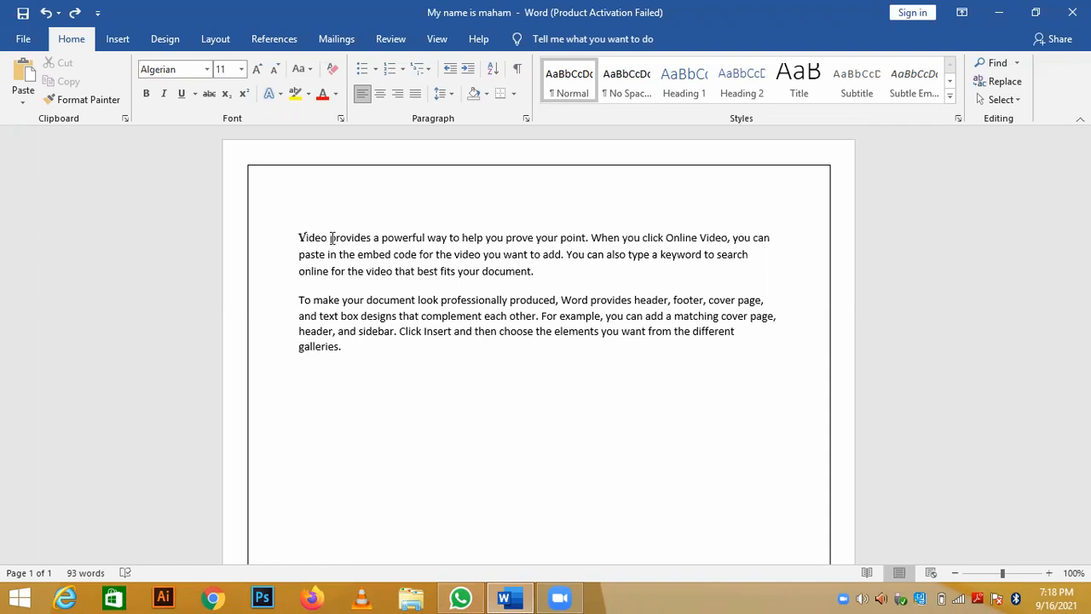
{"action": "key", "text": "ctrl+Delete"}
{"action": "key", "text": "ctrl+Delete"}
{"action": "key", "text": "ctrl+Delete"}
{"action": "key", "text": "ctrl+Delete"}
{"action": "key", "text": "ctrl+Delete"}
{"action": "key", "text": "ctrl+Delete"}
{"action": "key", "text": "ctrl+Delete"}
{"action": "key", "text": "ctrl+Delete"}
{"action": "key", "text": "ctrl+Delete"}
{"action": "key", "text": "ctrl+Delete"}
{"action": "key", "text": "ctrl+Delete"}
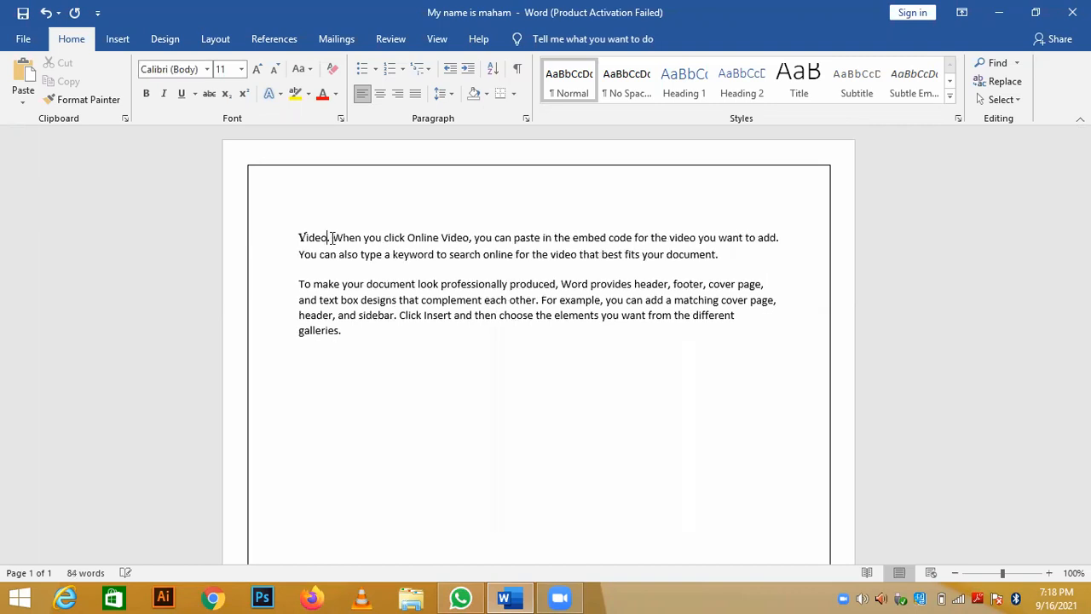
- Undo the recent edits step by step, back to the removal of the title line above the first paragraph
{"action": "key", "text": "ctrl+z"}
{"action": "key", "text": "ctrl+z"}
{"action": "key", "text": "ctrl+z"}
{"action": "key", "text": "ctrl+z"}
{"action": "key", "text": "ctrl+z"}
{"action": "key", "text": "ctrl+z"}
{"action": "key", "text": "ctrl+z"}
{"action": "key", "text": "ctrl+z"}
{"action": "key", "text": "ctrl+z"}
{"action": "key", "text": "ctrl+z"}
{"action": "key", "text": "ctrl+z"}
{"action": "key", "text": "ctrl+z"}
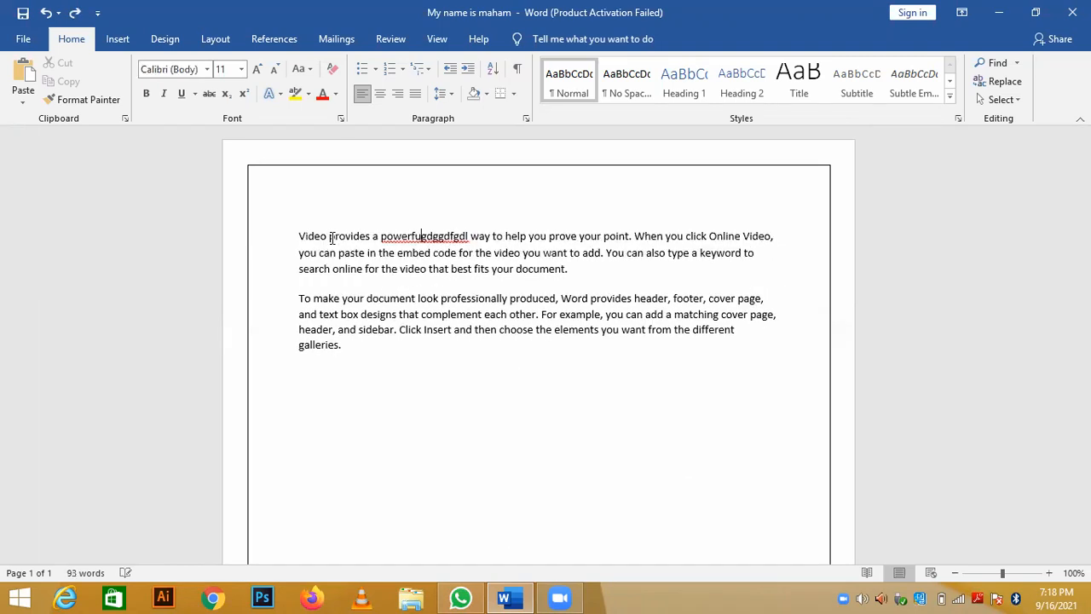
{"action": "key", "text": "ctrl+z"}
{"action": "key", "text": "ctrl+z"}
{"action": "key", "text": "ctrl+z"}
{"action": "key", "text": "ctrl+z"}
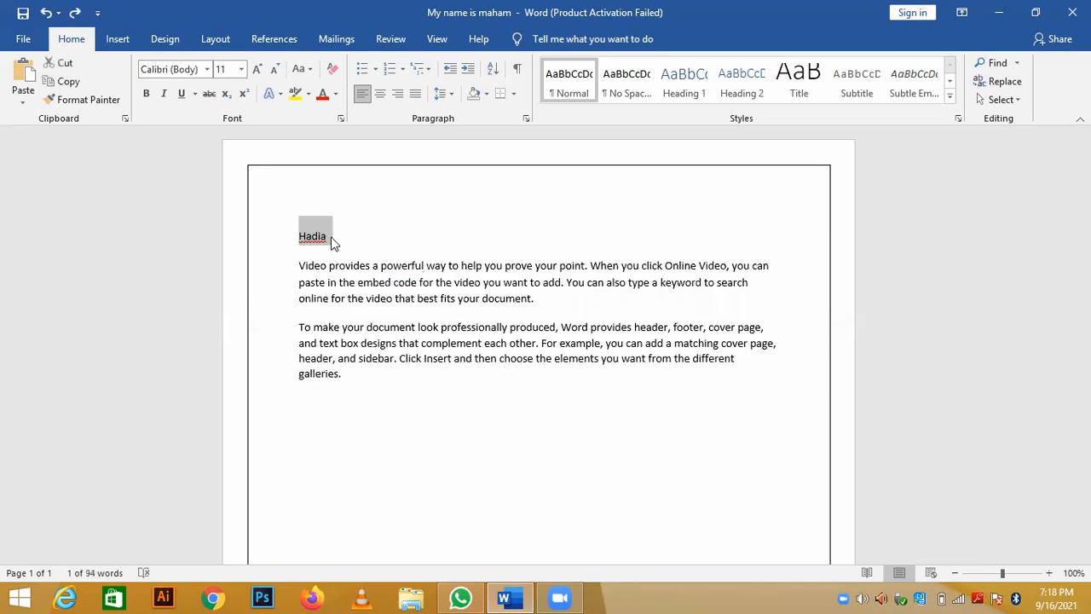
- Replace the misspelled title word above the first paragraph with the first spelling suggestion
{"action": "left_click", "coordinate": [332, 244]}
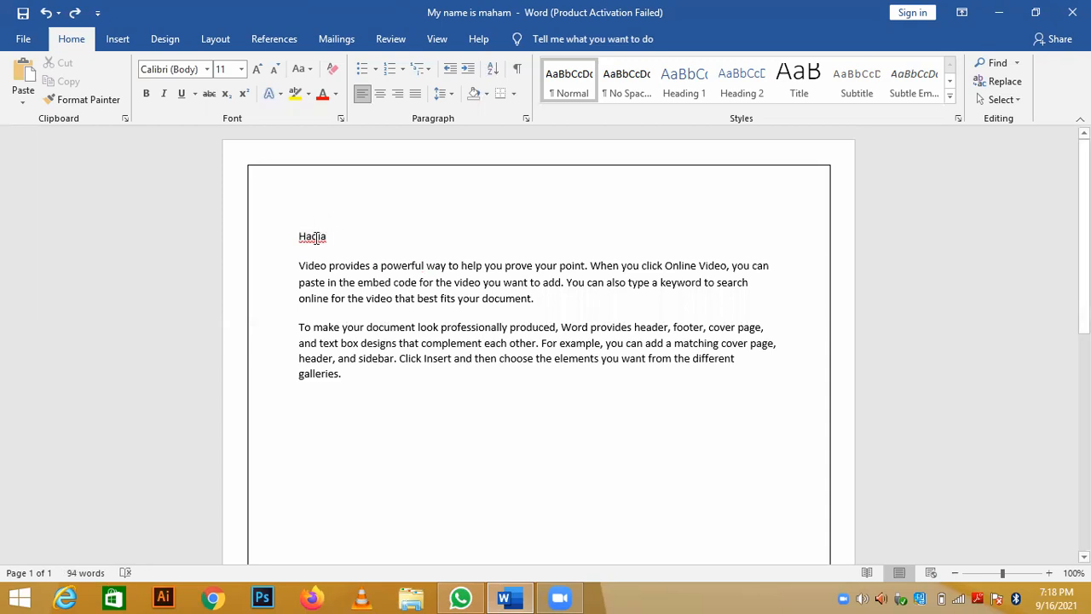
{"action": "right_click", "coordinate": [316, 240]}
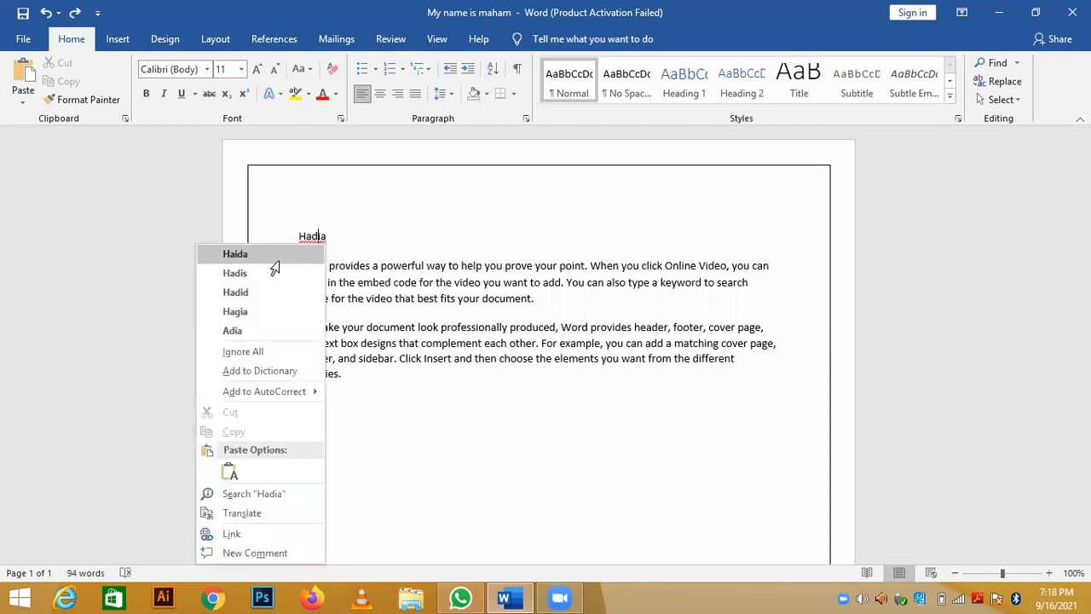
{"action": "left_click", "coordinate": [275, 260]}
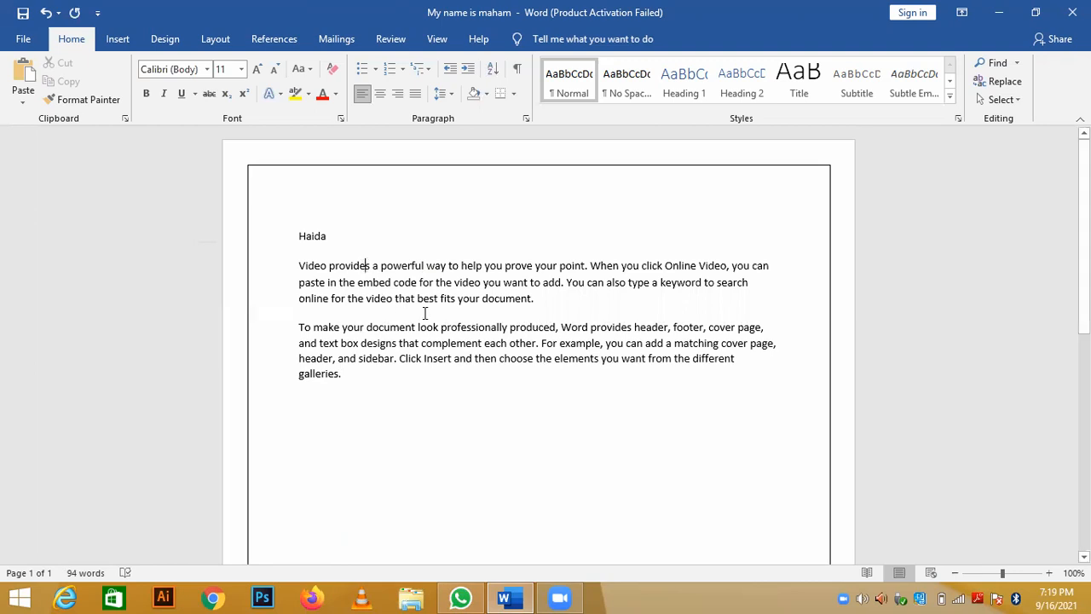
{"action": "left_click", "coordinate": [450, 358]}
{"action": "left_click", "coordinate": [343, 373]}
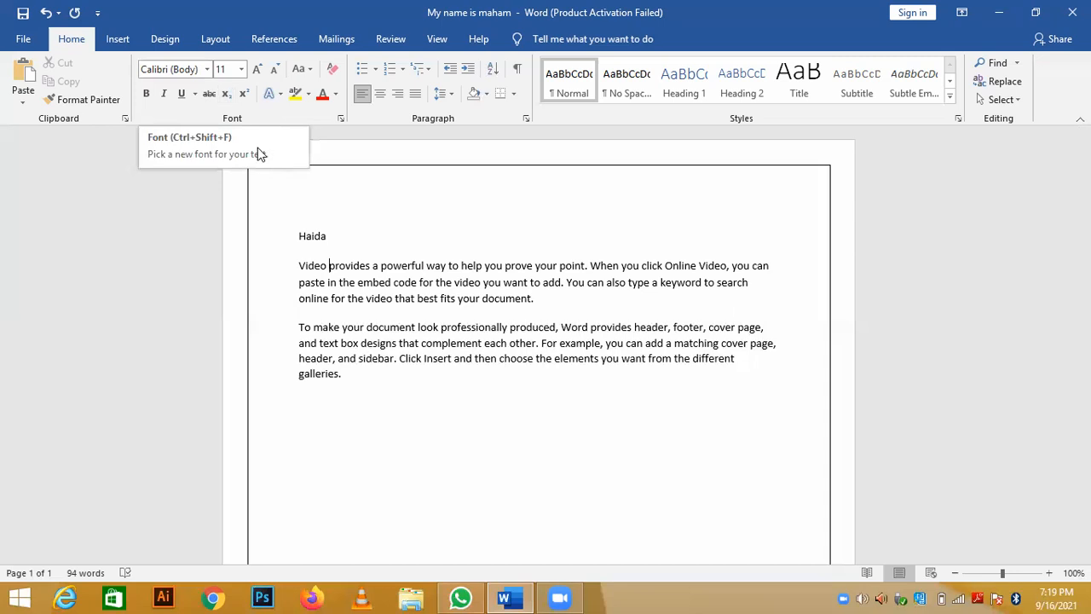
{"action": "left_click", "coordinate": [274, 71]}
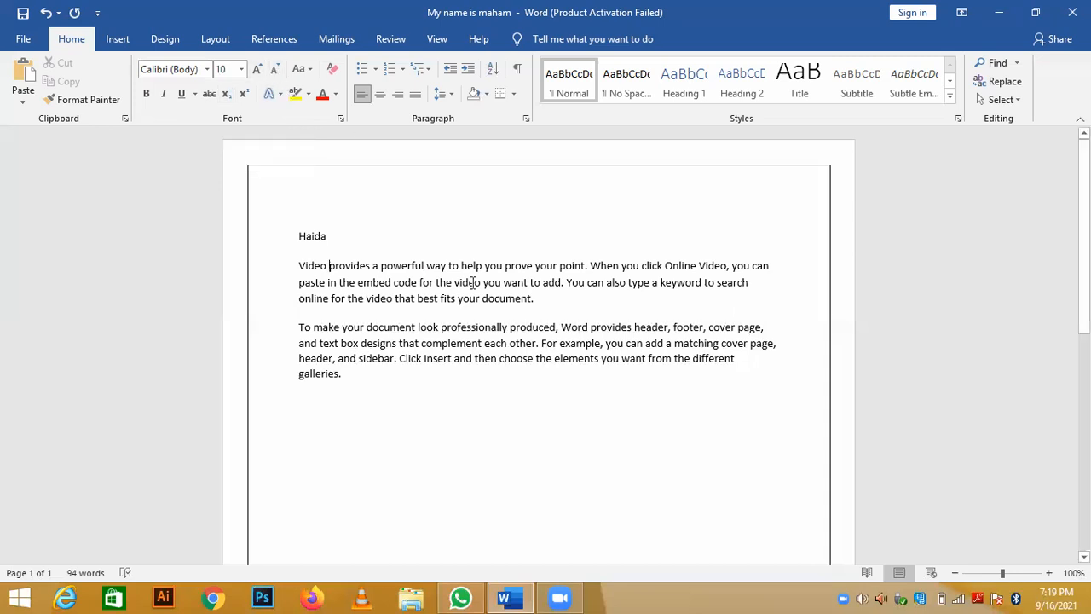
{"action": "left_click", "coordinate": [521, 297]}
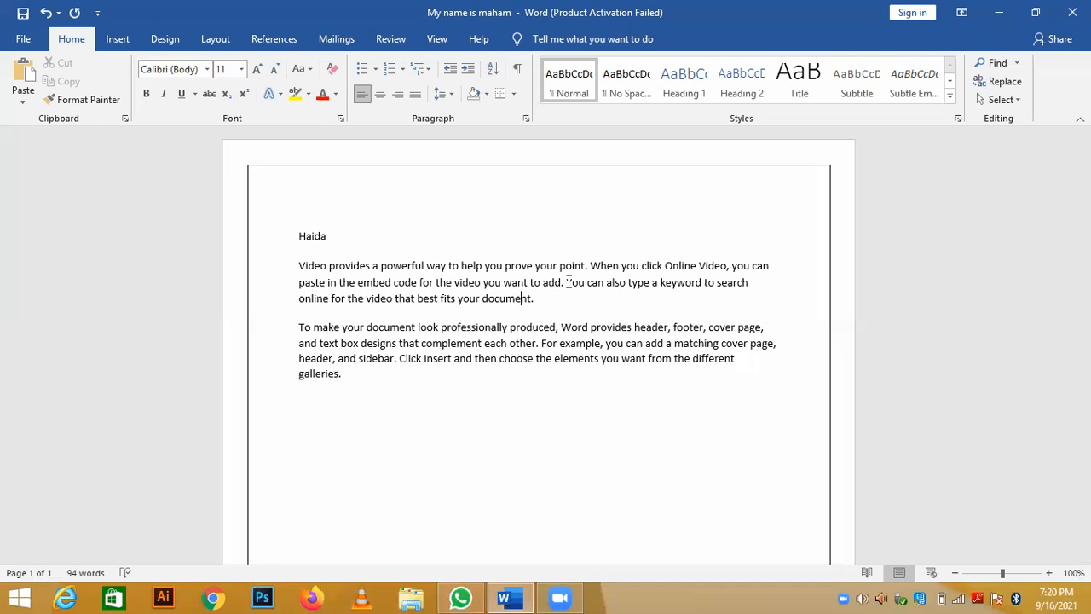
- Break the first paragraph after "prove your point.", rejoin the two parts and restore the full stop
{"action": "left_click", "coordinate": [589, 266]}
{"action": "key", "text": "Return"}
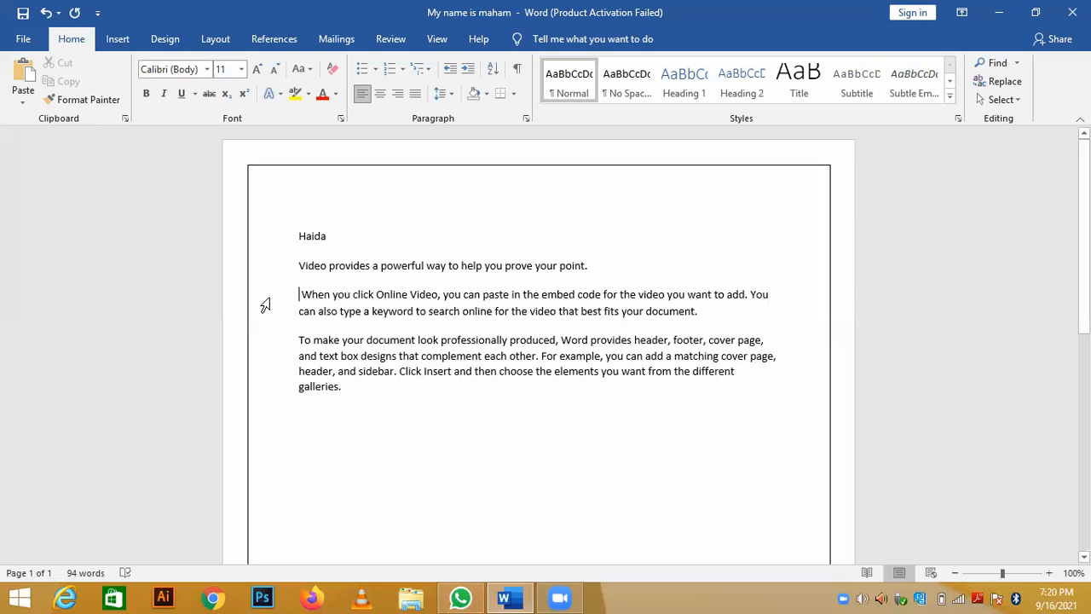
{"action": "key", "text": "BackSpace"}
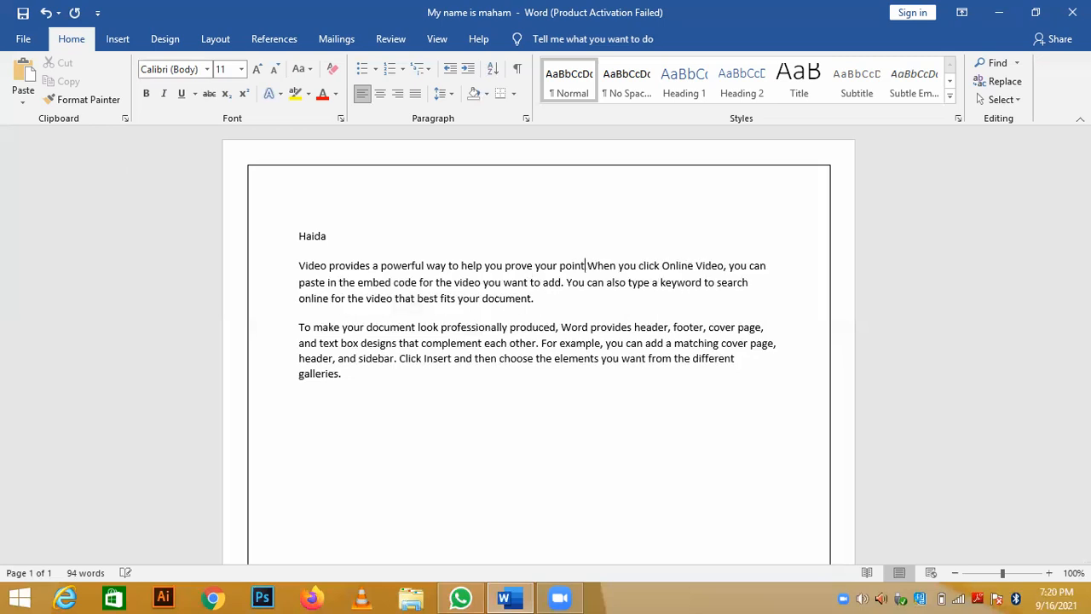
{"action": "type", "text": "."}
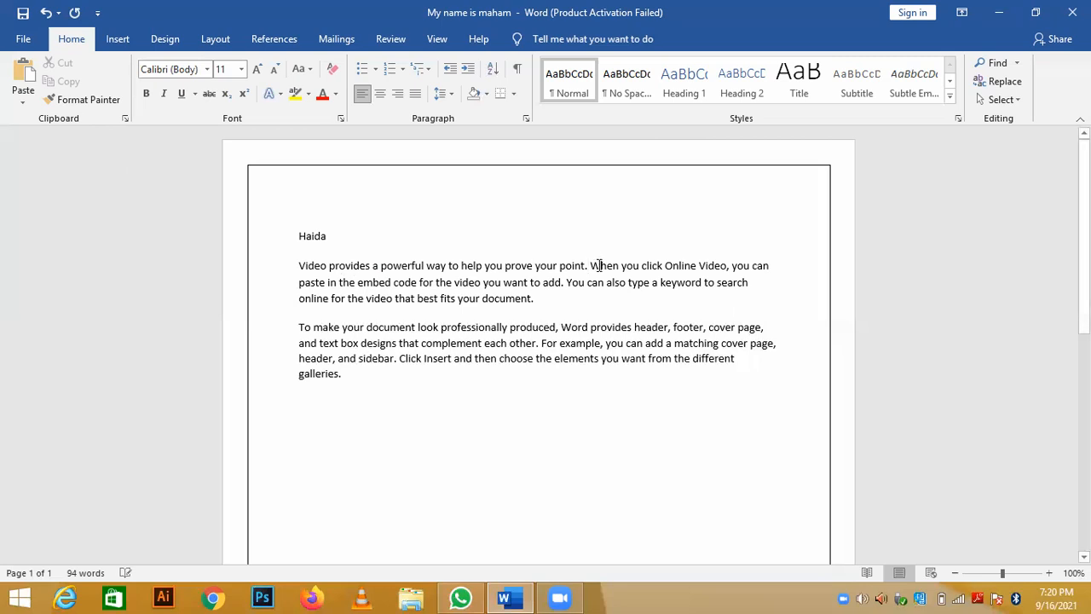
- Change the capital "W" of "When" in the first paragraph to a lowercase "w"
{"action": "key", "text": "Delete"}
{"action": "key", "text": "ctrl+z"}
{"action": "key", "text": "Delete"}
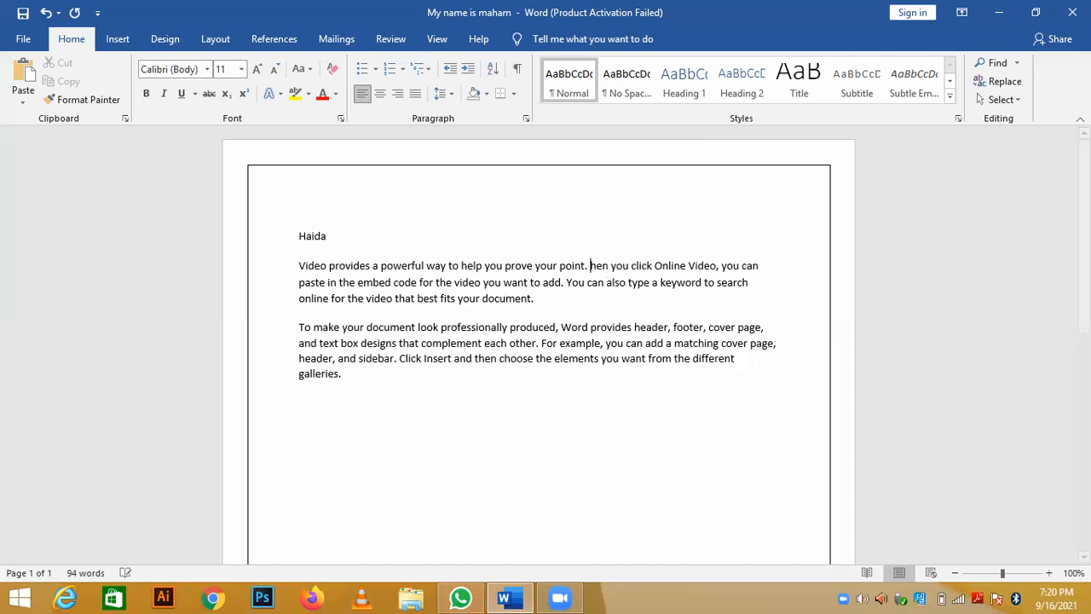
{"action": "type", "text": "w"}
{"action": "left_click", "coordinate": [644, 269]}
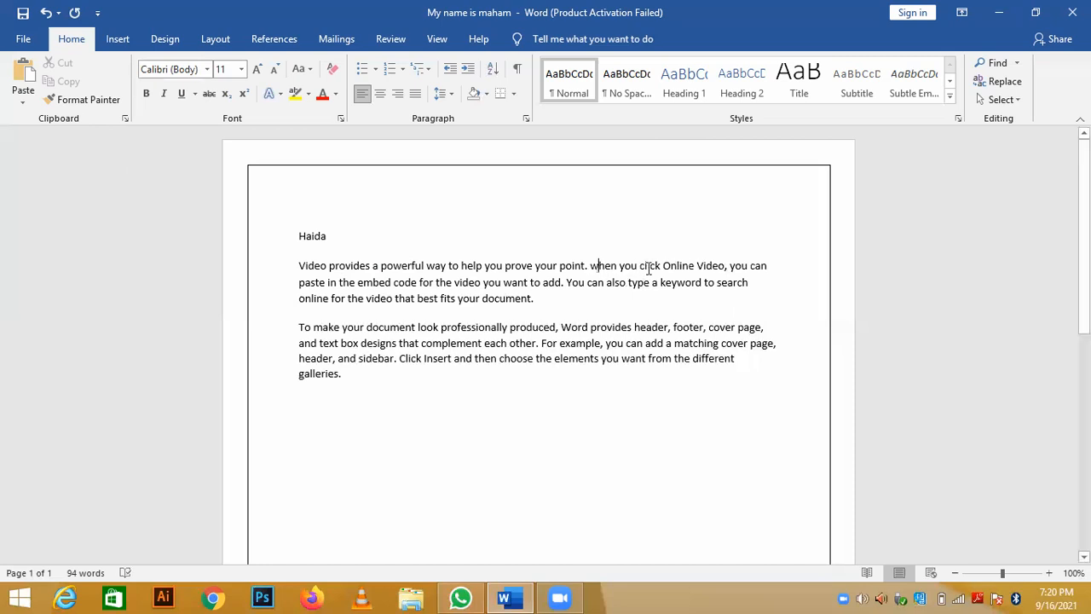
- Restore the capital "W" at the start of "When" in the first paragraph's second sentence
{"action": "left_click", "coordinate": [562, 282]}
{"action": "left_click", "coordinate": [600, 265]}
{"action": "key", "text": "BackSpace"}
{"action": "type", "text": "W"}
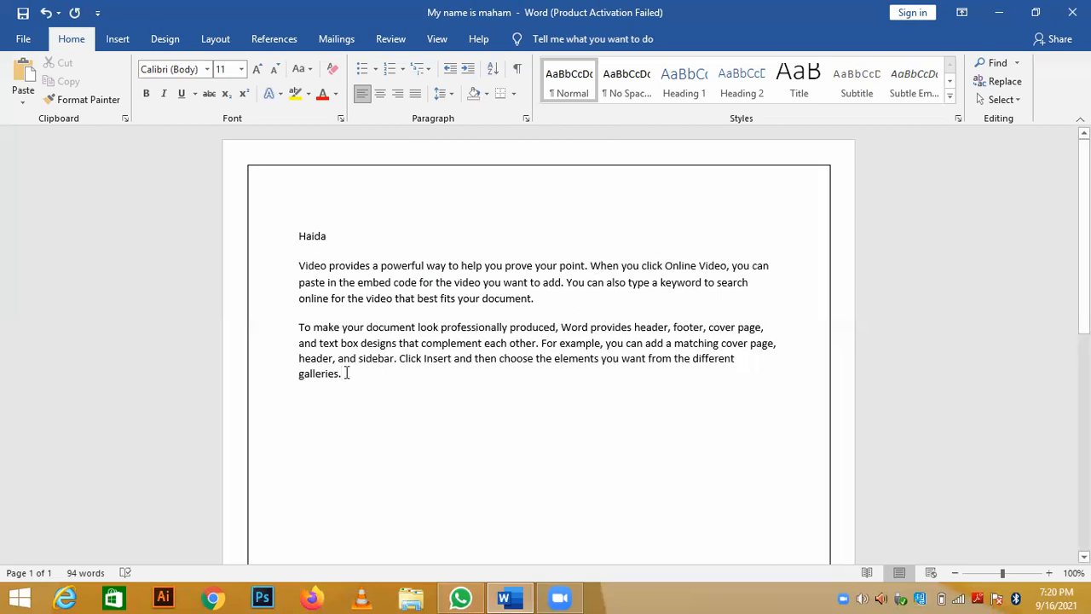
- Append "she is good in urdu" to the end of the second paragraph, separated by a space after "galleries."
{"action": "type", "text": "h"}
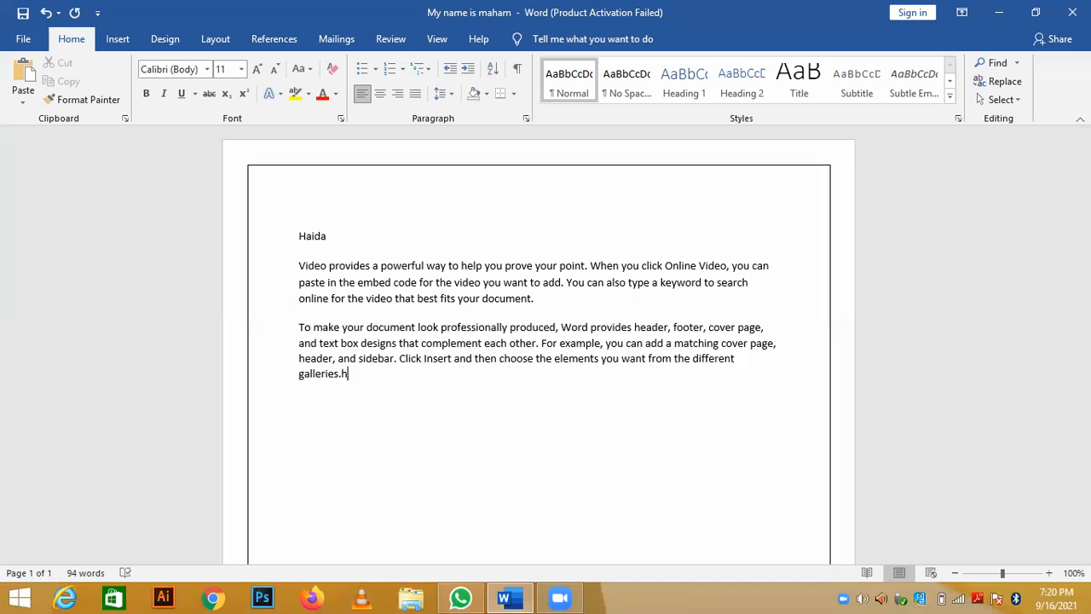
{"action": "key", "text": "BackSpace"}
{"action": "type", "text": "she is good in "}
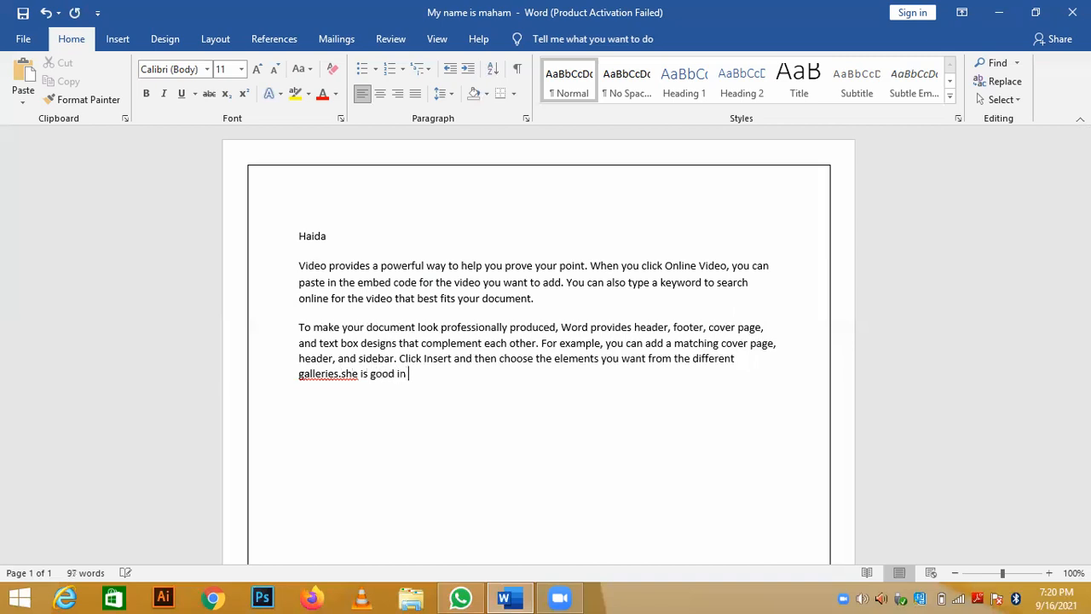
{"action": "type", "text": "urdu"}
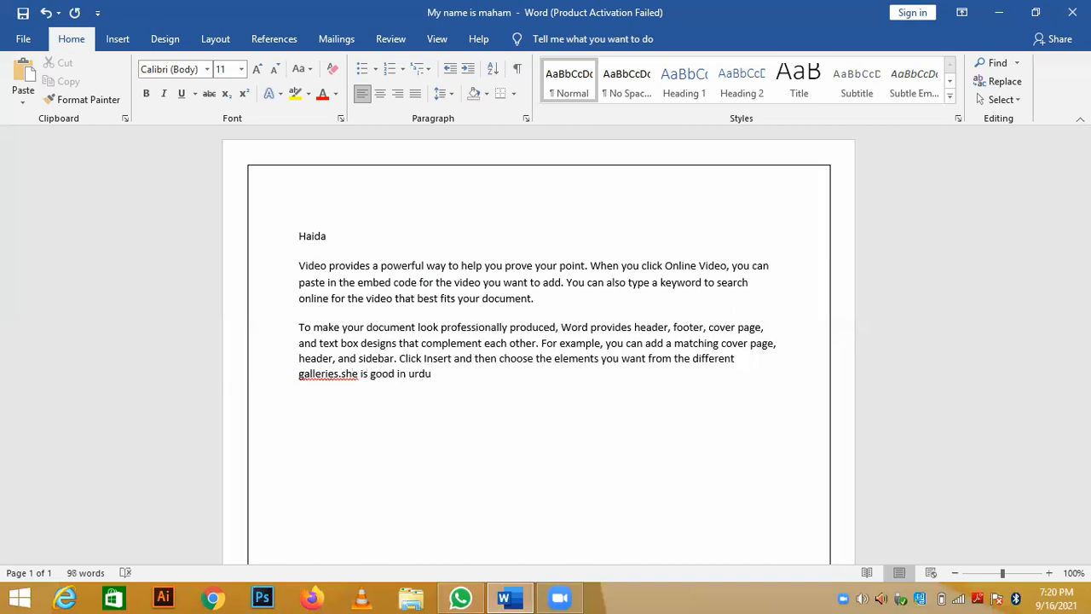
{"action": "left_click", "coordinate": [341, 373]}
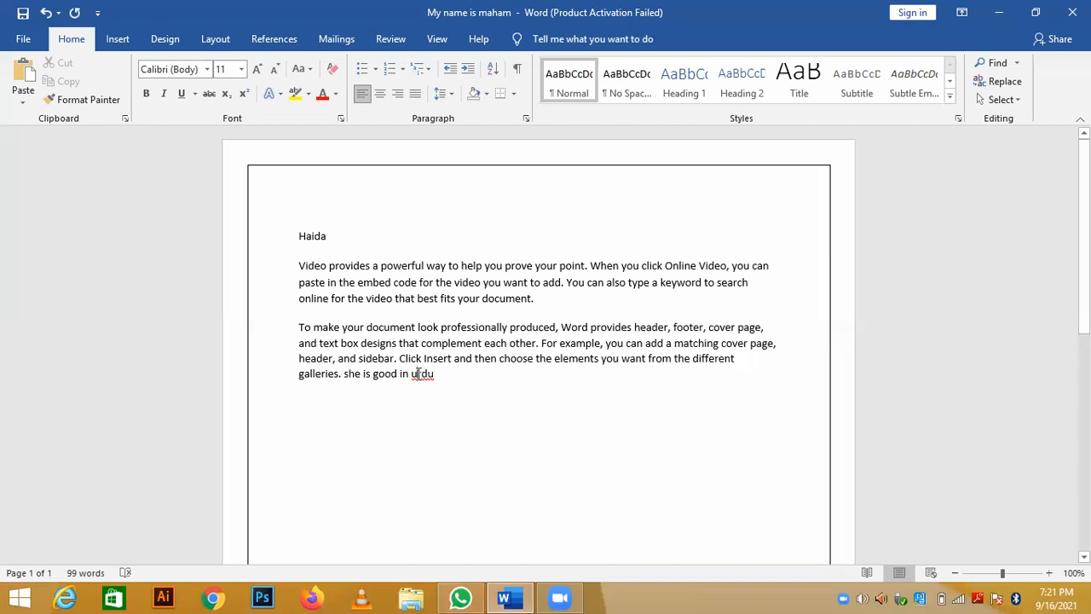
- Correct "urdu" to the suggested spelling "Urdu" and end the sentence with a full stop
{"action": "right_click", "coordinate": [417, 375]}
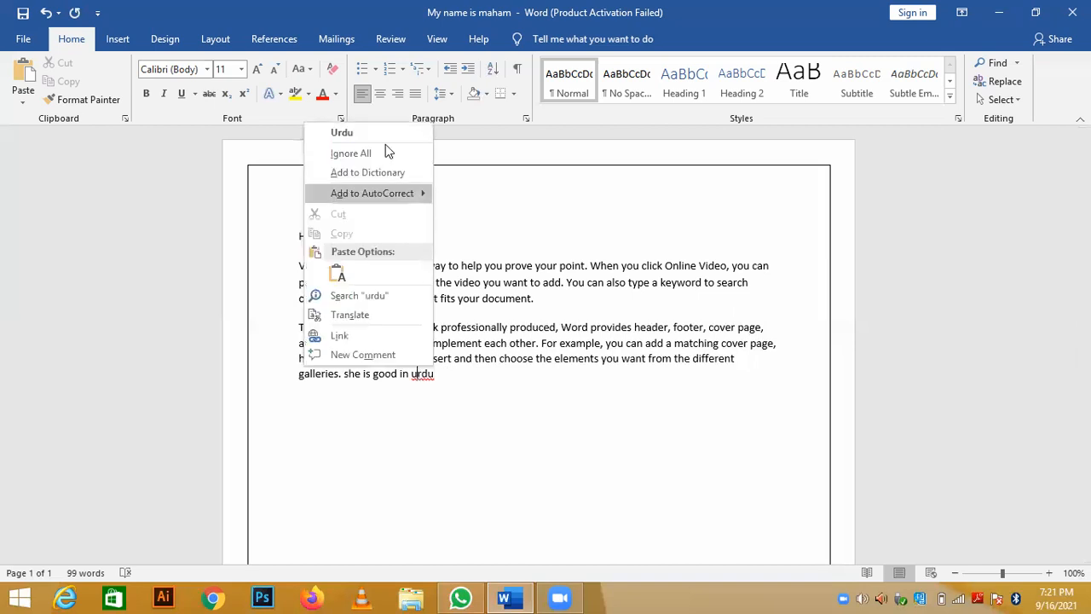
{"action": "key", "text": "Escape"}
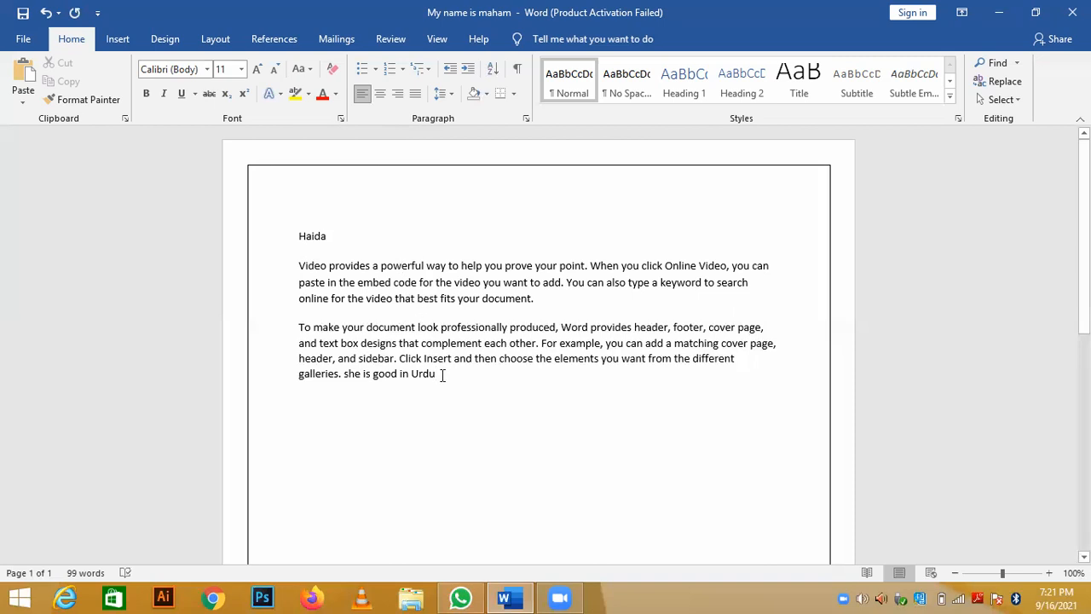
{"action": "type", "text": "."}
- Open the document search pane, look through its Pages and Headings views, and close it
{"action": "key", "text": "ctrl+f"}
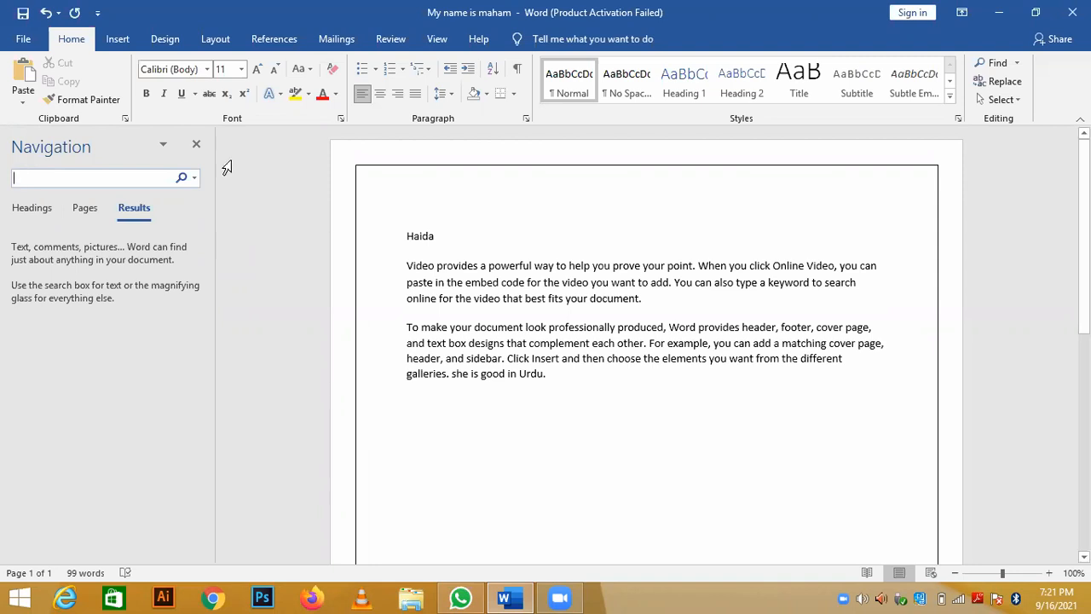
{"action": "left_click", "coordinate": [86, 209]}
{"action": "left_click", "coordinate": [30, 209]}
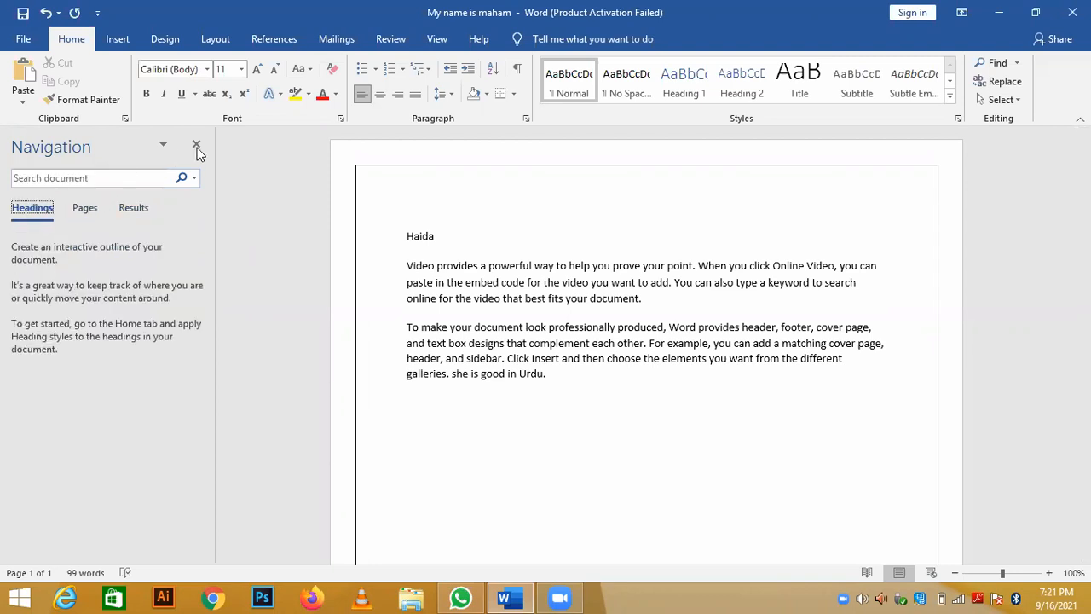
{"action": "left_click", "coordinate": [113, 181]}
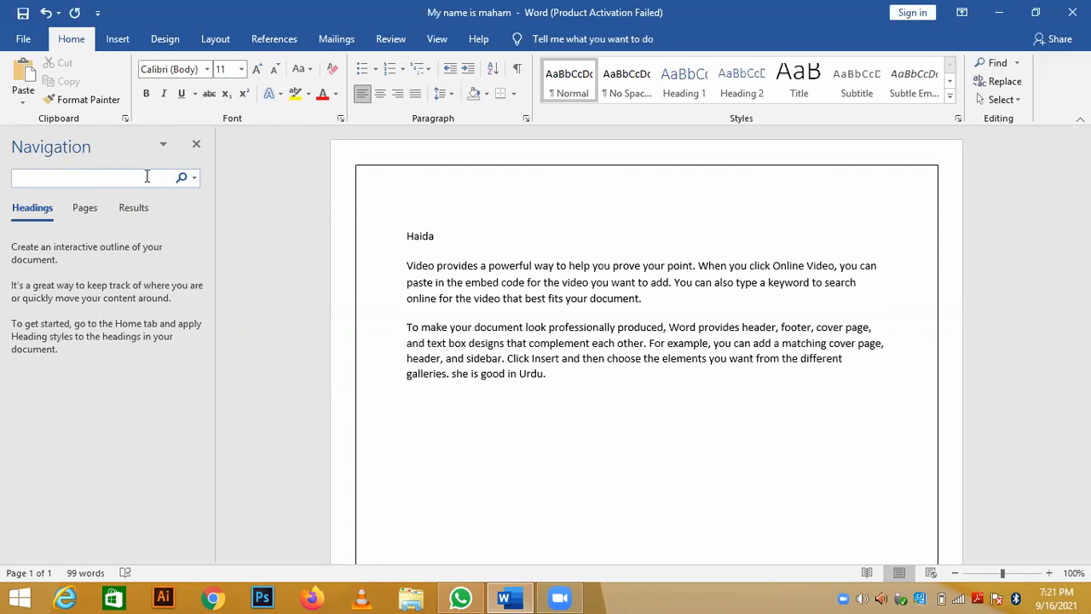
{"action": "left_click", "coordinate": [197, 144]}
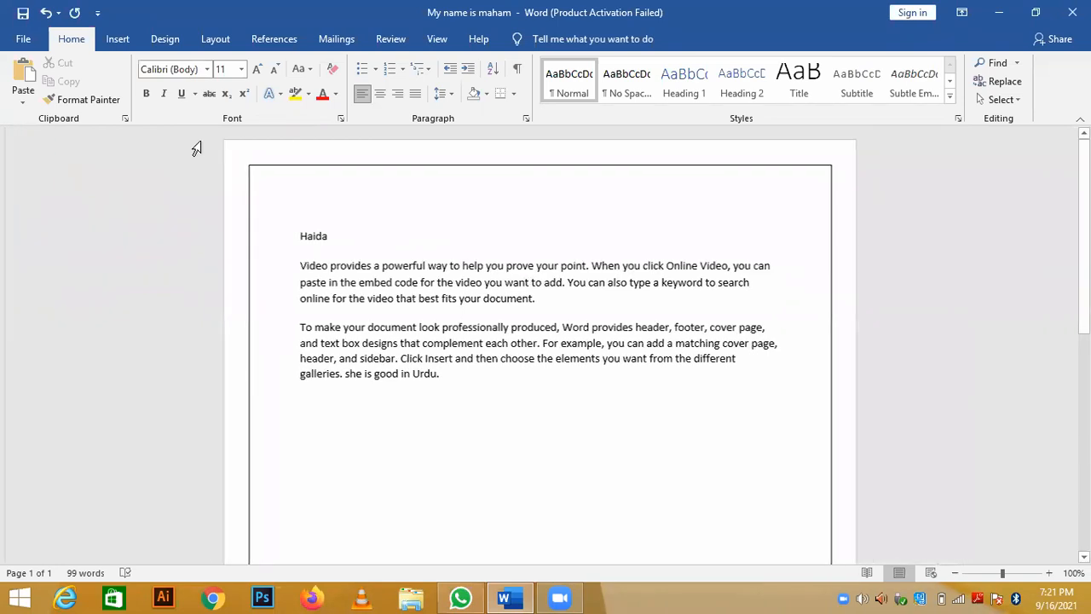
- Open Find and Replace ready for replacing text, with the Navigation pane closed and the dialog moved off the paragraphs
{"action": "left_click", "coordinate": [996, 64]}
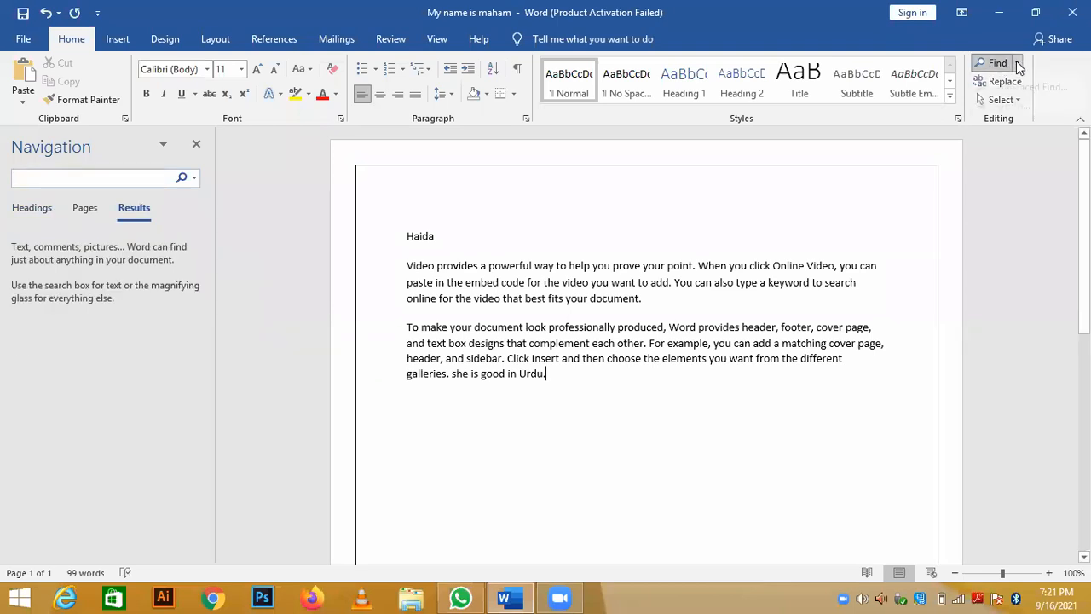
{"action": "left_click", "coordinate": [1017, 63]}
{"action": "left_click", "coordinate": [1018, 102]}
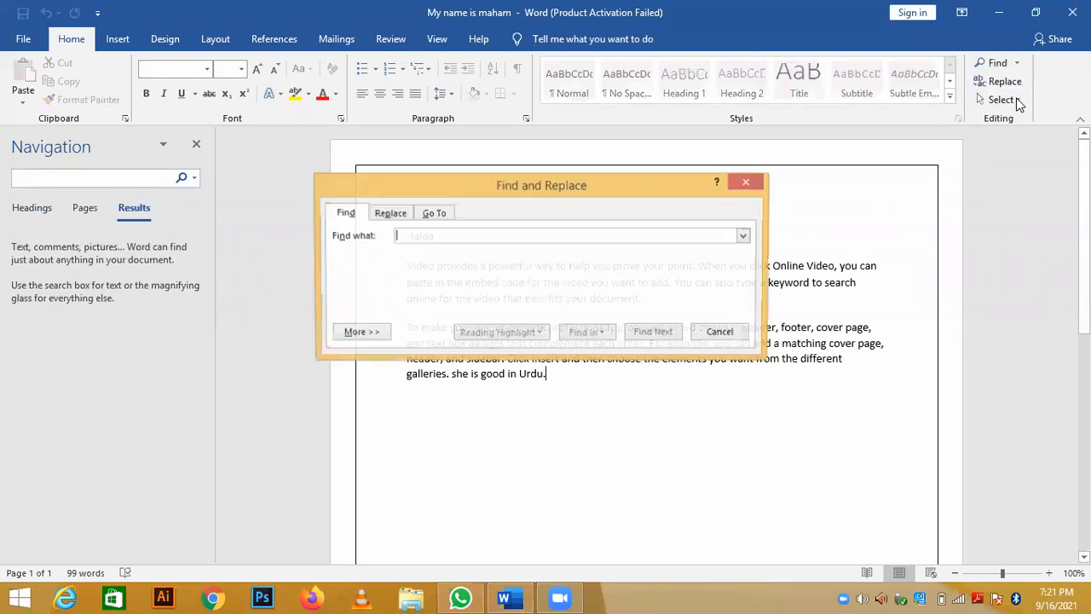
{"action": "left_click_drag", "start_coordinate": [575, 184], "coordinate": [698, 233]}
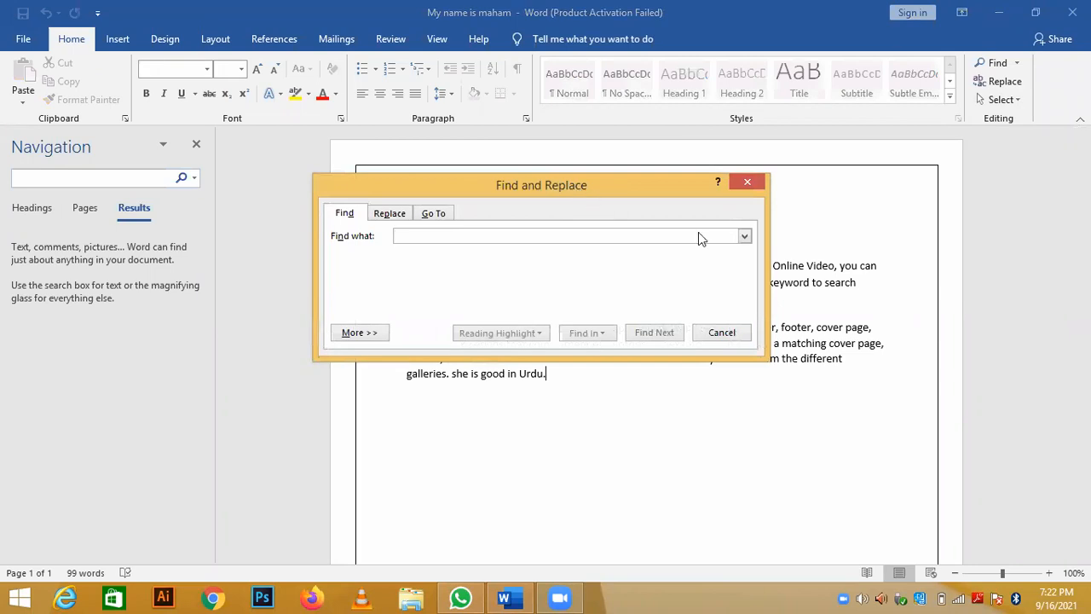
{"action": "left_click", "coordinate": [528, 264]}
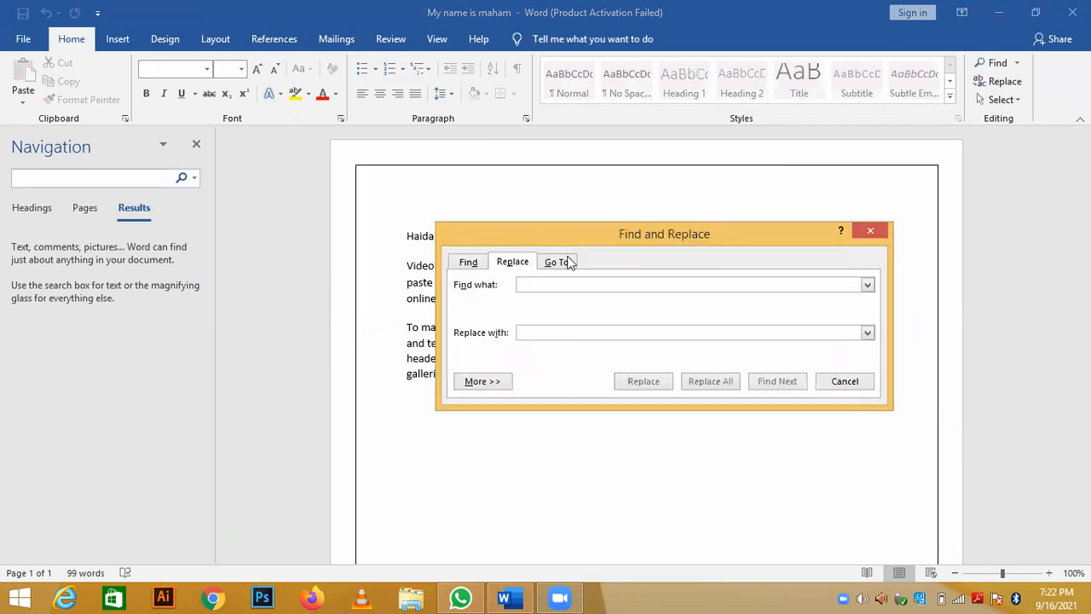
{"action": "left_click_drag", "start_coordinate": [619, 244], "coordinate": [745, 228]}
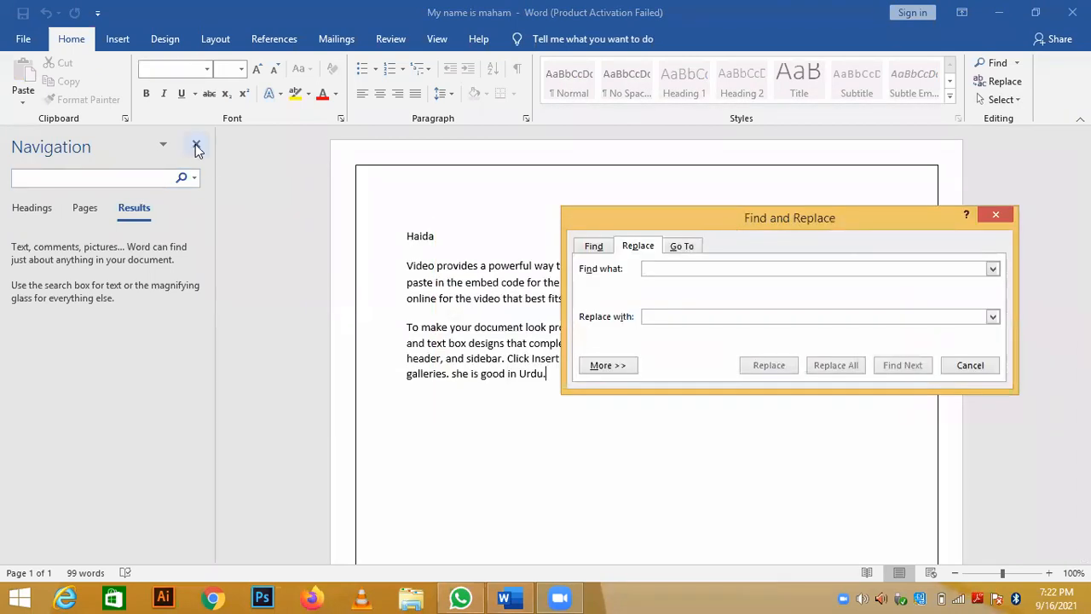
{"action": "left_click", "coordinate": [196, 144]}
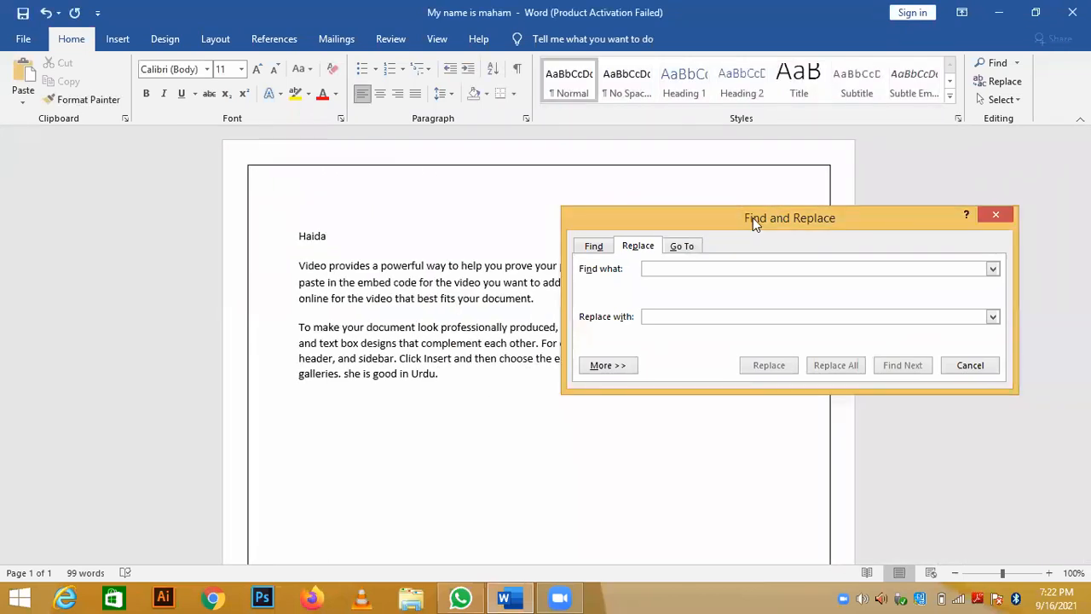
{"action": "left_click_drag", "start_coordinate": [753, 217], "coordinate": [794, 218]}
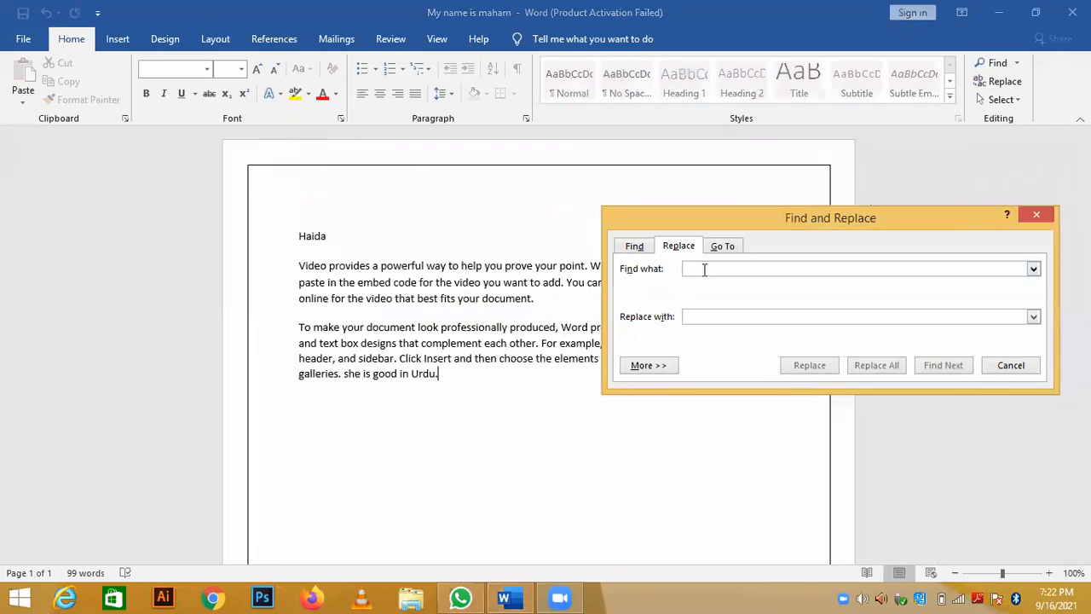
- Replace every "e" in the document with "n"
{"action": "type", "text": "r"}
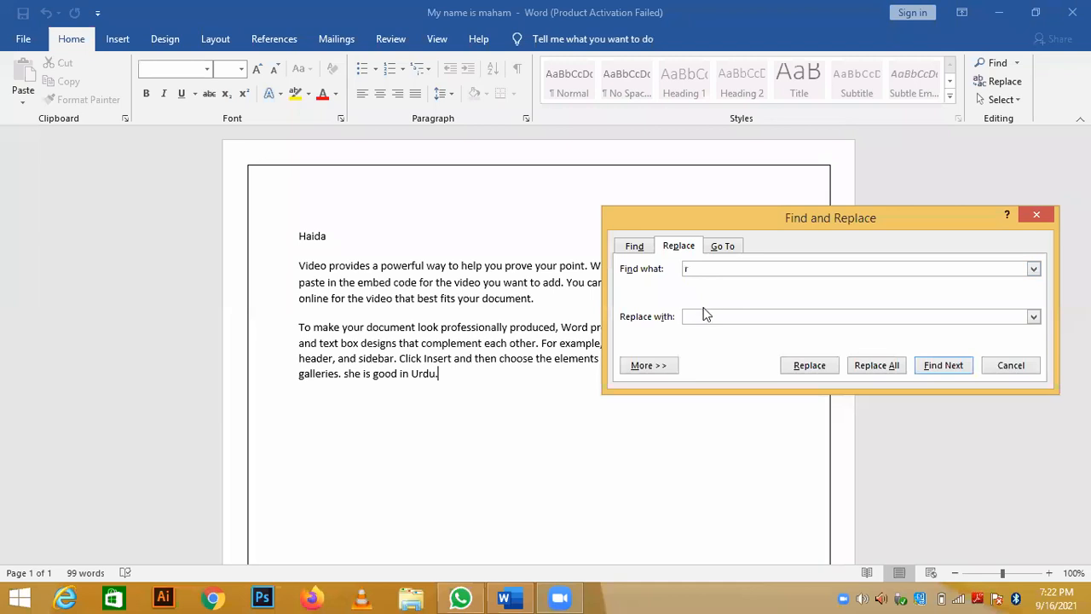
{"action": "key", "text": "BackSpace"}
{"action": "type", "text": "e"}
{"action": "left_click", "coordinate": [704, 316]}
{"action": "type", "text": "n"}
{"action": "left_click", "coordinate": [879, 372]}
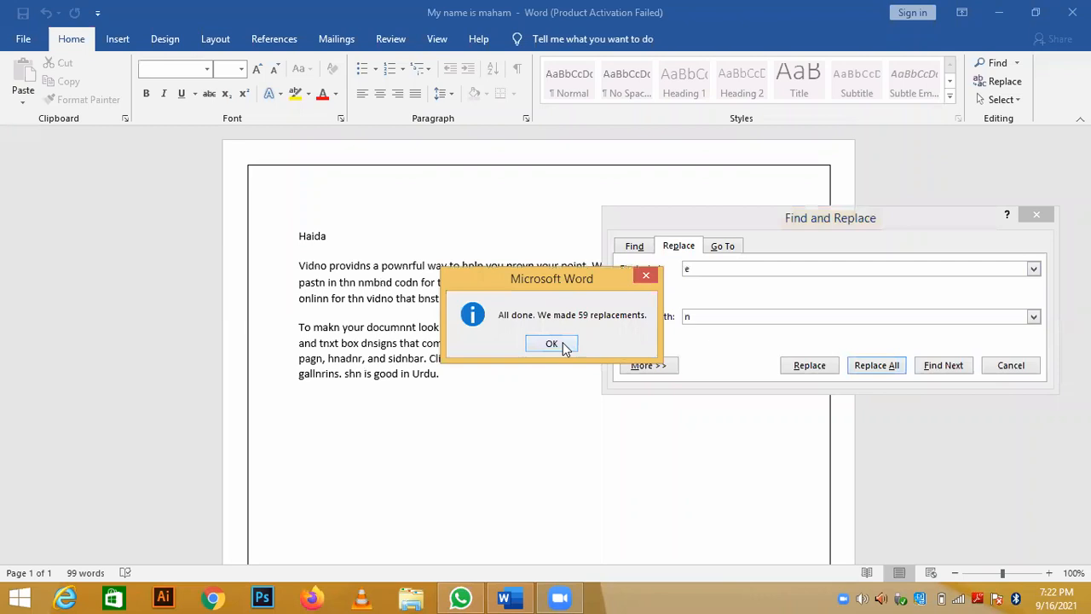
{"action": "left_click", "coordinate": [562, 345]}
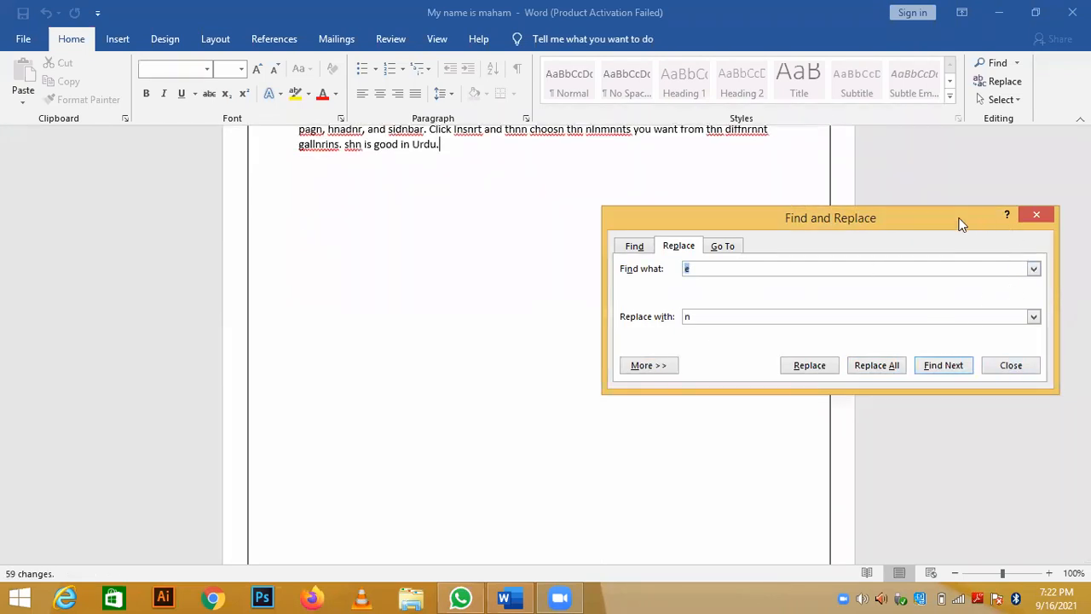
- Move the Find and Replace dialog aside to examine the replaced letters in both paragraphs, and bring it back
{"action": "left_click_drag", "start_coordinate": [959, 223], "coordinate": [940, 521]}
{"action": "scroll", "coordinate": [1062, 458], "scroll_direction": "up", "scroll_amount": 5}
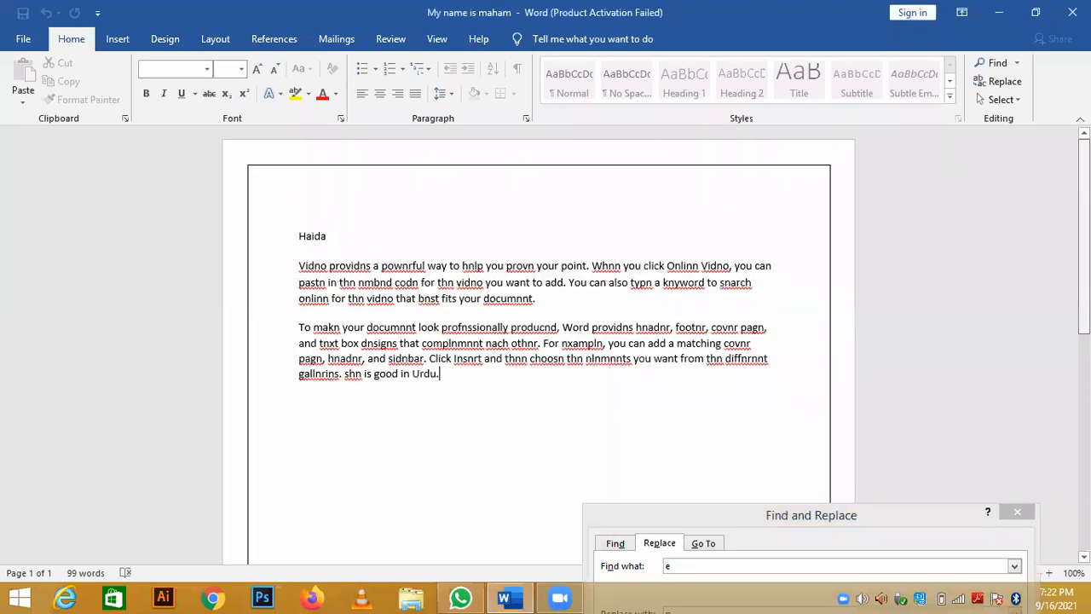
{"action": "left_click", "coordinate": [1083, 236]}
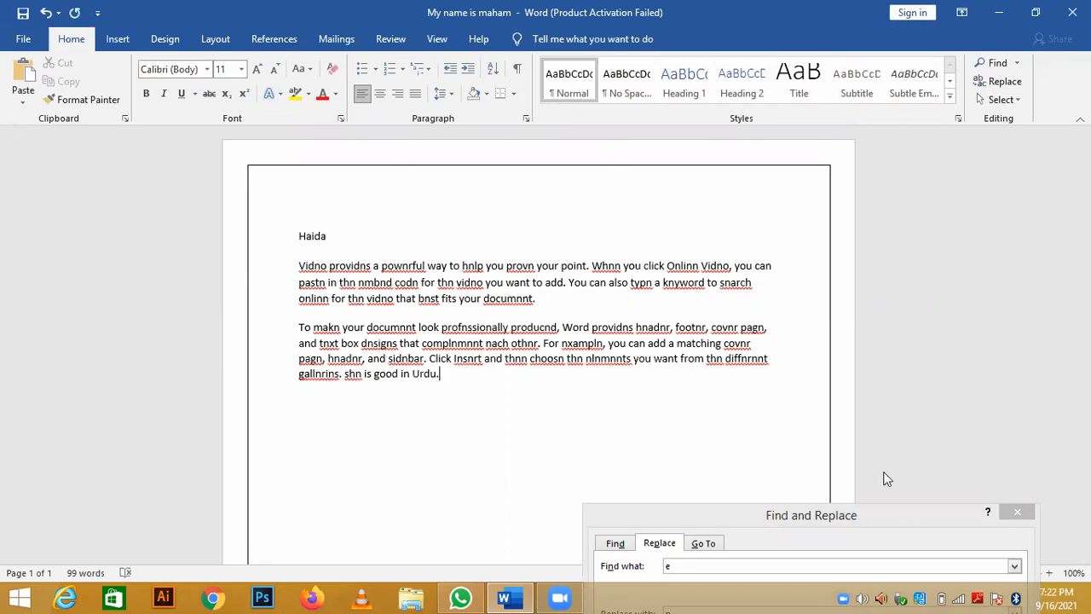
{"action": "left_click_drag", "start_coordinate": [829, 515], "coordinate": [940, 299]}
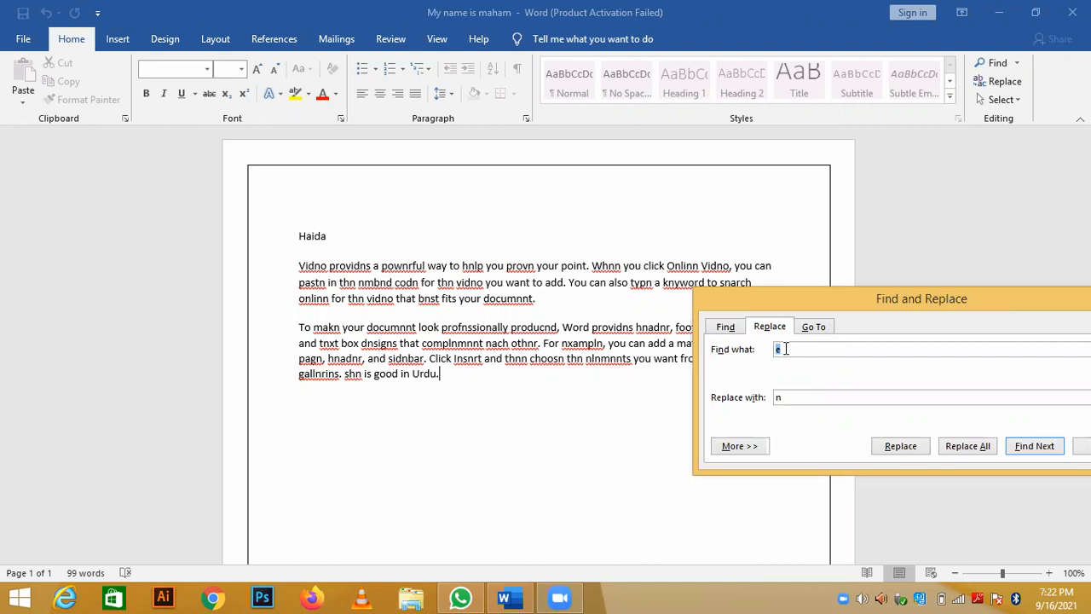
- Replace every "n" in the document with "e" and close Find and Replace
{"action": "type", "text": "n"}
{"action": "key", "text": "Tab"}
{"action": "type", "text": "e"}
{"action": "left_click_drag", "start_coordinate": [770, 306], "coordinate": [689, 374]}
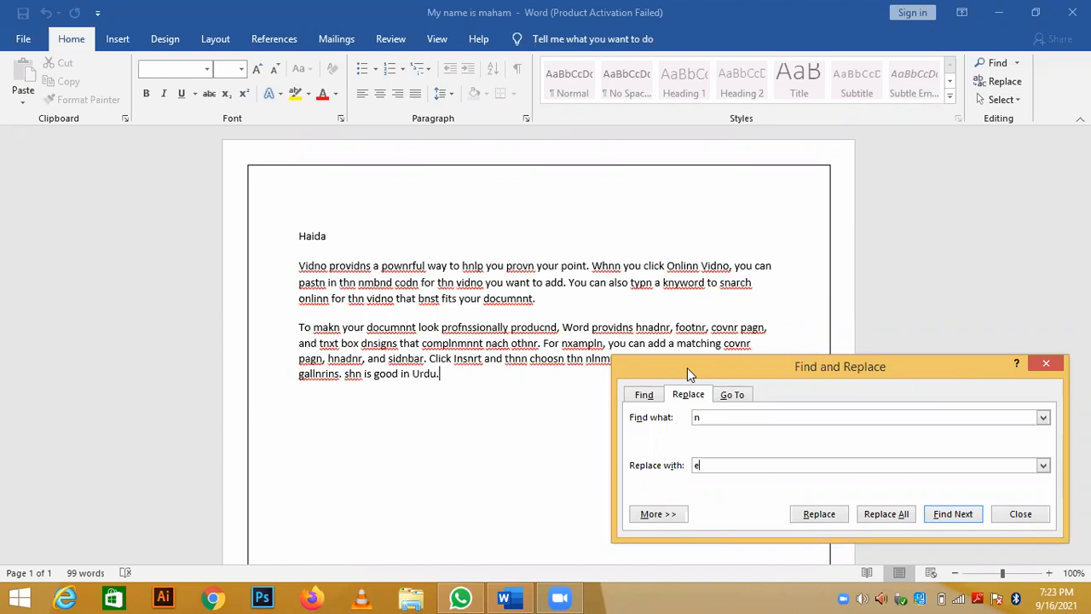
{"action": "left_click", "coordinate": [891, 510]}
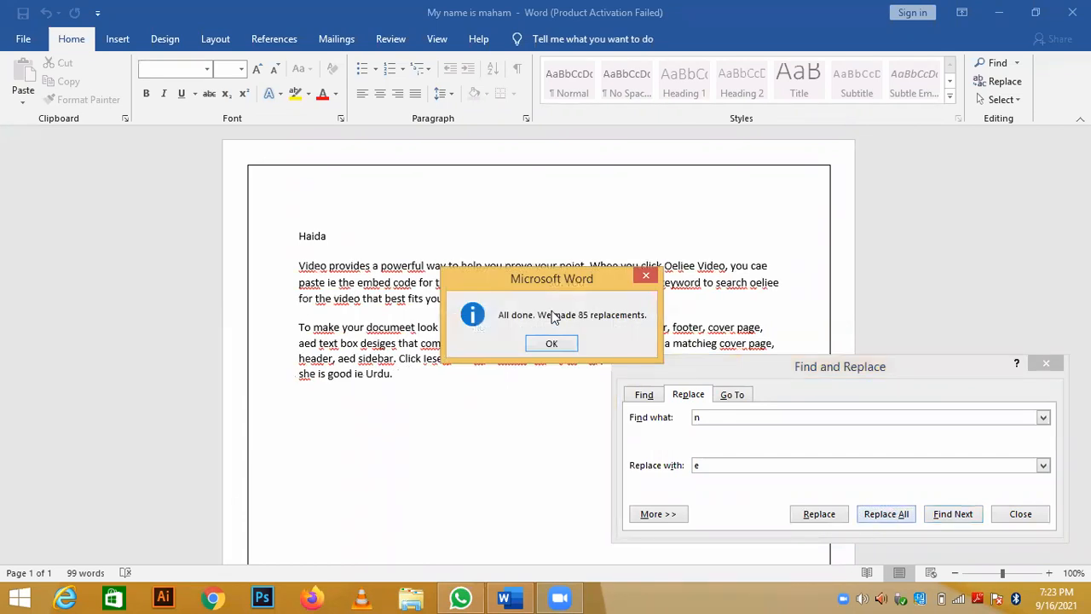
{"action": "left_click", "coordinate": [551, 344]}
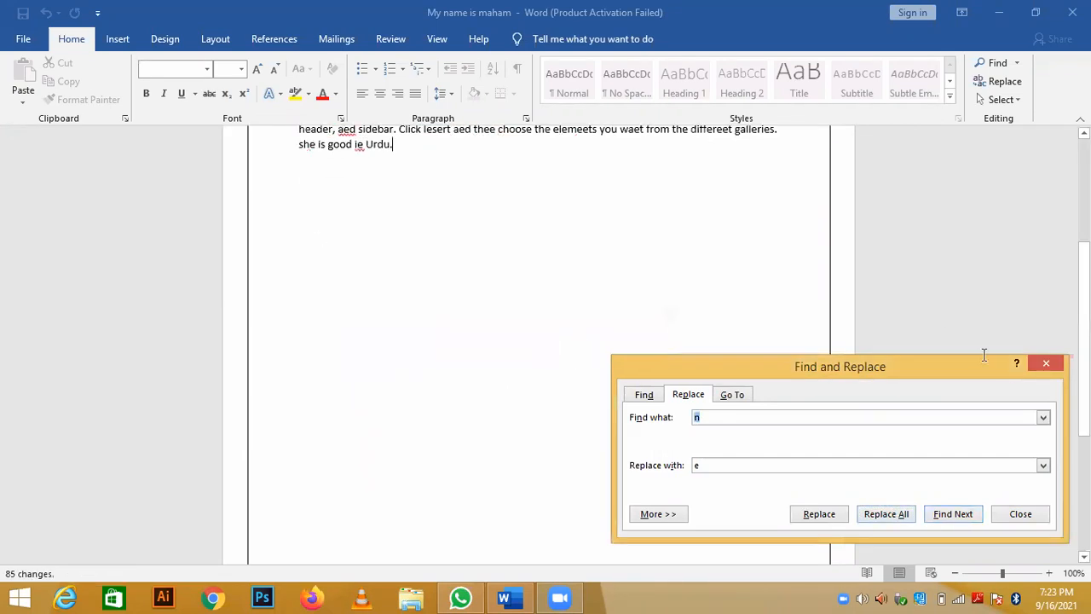
{"action": "left_click", "coordinate": [1046, 363]}
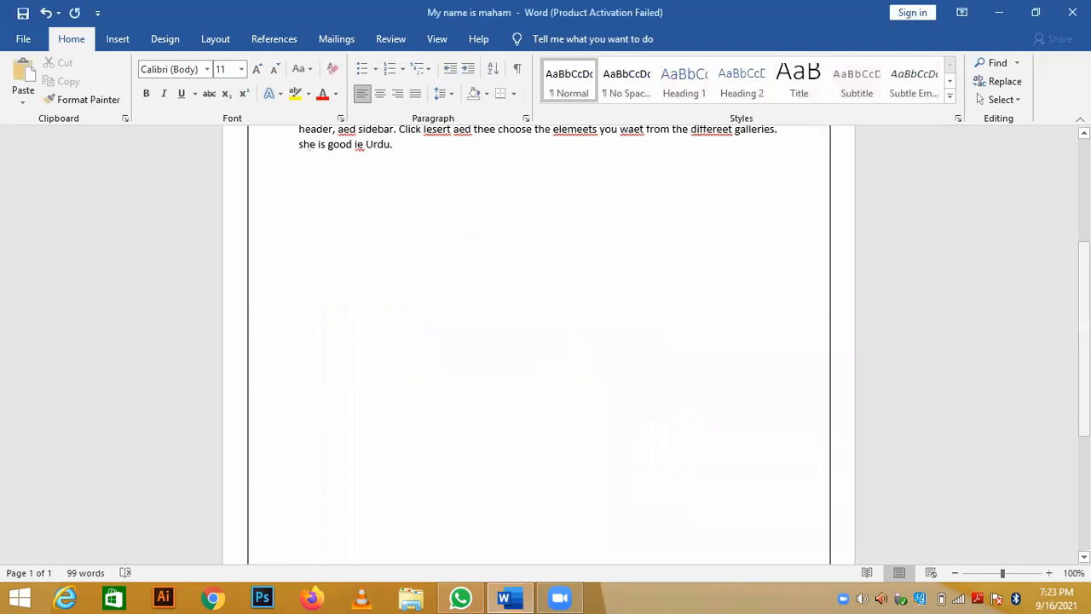
- Undo the letter replacements to restore the original wording of both paragraphs
{"action": "scroll", "coordinate": [538, 341], "scroll_direction": "up", "scroll_amount": 5}
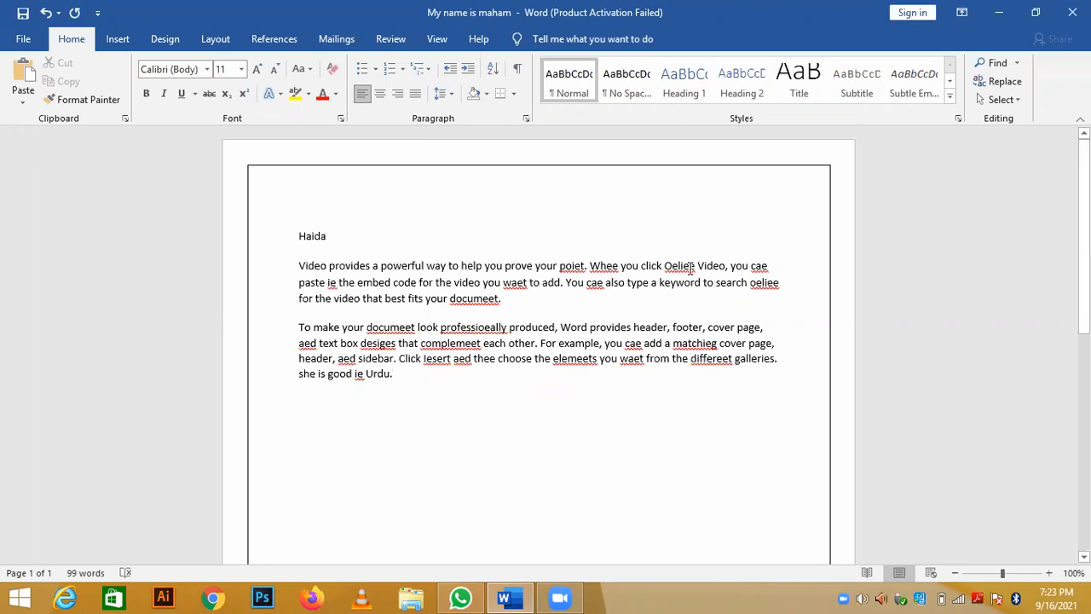
{"action": "key", "text": "ctrl+z"}
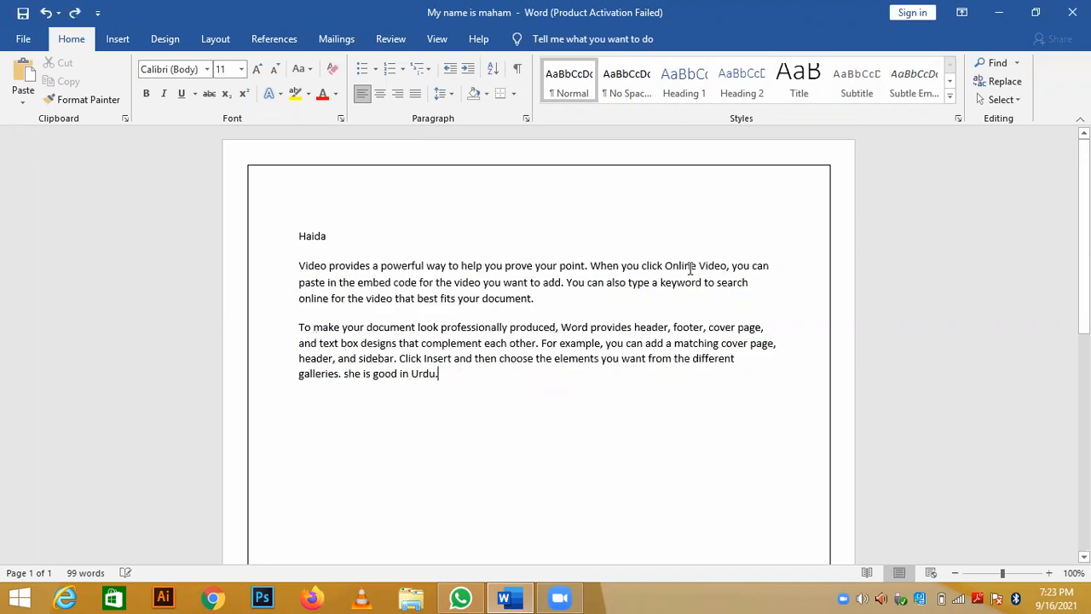
{"action": "left_click_drag", "start_coordinate": [441, 375], "coordinate": [299, 237]}
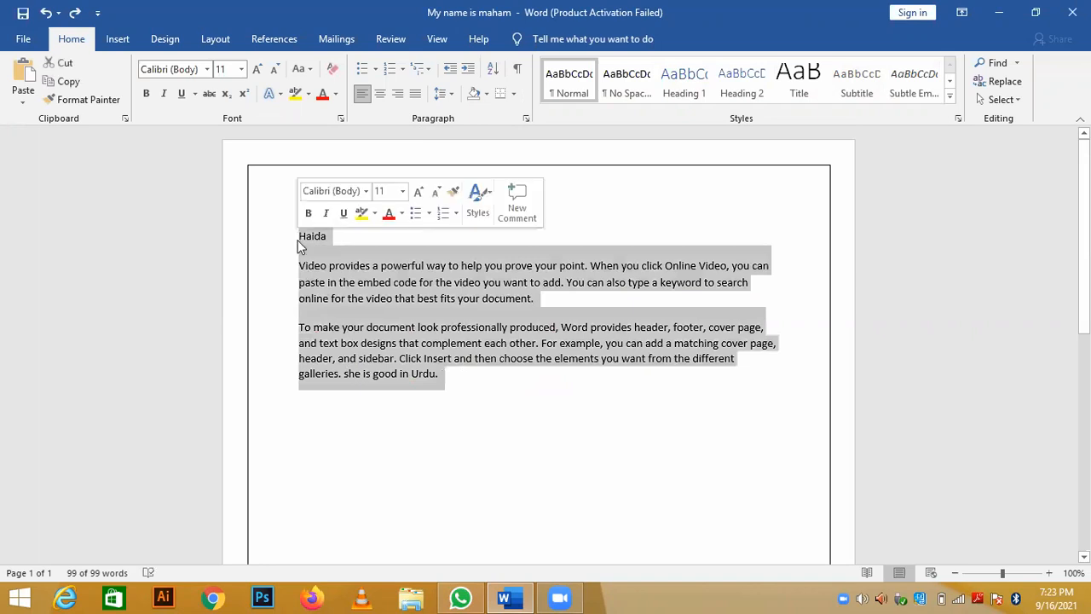
{"action": "left_click", "coordinate": [476, 433]}
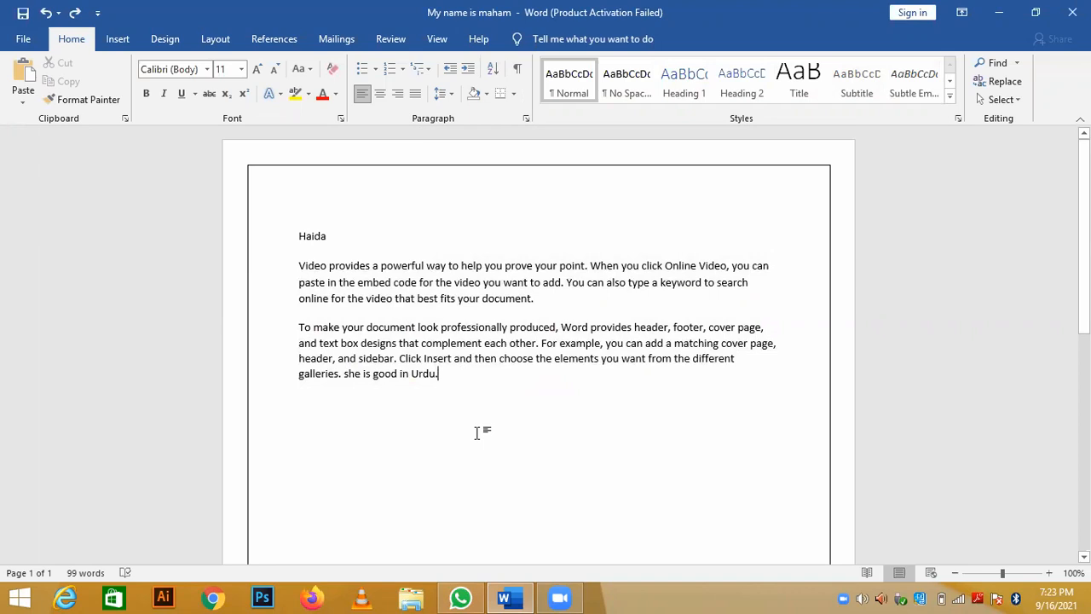
- Apply the blue gradient text effect with reflection to the second paragraph, starting "To make your document look"
{"action": "left_click_drag", "start_coordinate": [440, 376], "coordinate": [295, 332]}
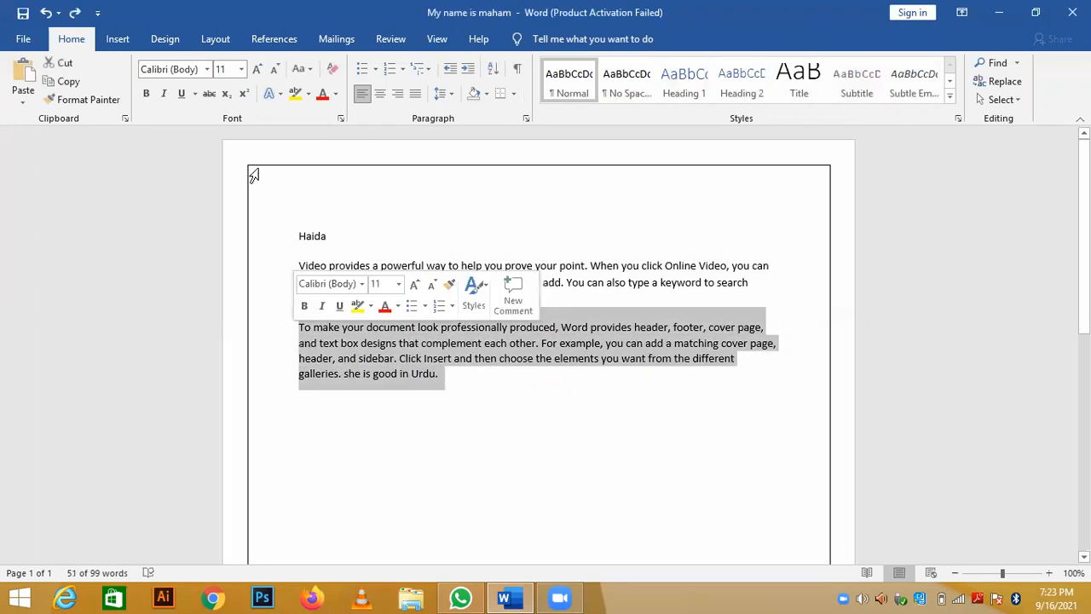
{"action": "left_click", "coordinate": [272, 93]}
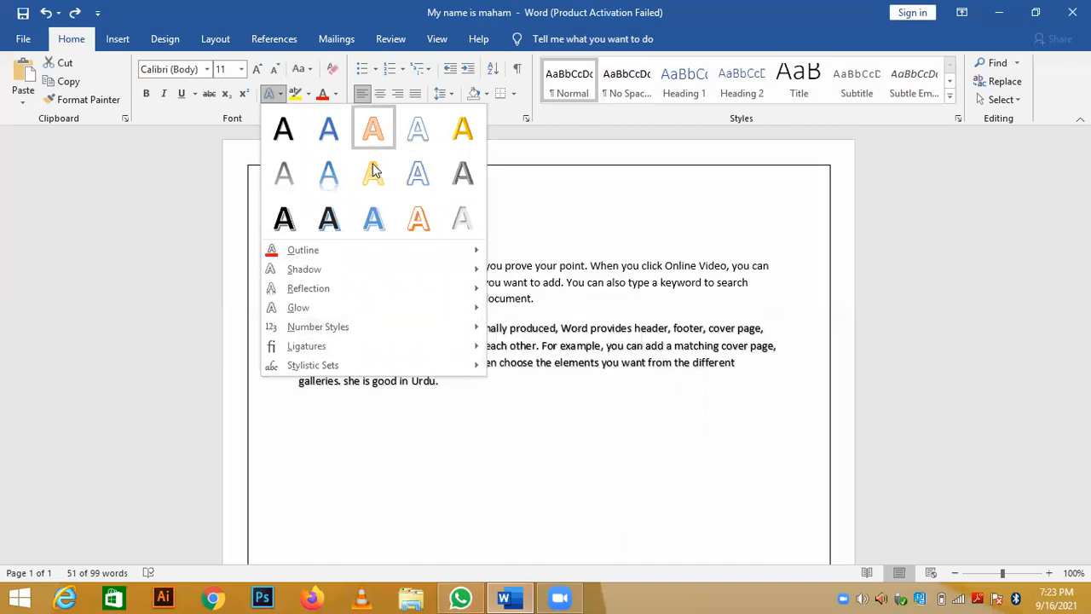
{"action": "left_click", "coordinate": [328, 173]}
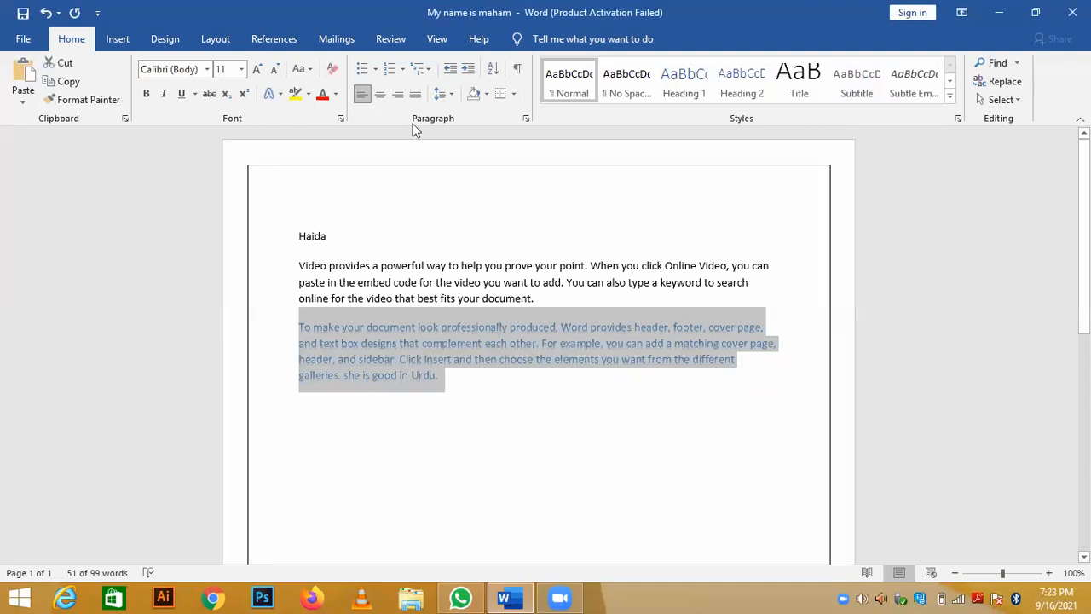
{"action": "left_click", "coordinate": [371, 342]}
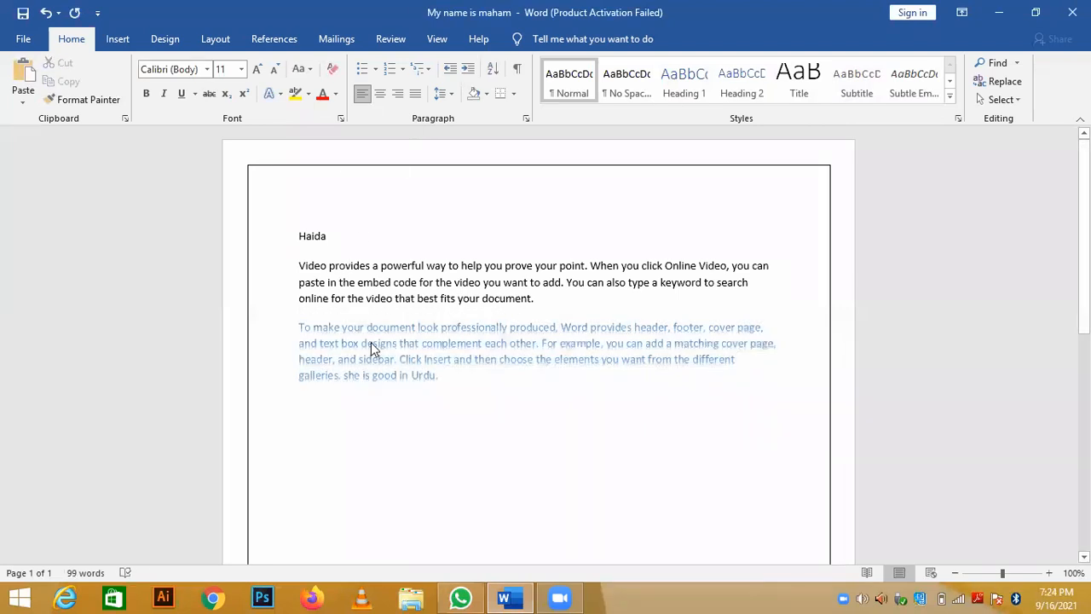
{"action": "left_click", "coordinate": [515, 340]}
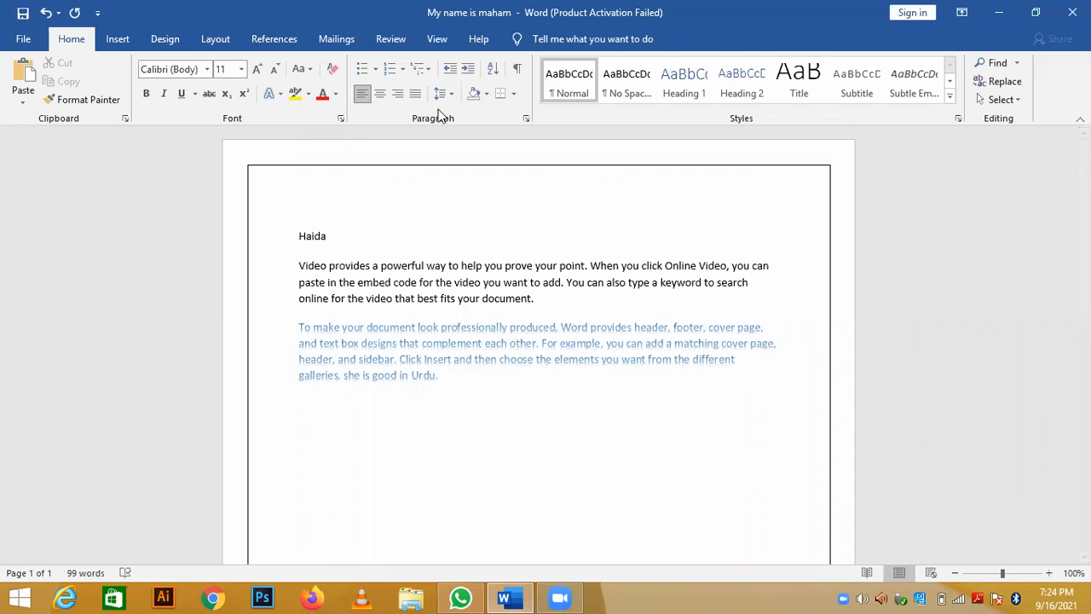
- Toggle the page gridlines and leave them hidden
{"action": "left_click", "coordinate": [120, 43]}
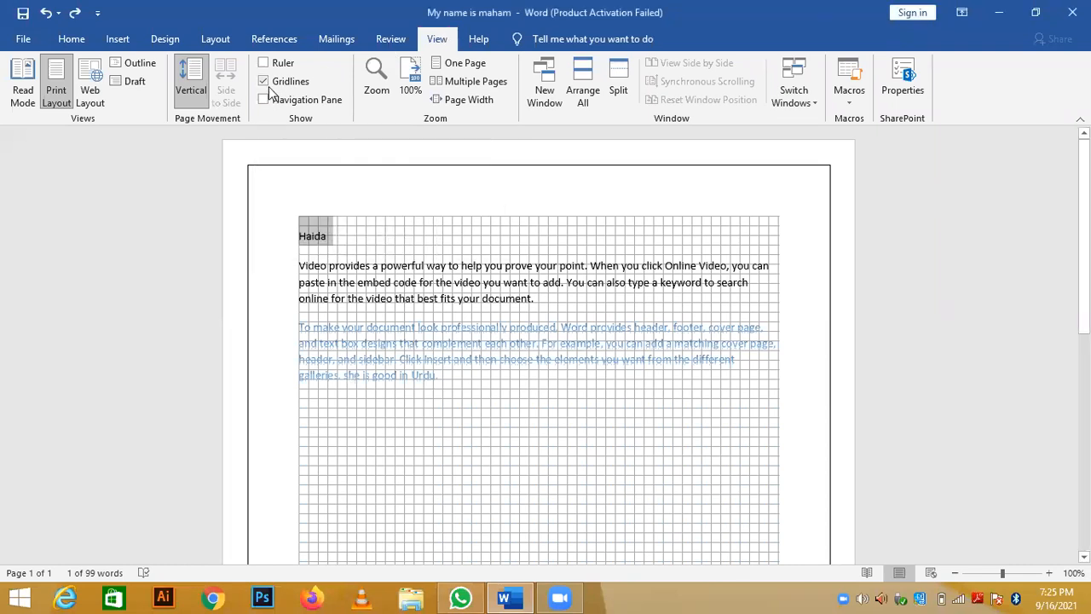
{"action": "left_click", "coordinate": [268, 88]}
{"action": "left_click", "coordinate": [269, 85]}
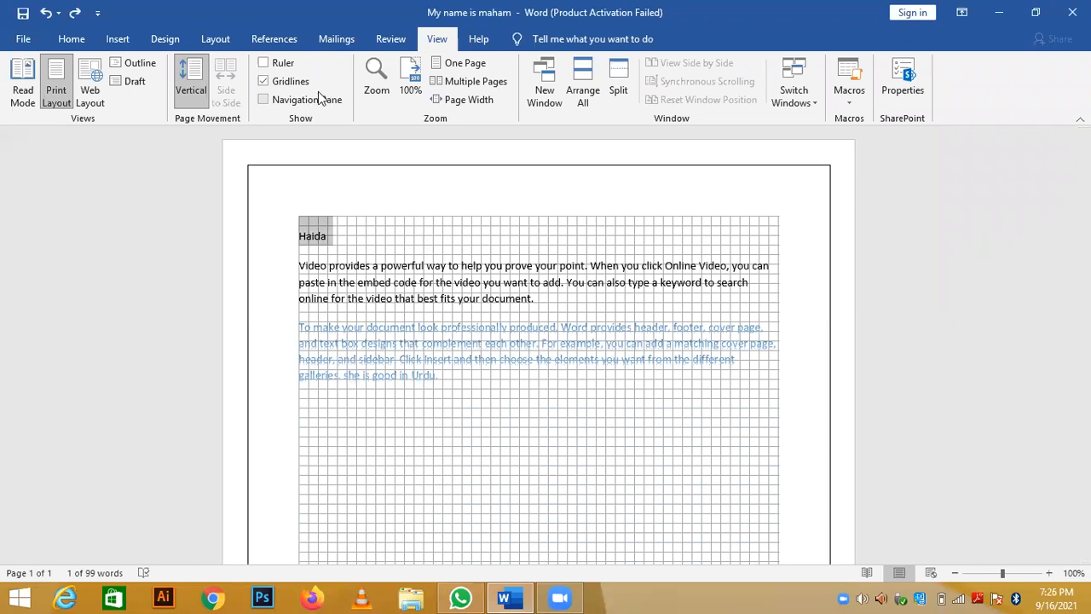
{"action": "left_click", "coordinate": [265, 82]}
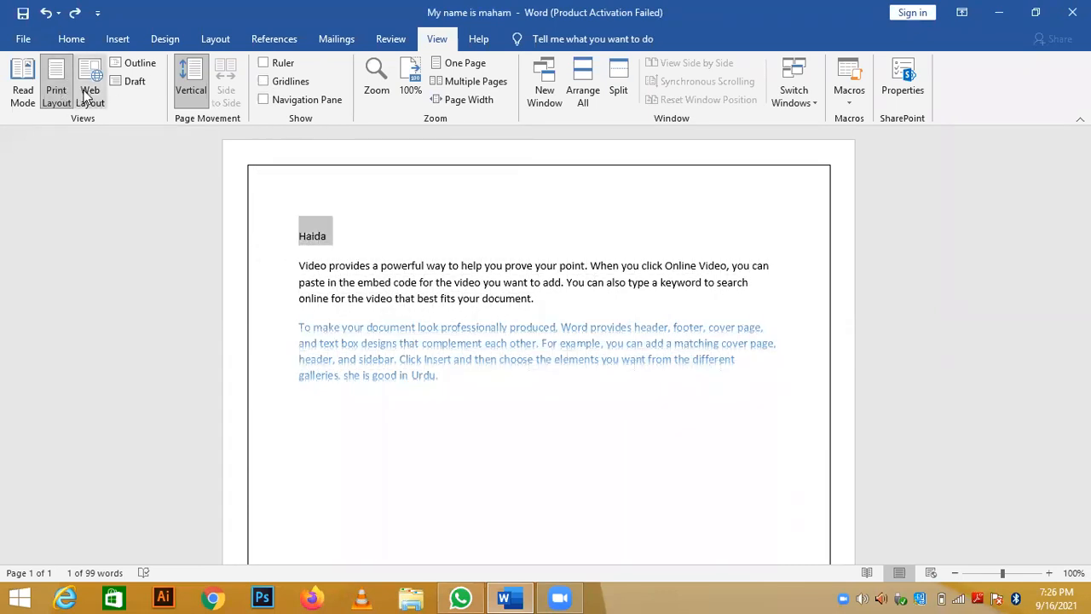
- View the document in Web Layout and Read Mode, try deleting text in Read Mode, and return to Print Layout
{"action": "left_click", "coordinate": [86, 96]}
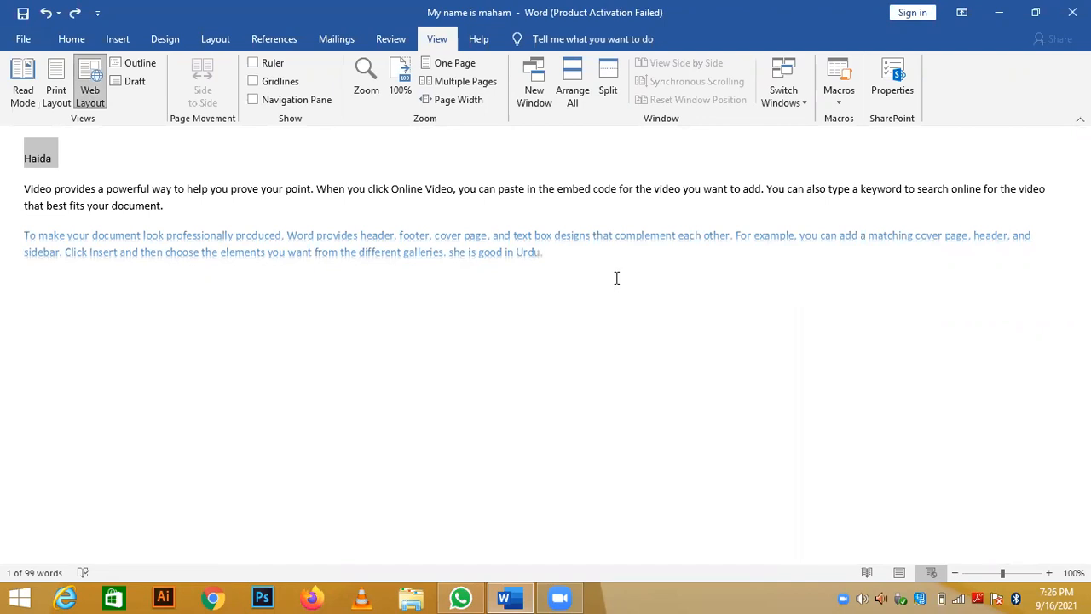
{"action": "left_click", "coordinate": [36, 77]}
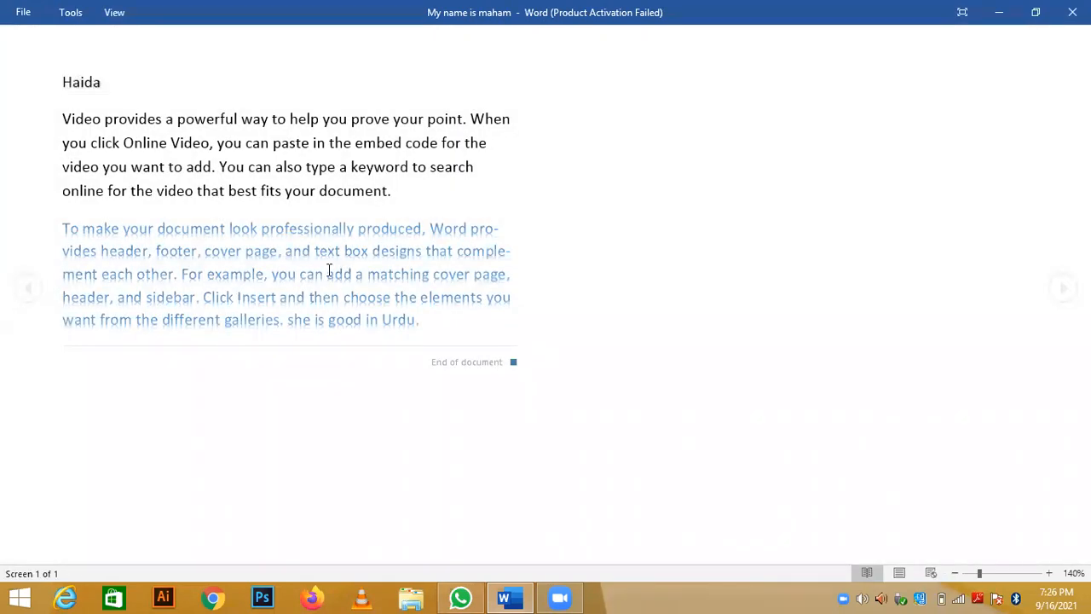
{"action": "key", "text": "BackSpace"}
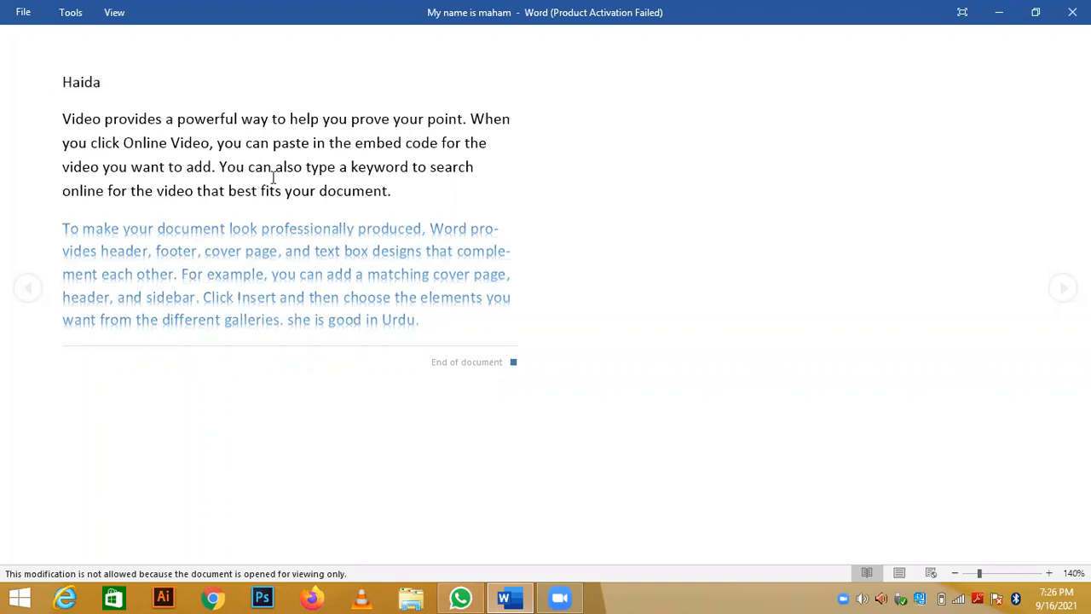
{"action": "key", "text": "Escape"}
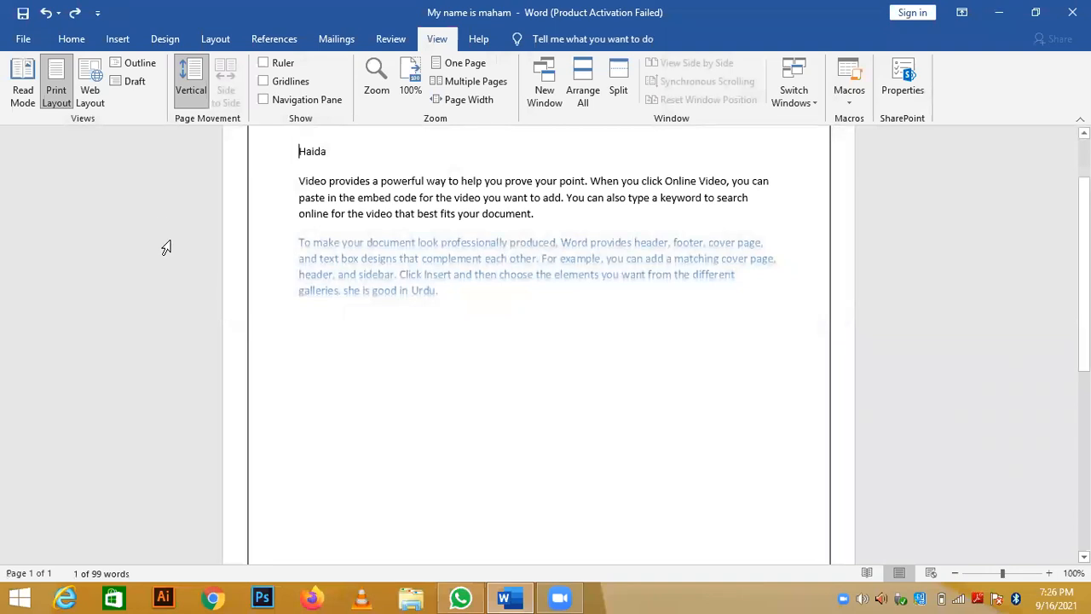
{"action": "left_click", "coordinate": [71, 39]}
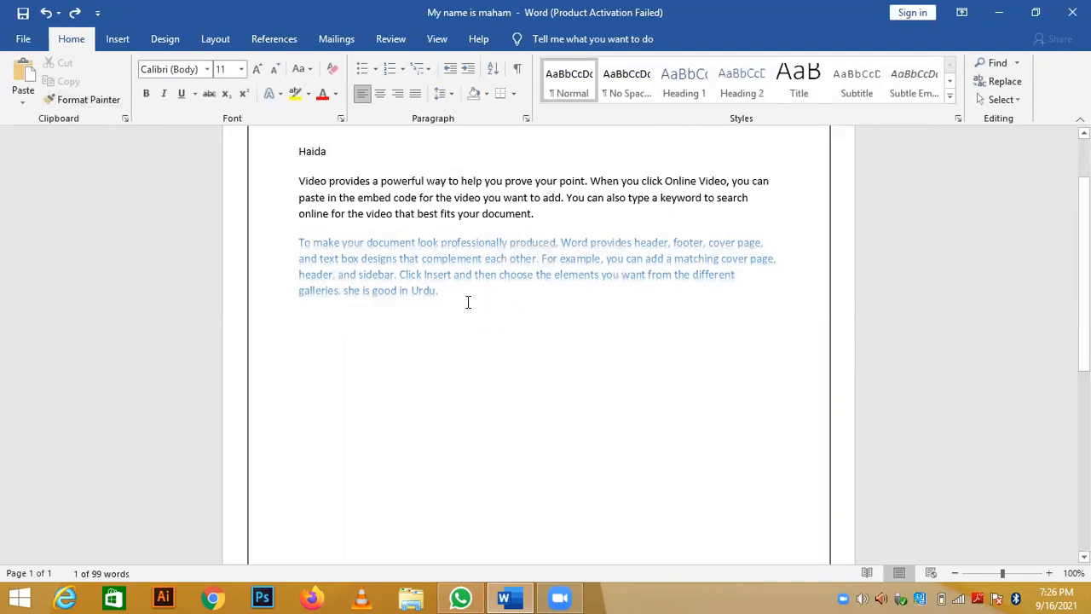
{"action": "left_click_drag", "start_coordinate": [451, 295], "coordinate": [300, 158]}
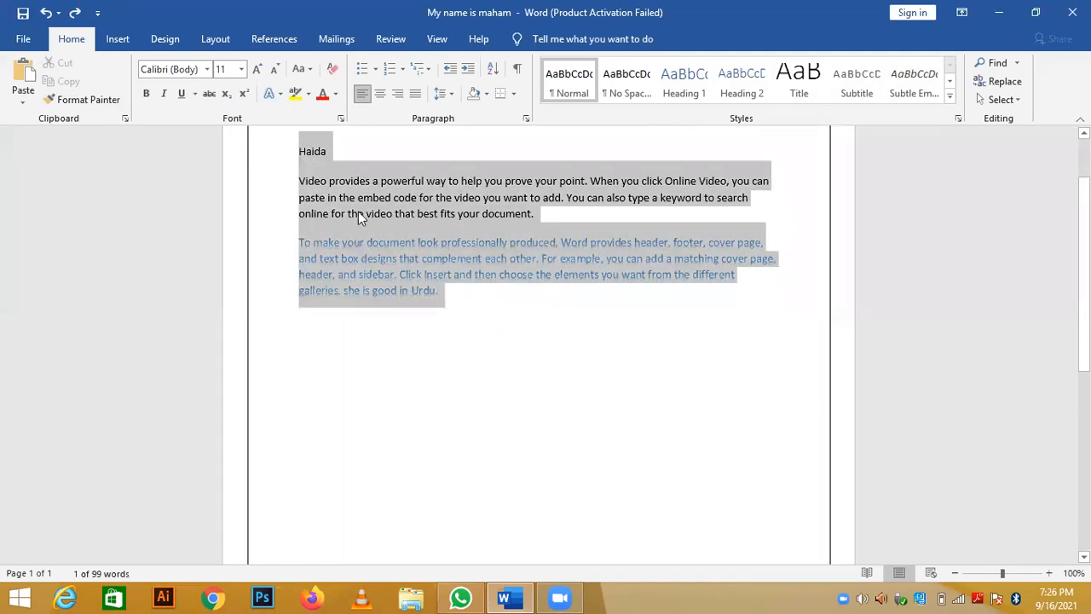
{"action": "left_click", "coordinate": [430, 290]}
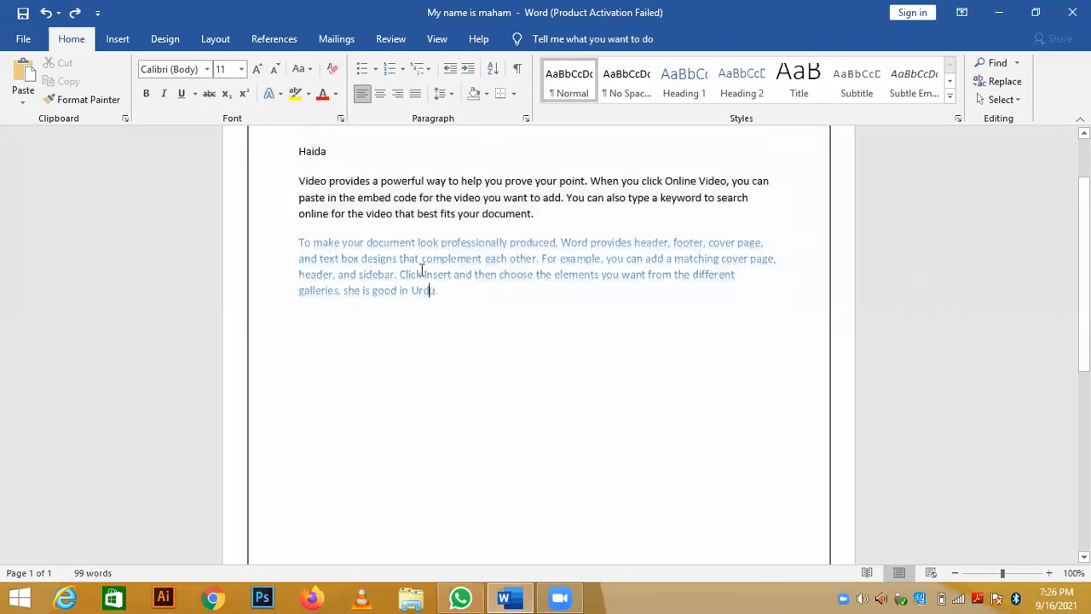